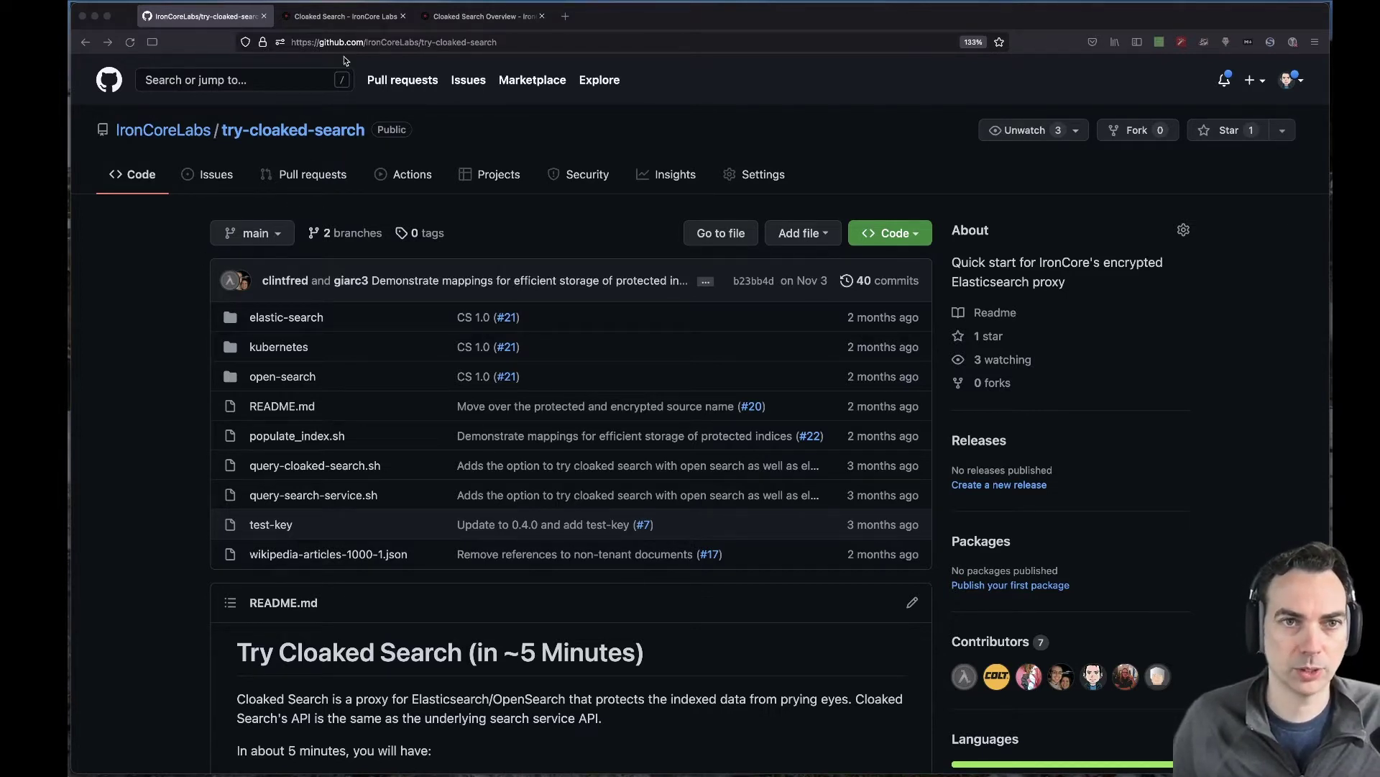
Open the Cloaked Search live demo from the IronCore Labs product page.
{"action": "left_click", "coordinate": [333, 18]}
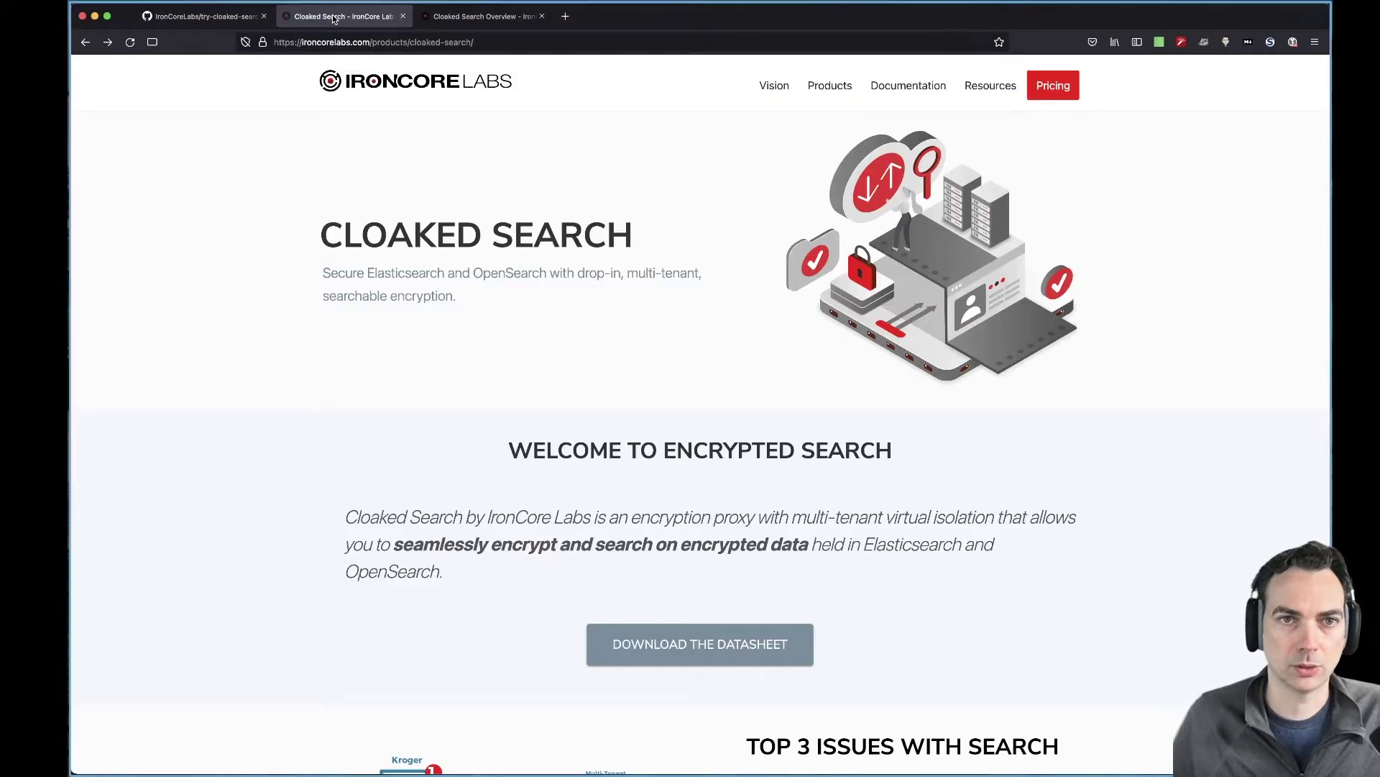
{"action": "mouse_move", "coordinate": [817, 87]}
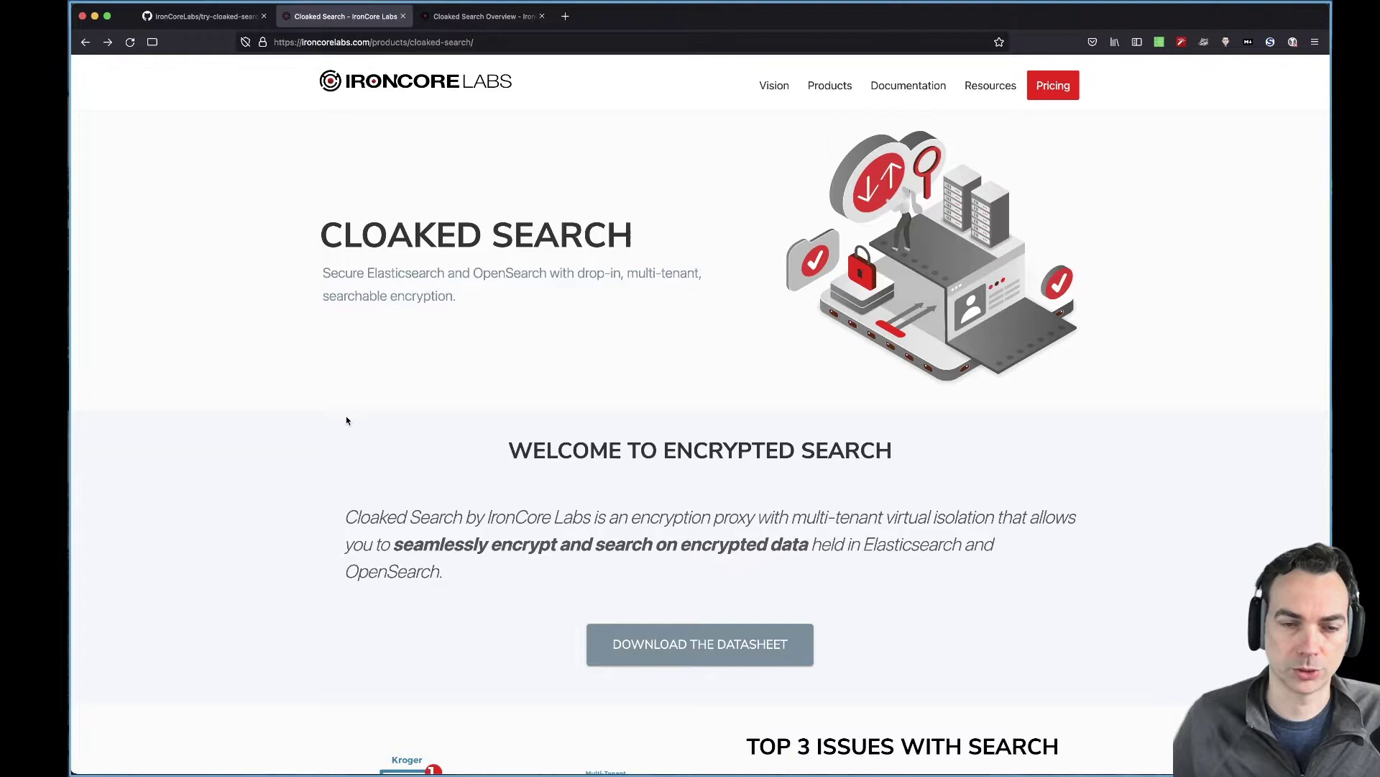
{"action": "scroll", "coordinate": [347, 421], "scroll_direction": "down", "scroll_amount": 10}
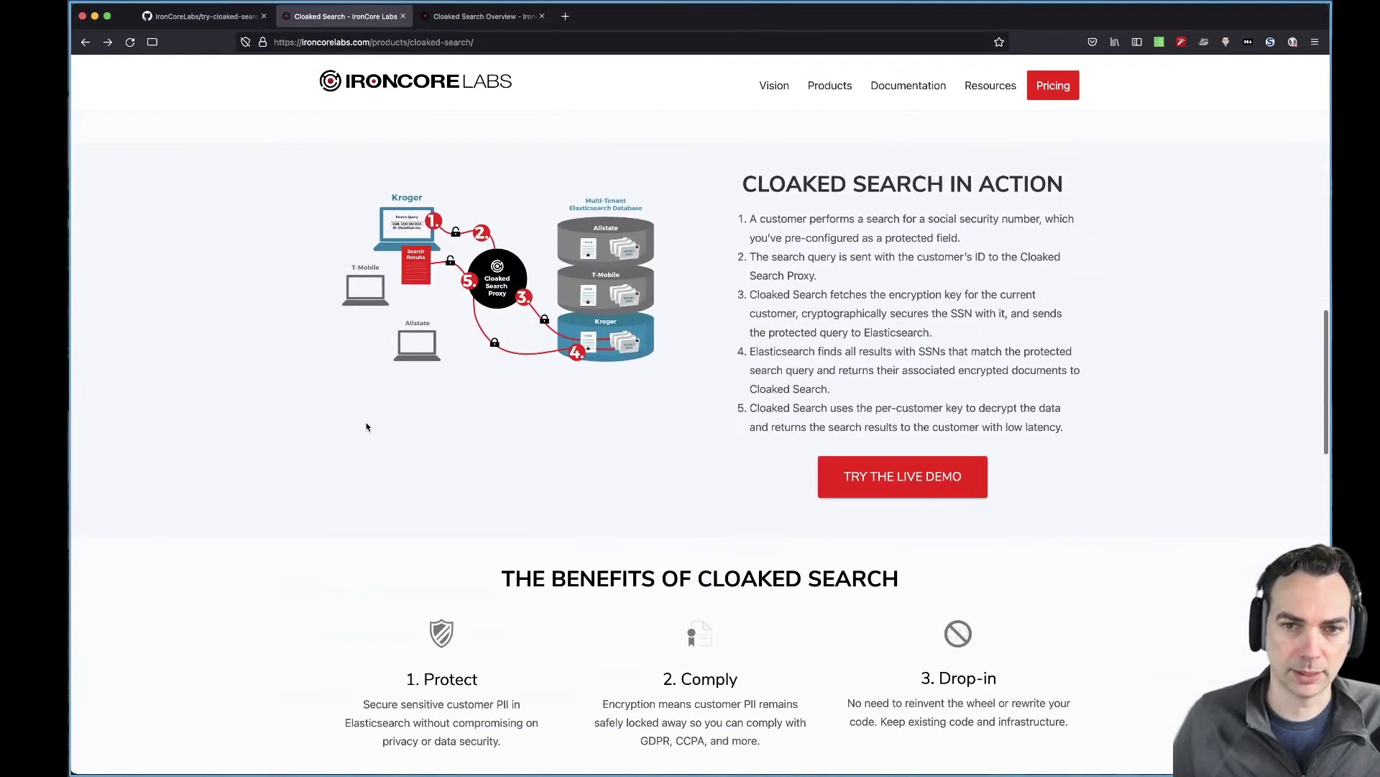
{"action": "left_click", "coordinate": [902, 480]}
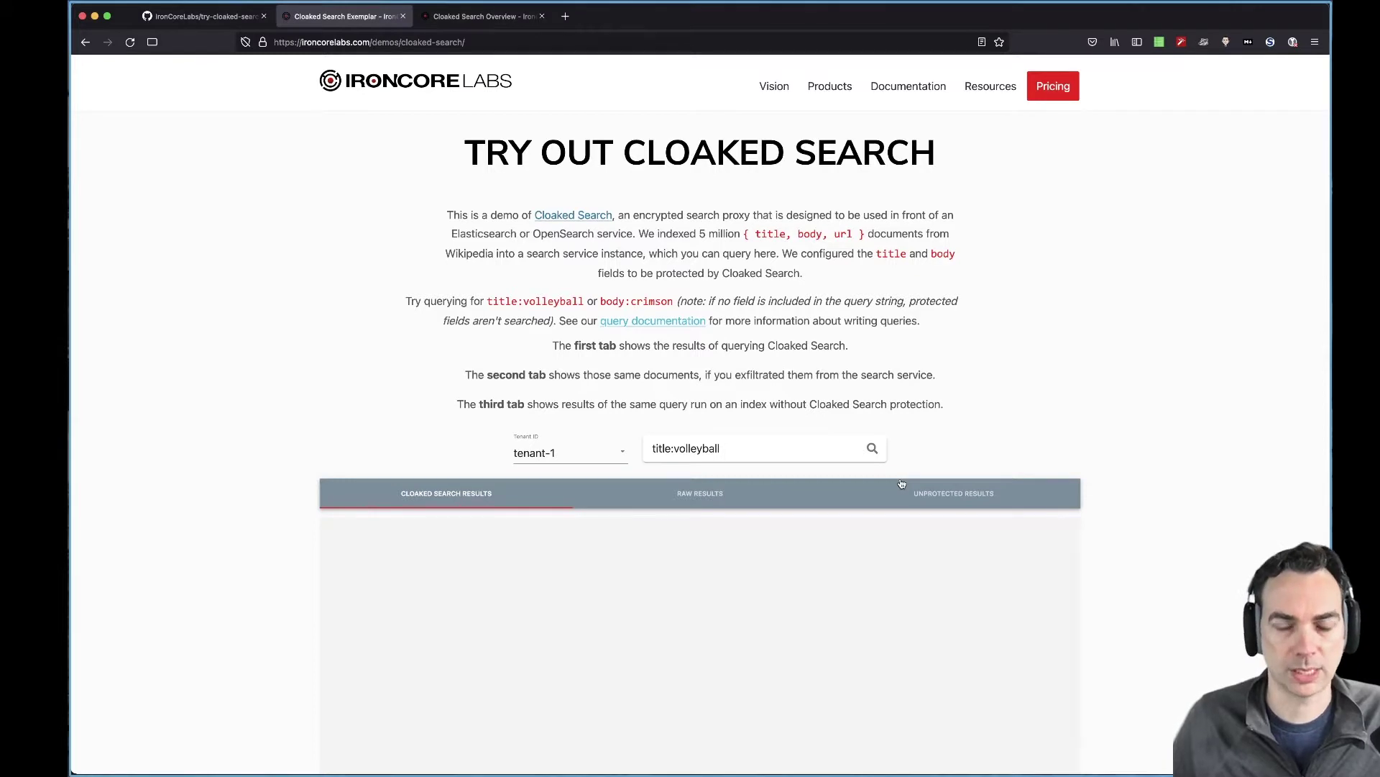
Run the title:volleyball query and inspect its encrypted raw results.
{"action": "left_click", "coordinate": [866, 455]}
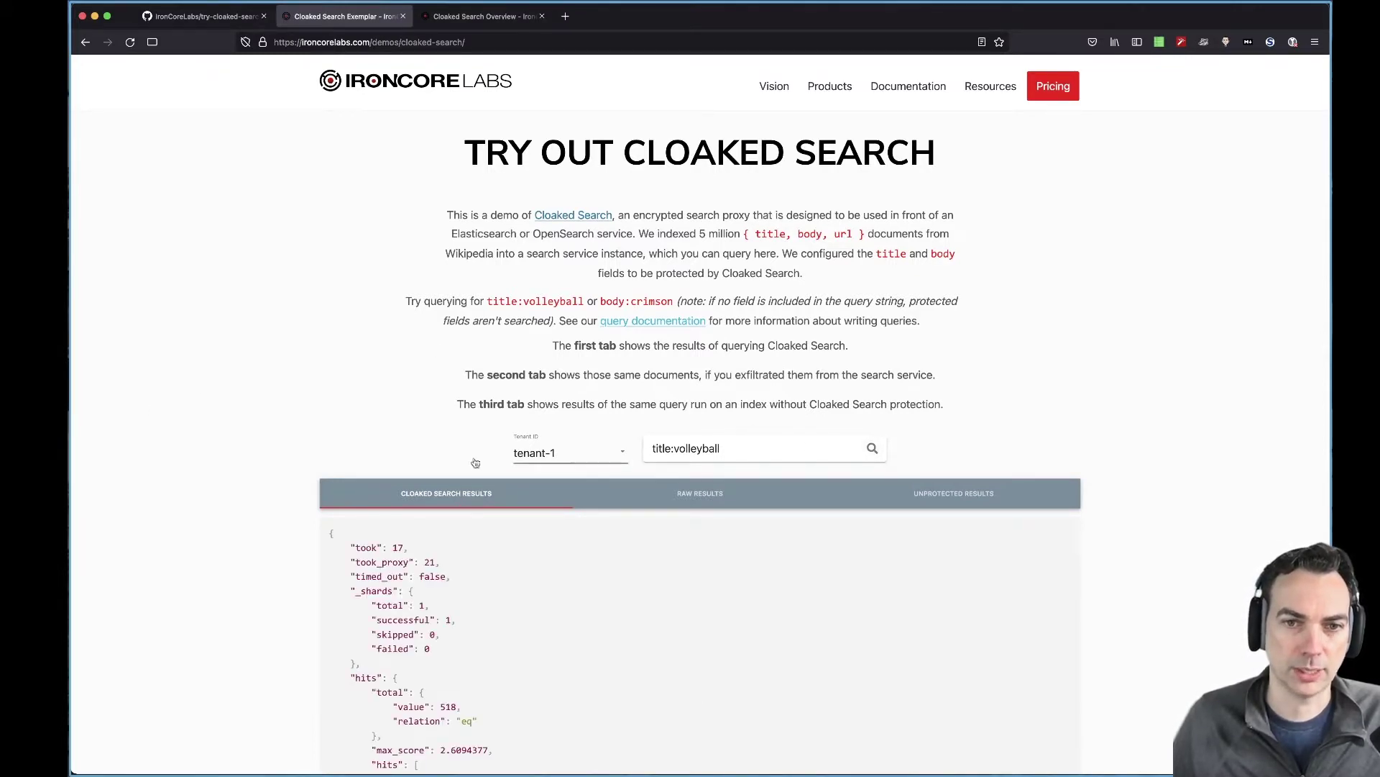
{"action": "scroll", "coordinate": [261, 519], "scroll_direction": "down", "scroll_amount": 3}
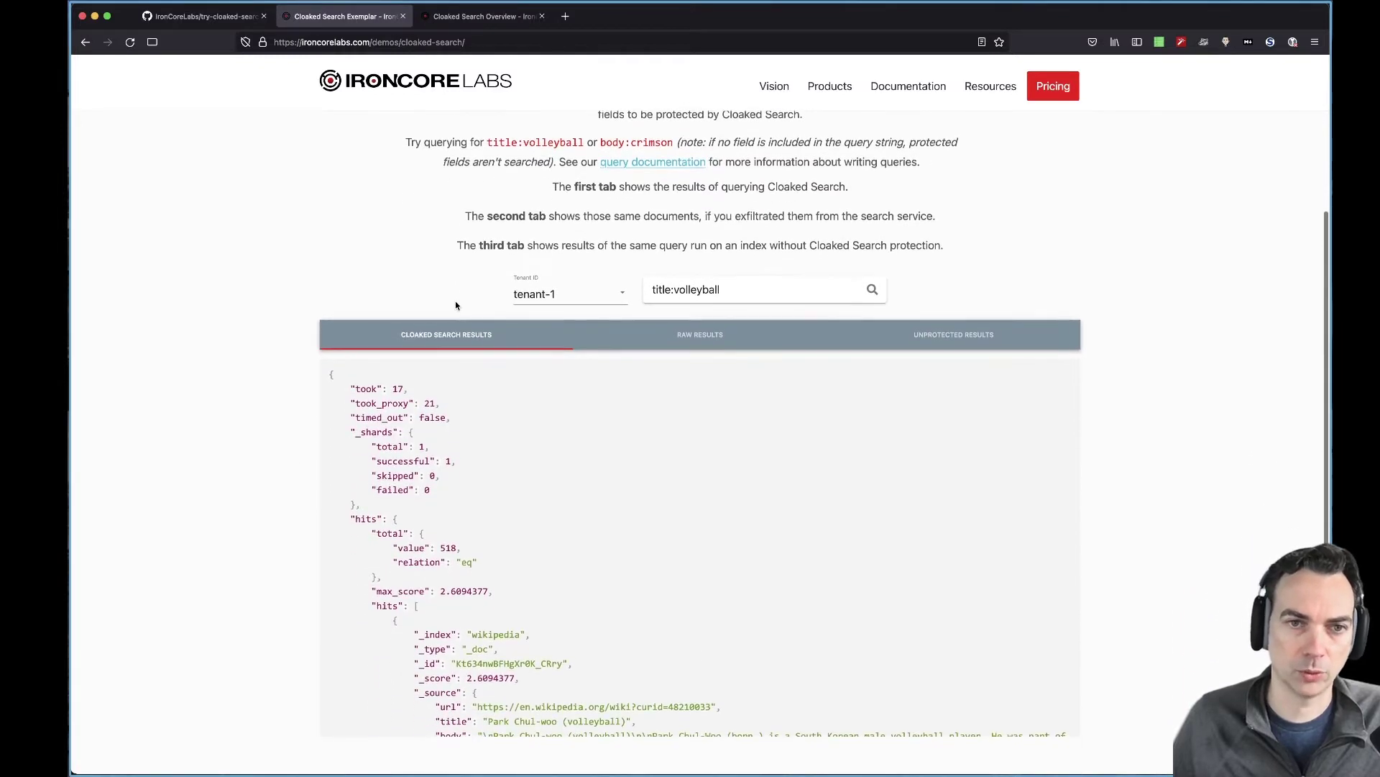
{"action": "left_click", "coordinate": [716, 341]}
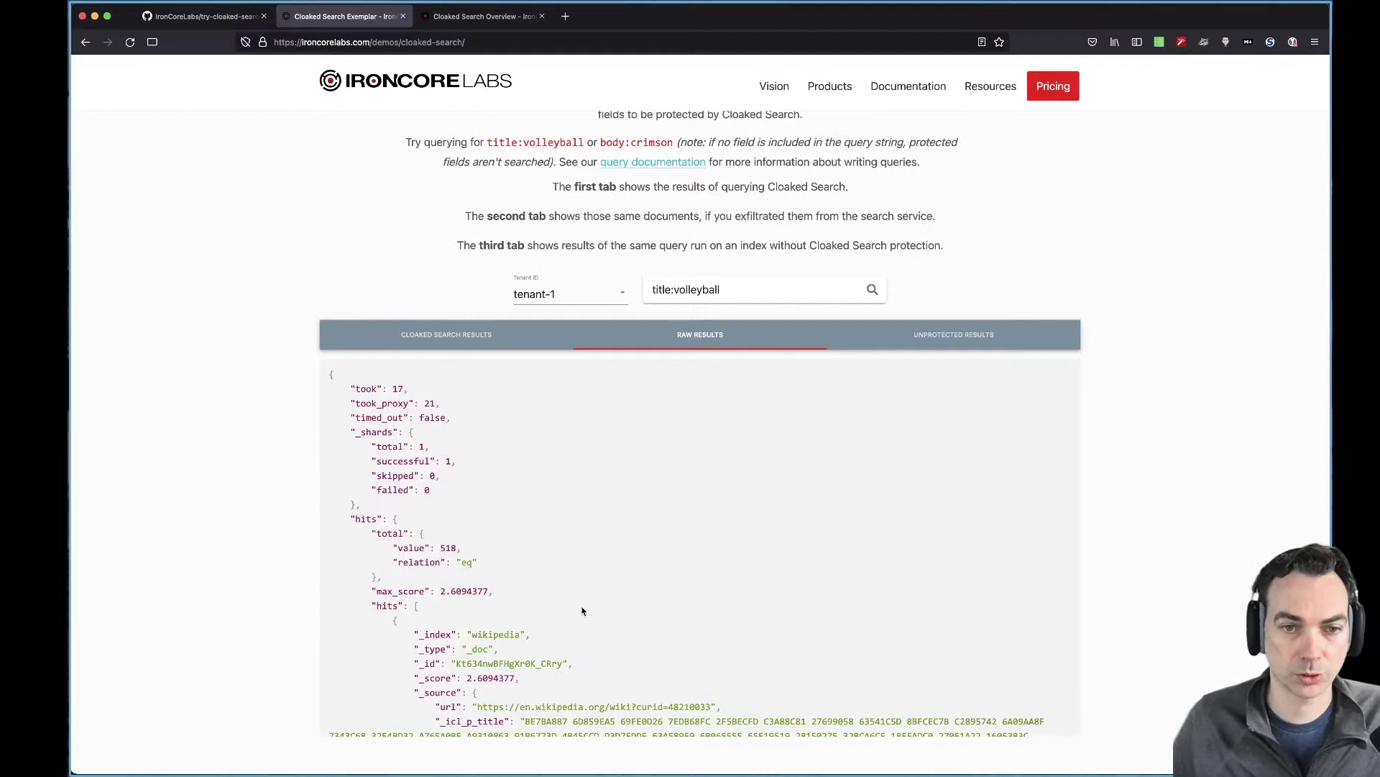
{"action": "scroll", "coordinate": [580, 564], "scroll_direction": "down", "scroll_amount": 3}
{"action": "scroll", "coordinate": [578, 559], "scroll_direction": "up", "scroll_amount": 3}
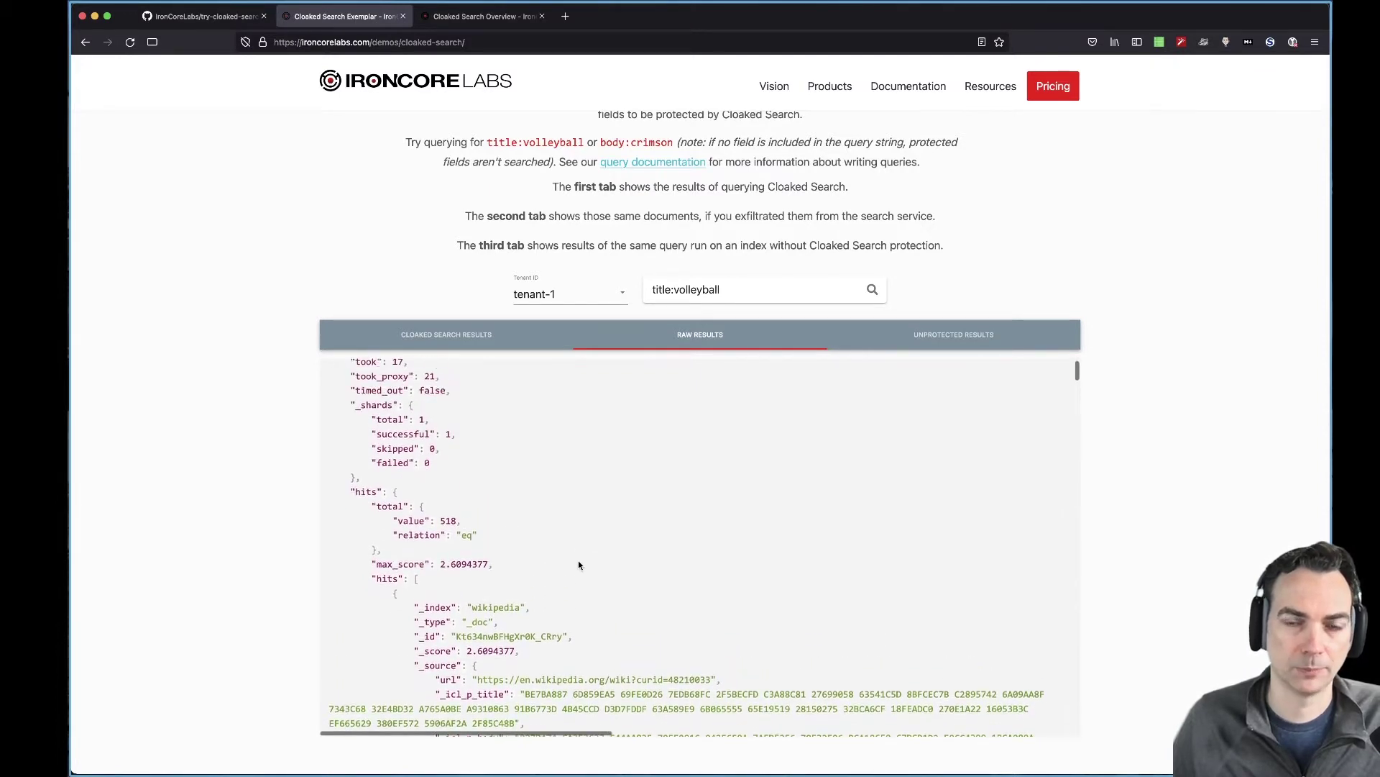
View the unprotected results of the same query, showing 518 plaintext hits.
{"action": "left_click", "coordinate": [977, 336]}
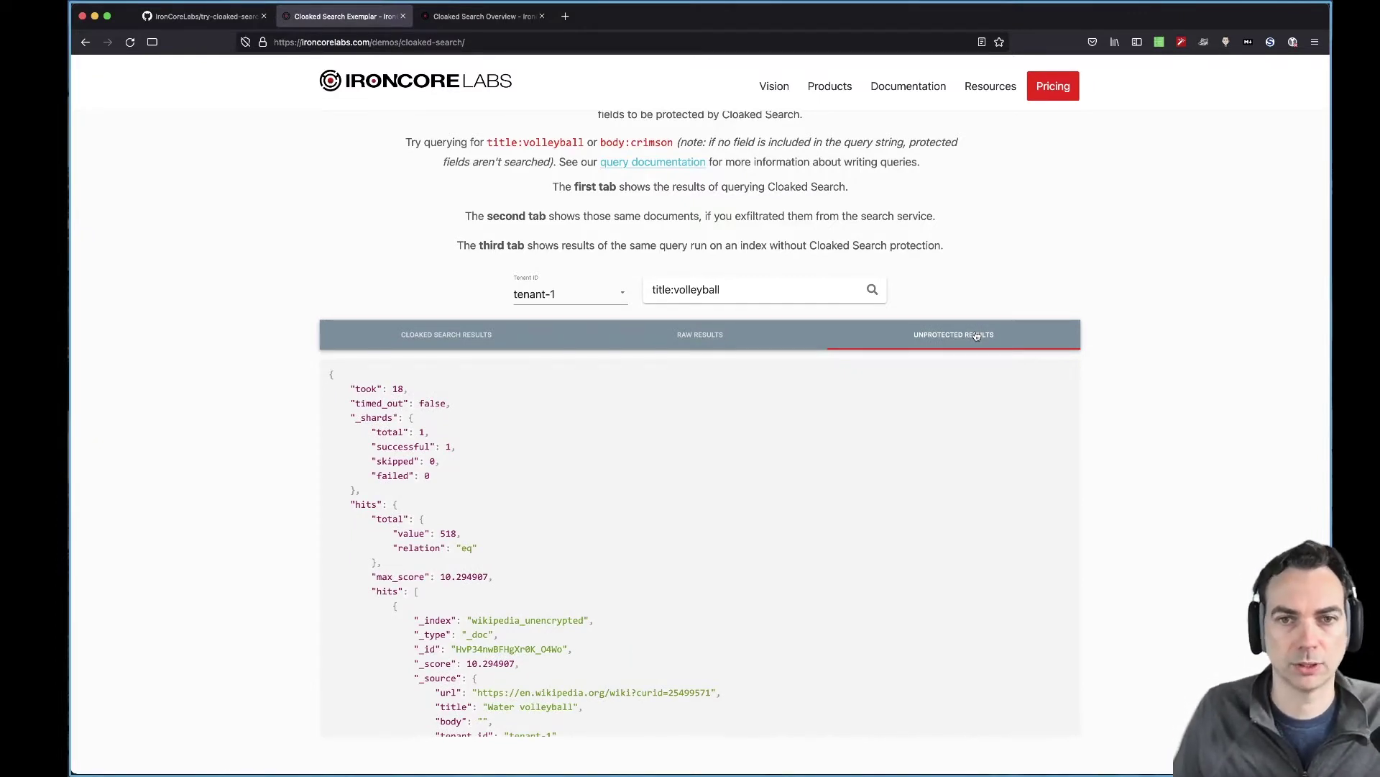
{"action": "scroll", "coordinate": [821, 563], "scroll_direction": "down", "scroll_amount": 5}
{"action": "scroll", "coordinate": [821, 562], "scroll_direction": "up", "scroll_amount": 5}
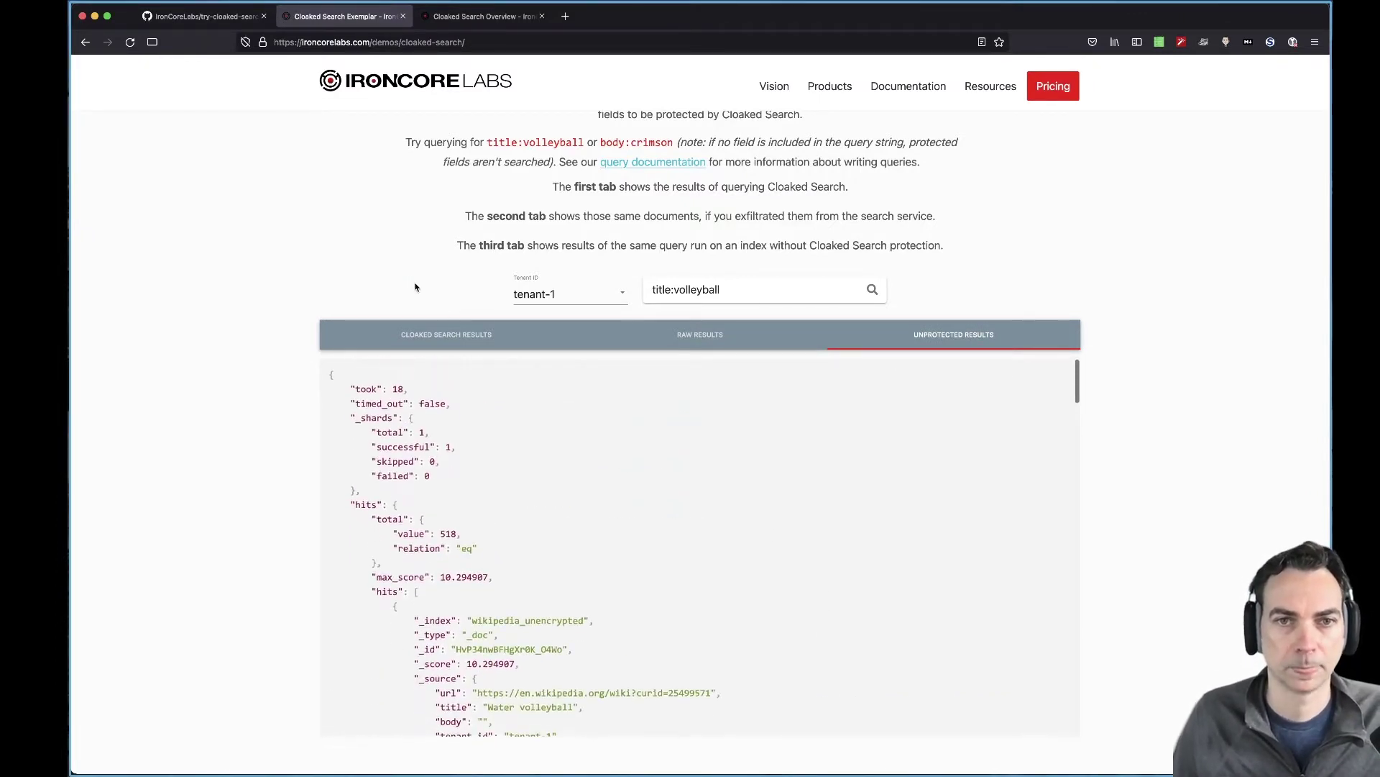
{"action": "scroll", "coordinate": [342, 222], "scroll_direction": "up", "scroll_amount": 3}
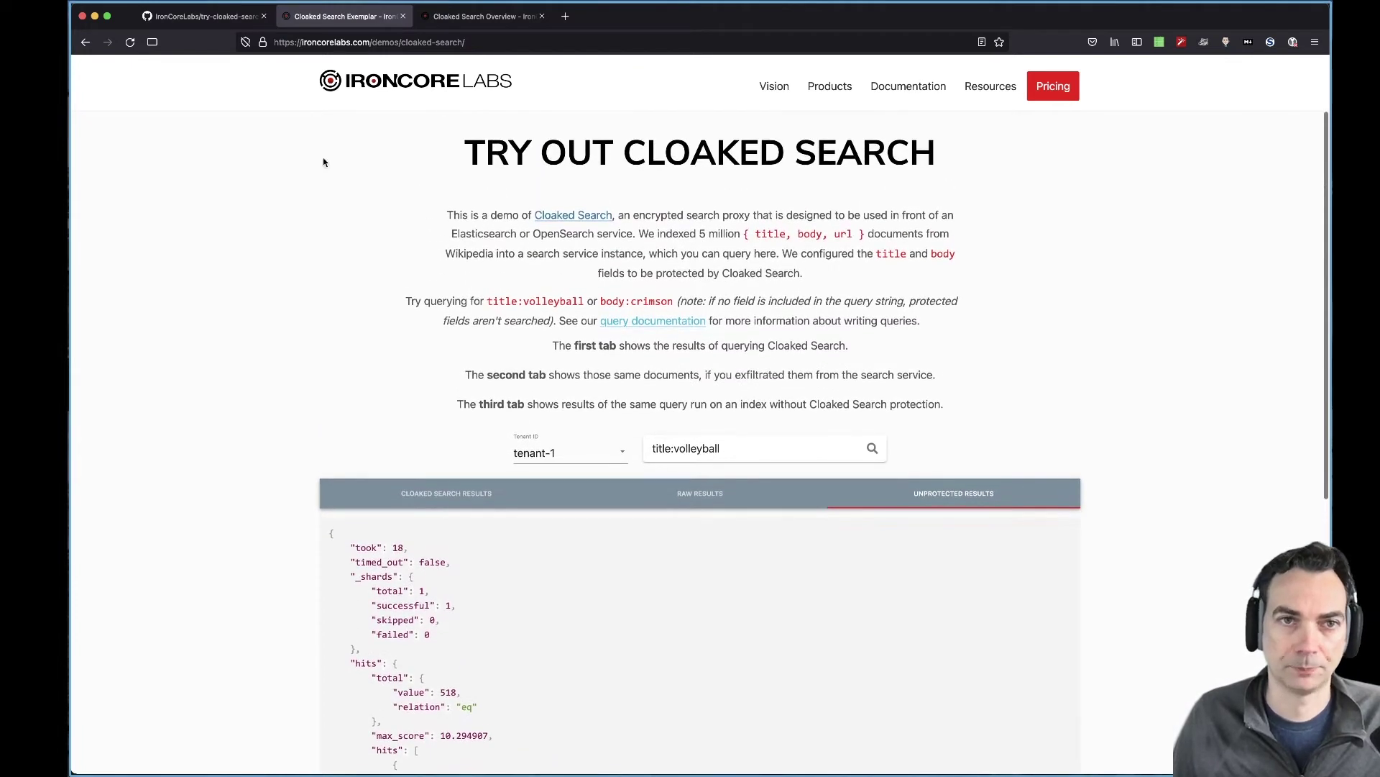
Return to the try-cloaked-search GitHub repository, then switch away from the browser.
{"action": "left_click", "coordinate": [207, 23]}
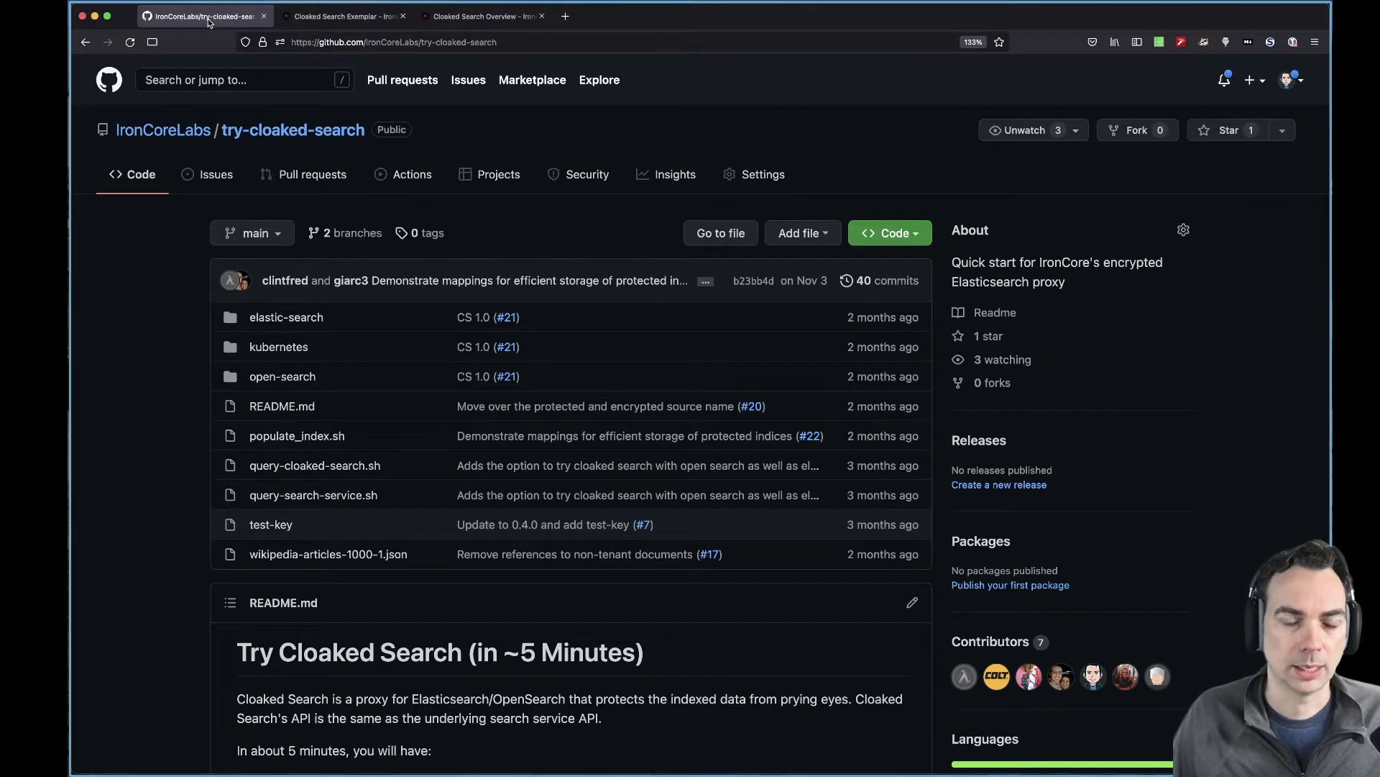
{"action": "key", "text": "super+Tab"}
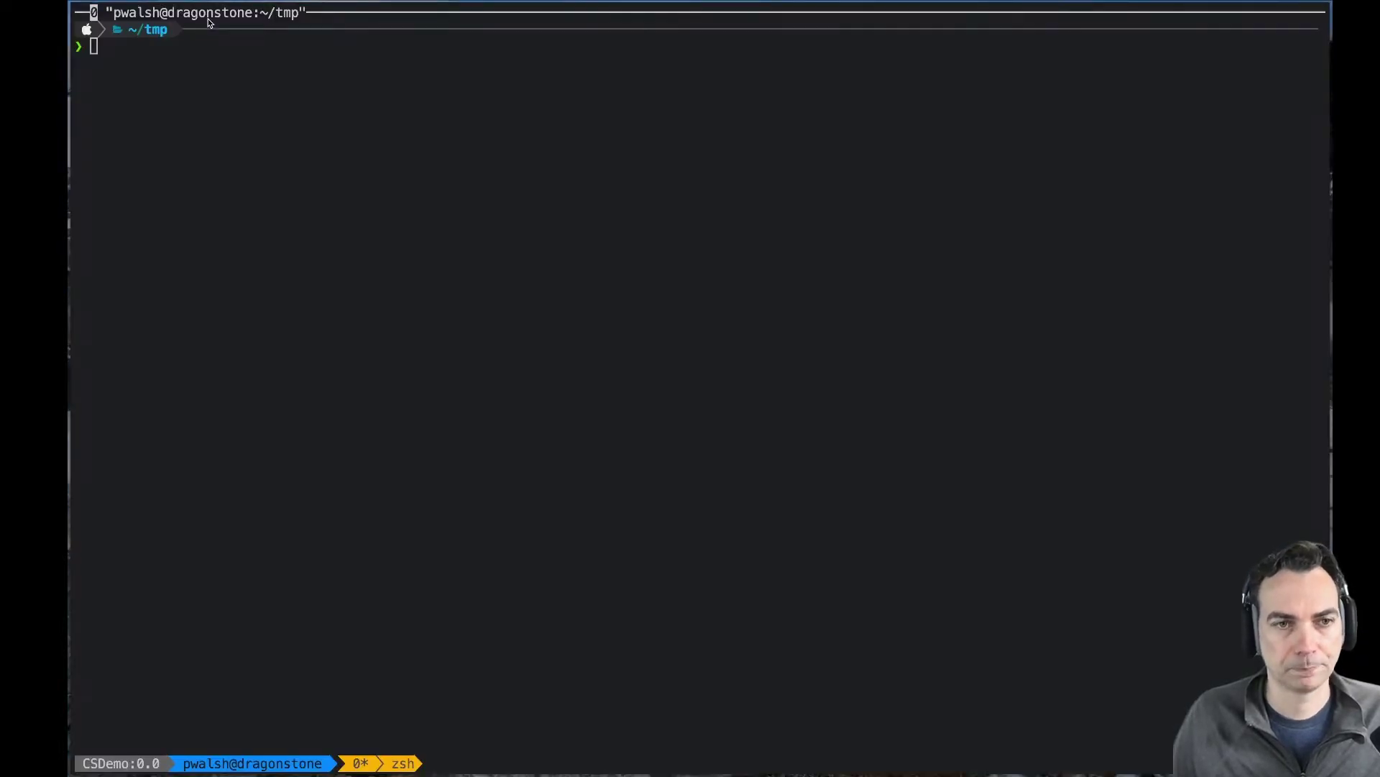
{"action": "key", "text": "super+Tab"}
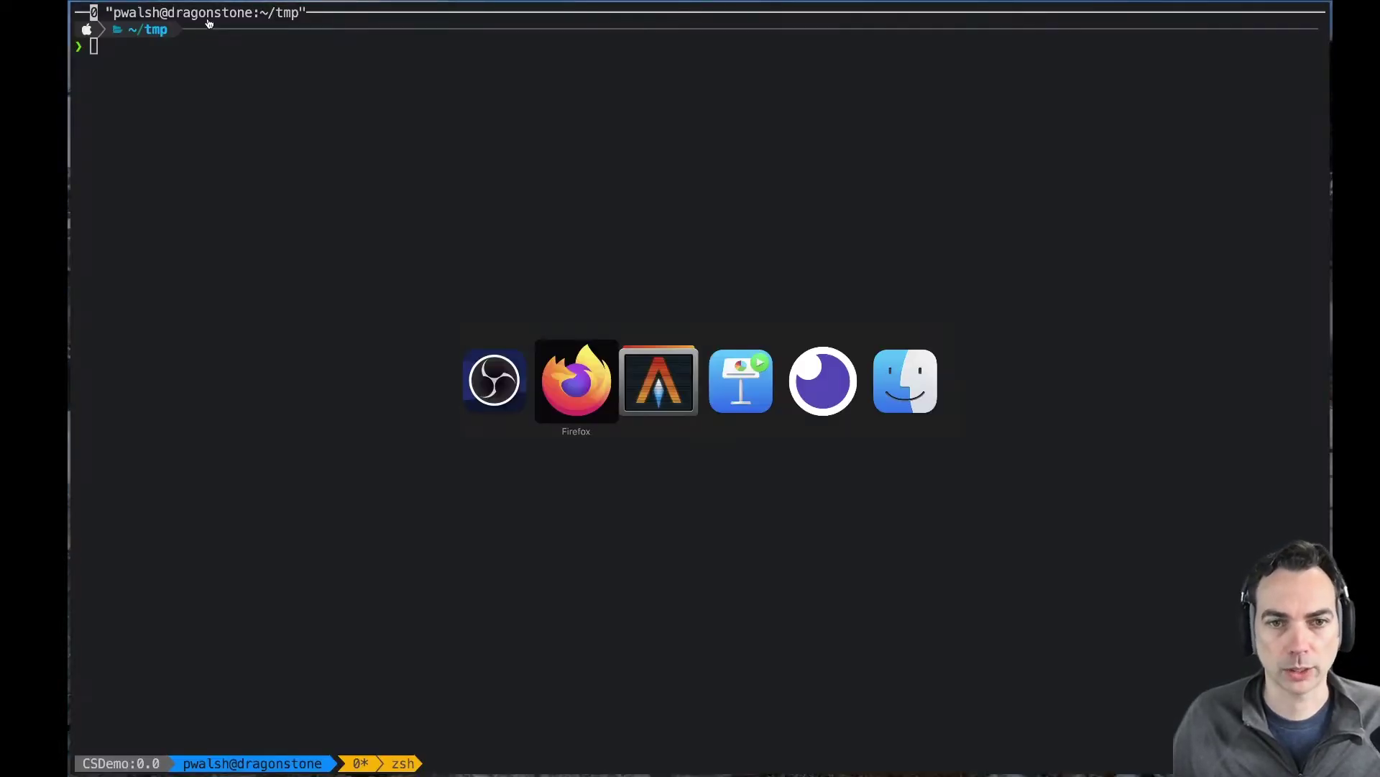
Bring up the Cloaked Search deck and advance past the architecture diagram to Going Dark.
{"action": "key", "text": "super+Tab"}
{"action": "key", "text": "super+Tab"}
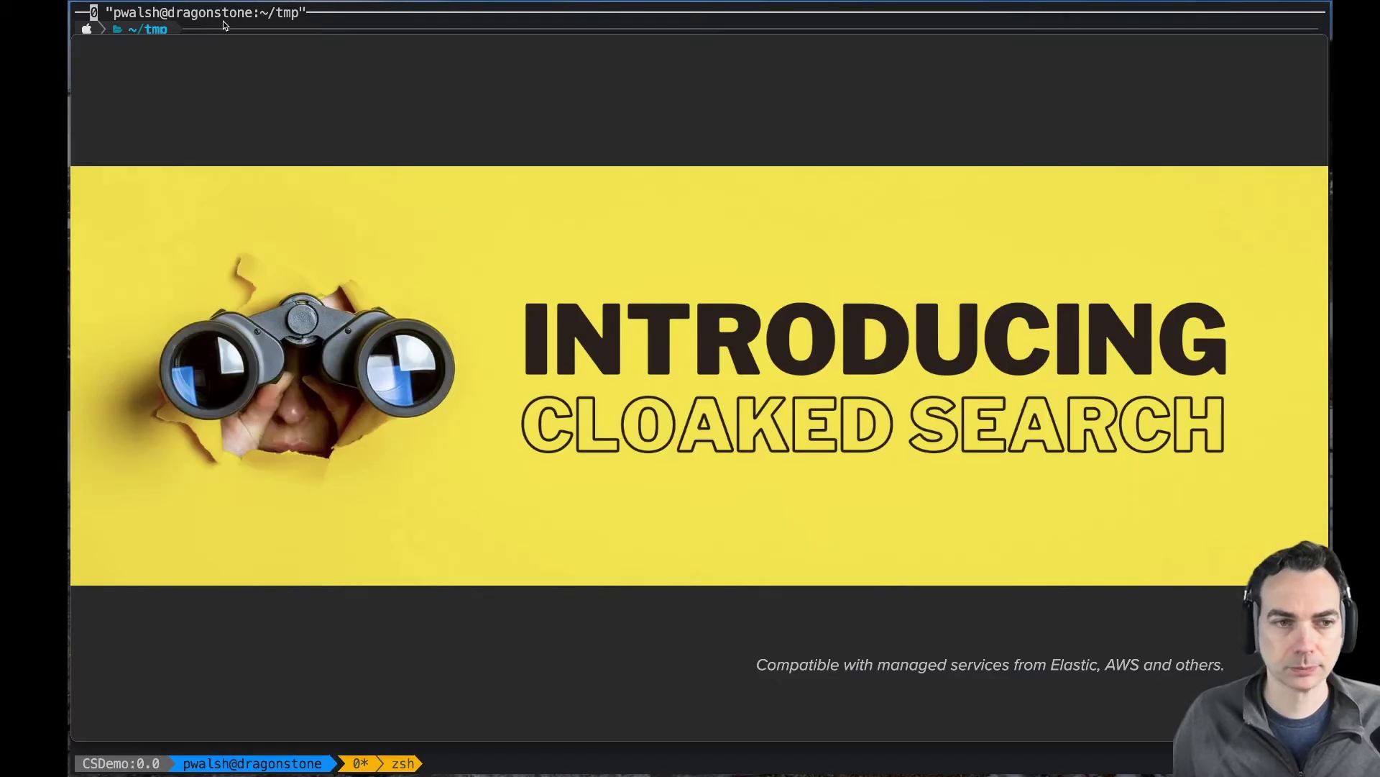
{"action": "key", "text": "Right"}
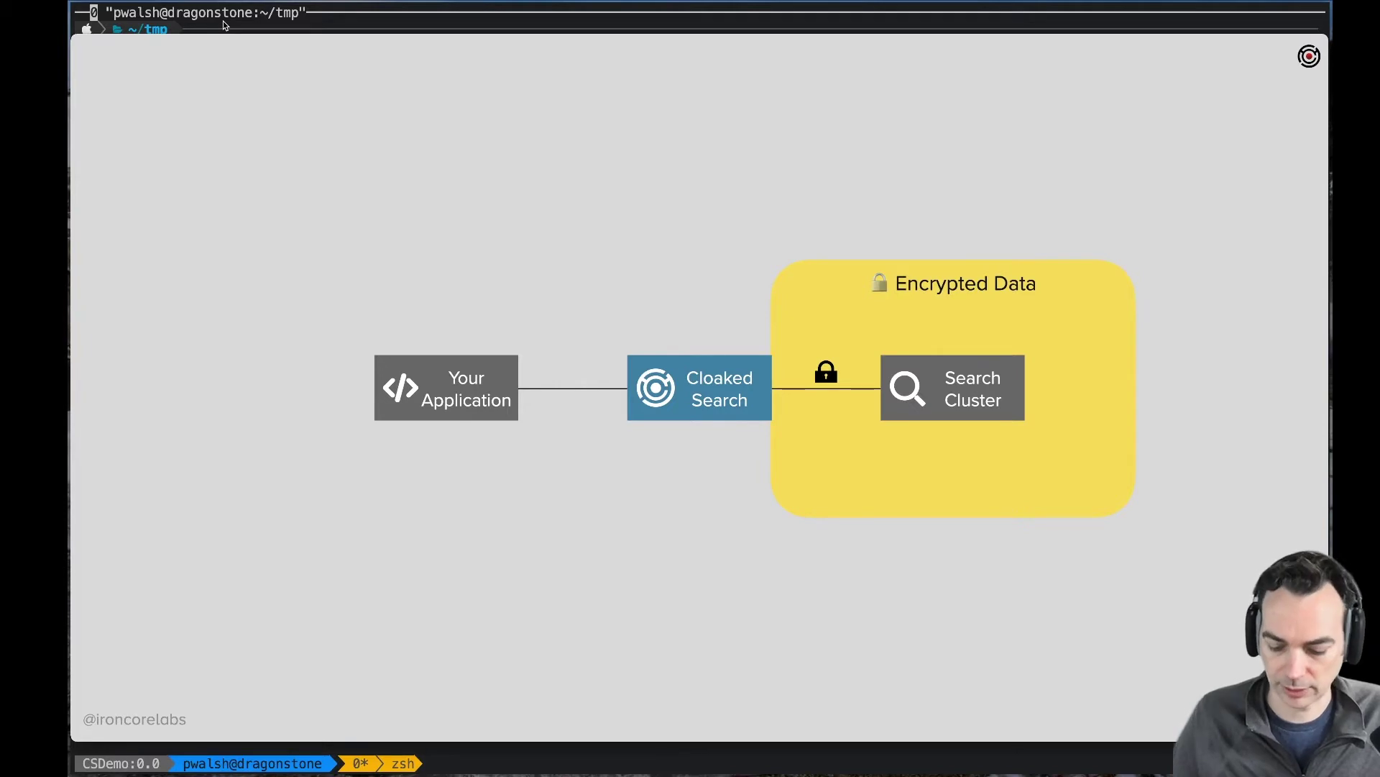
{"action": "key", "text": "Right"}
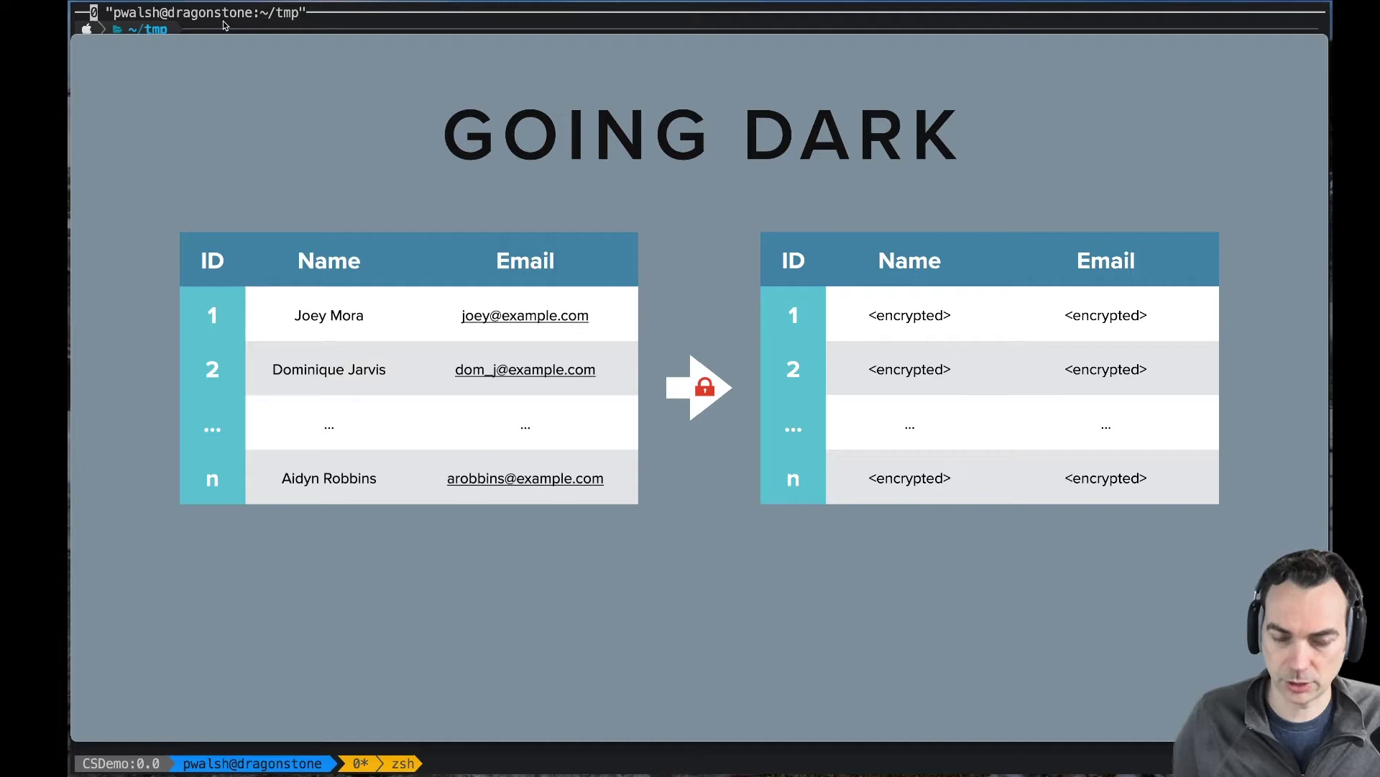
Reveal the Going Dark example query, advance to Usable App-Layer Encryption, and exit the slideshow.
{"action": "key", "text": "Right"}
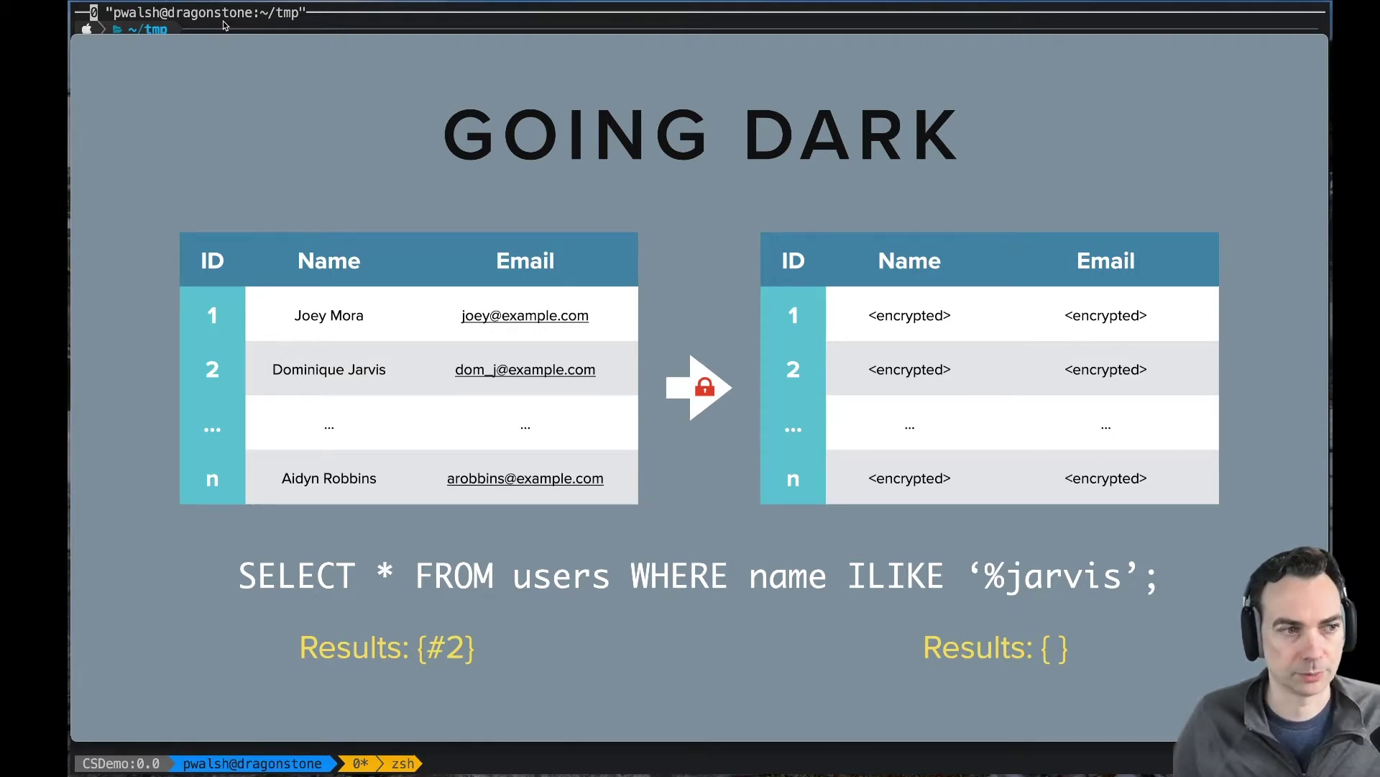
{"action": "key", "text": "Right"}
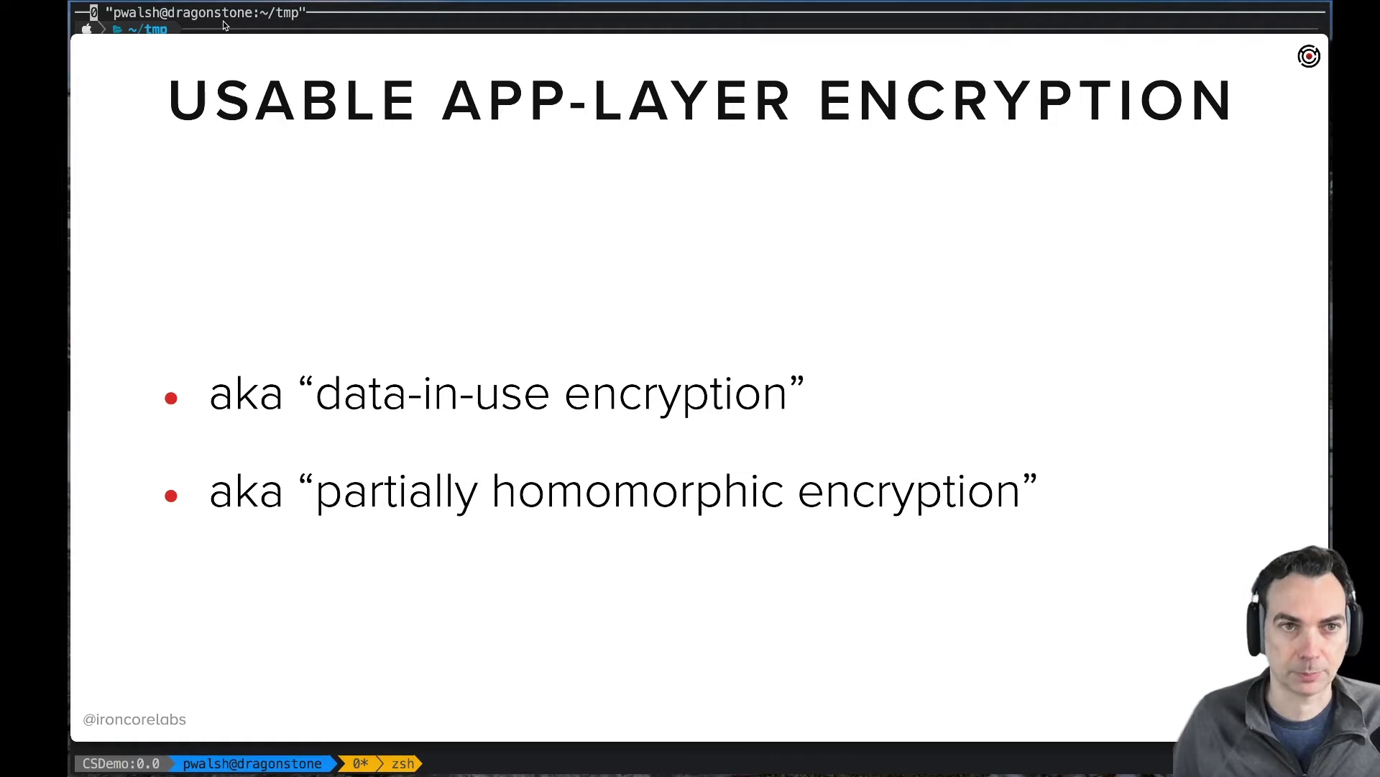
{"action": "key", "text": "Escape"}
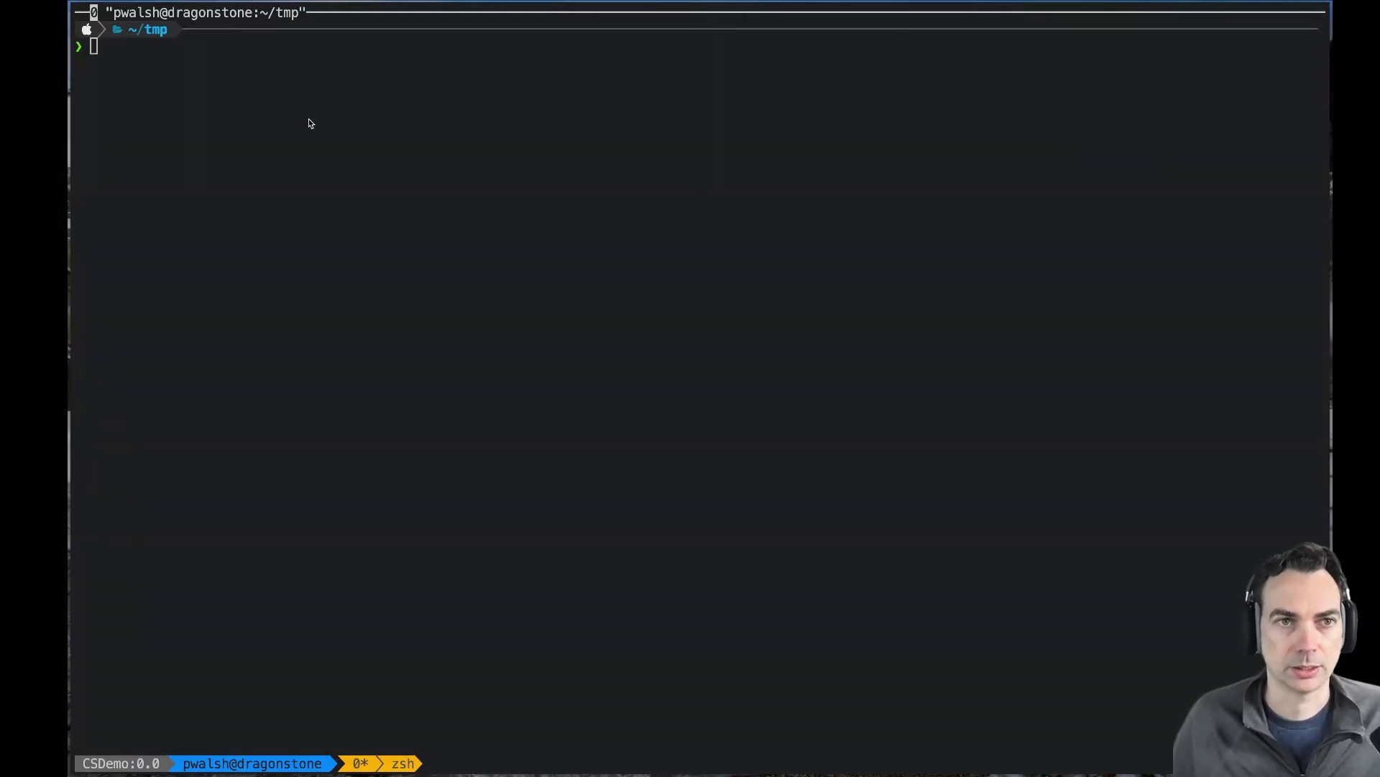
Copy the git clone command from the README's Get Cloaked Search Running section.
{"action": "left_click", "coordinate": [309, 124]}
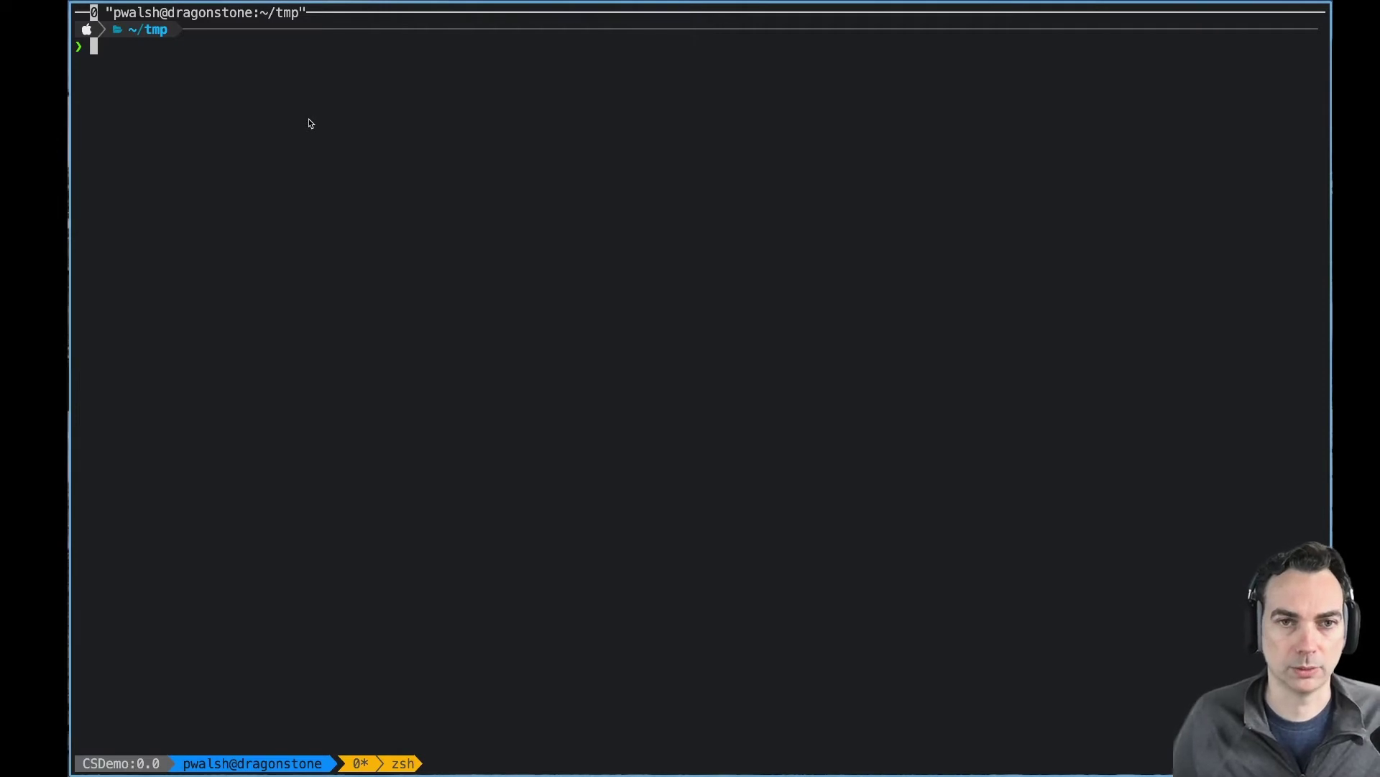
{"action": "key", "text": "super+Tab"}
{"action": "key", "text": "super+Tab"}
{"action": "key", "text": "super+Tab"}
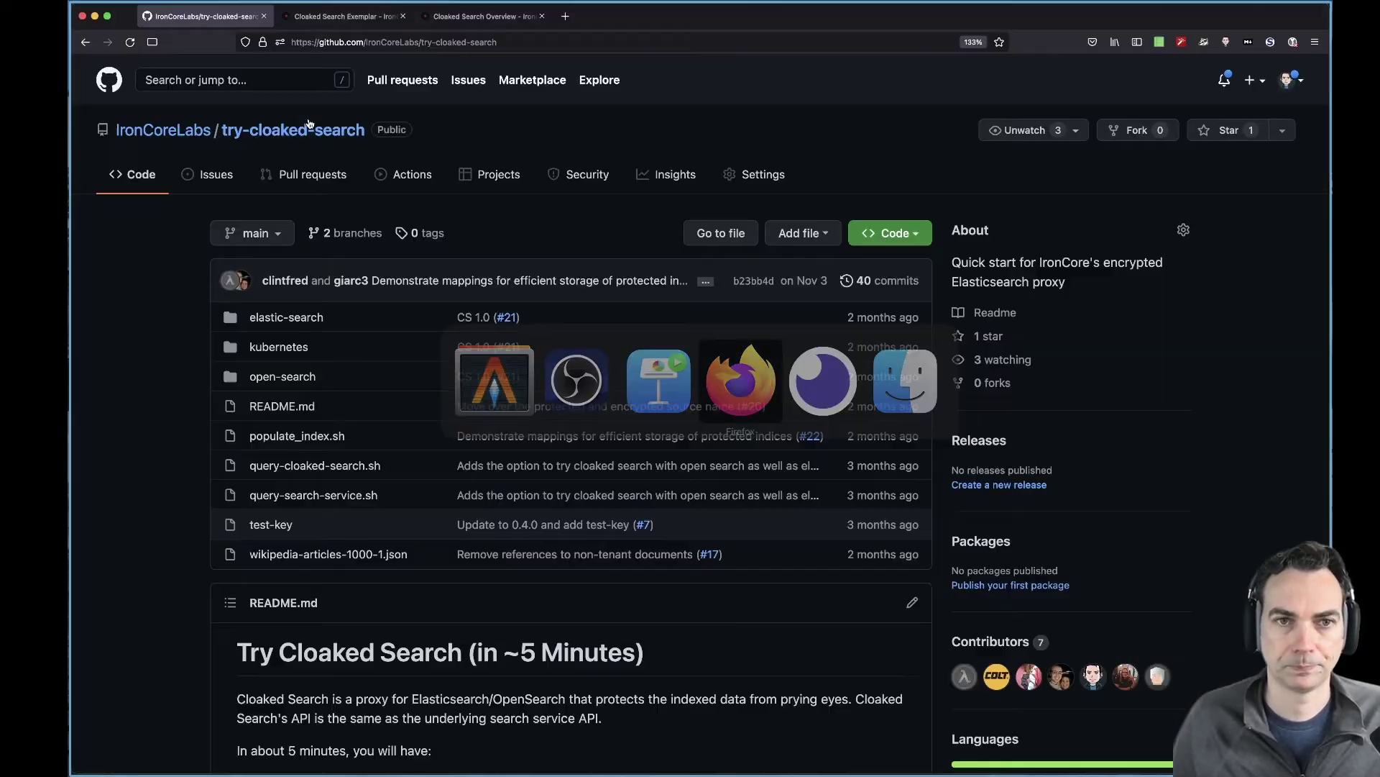
{"action": "scroll", "coordinate": [344, 434], "scroll_direction": "down", "scroll_amount": 10}
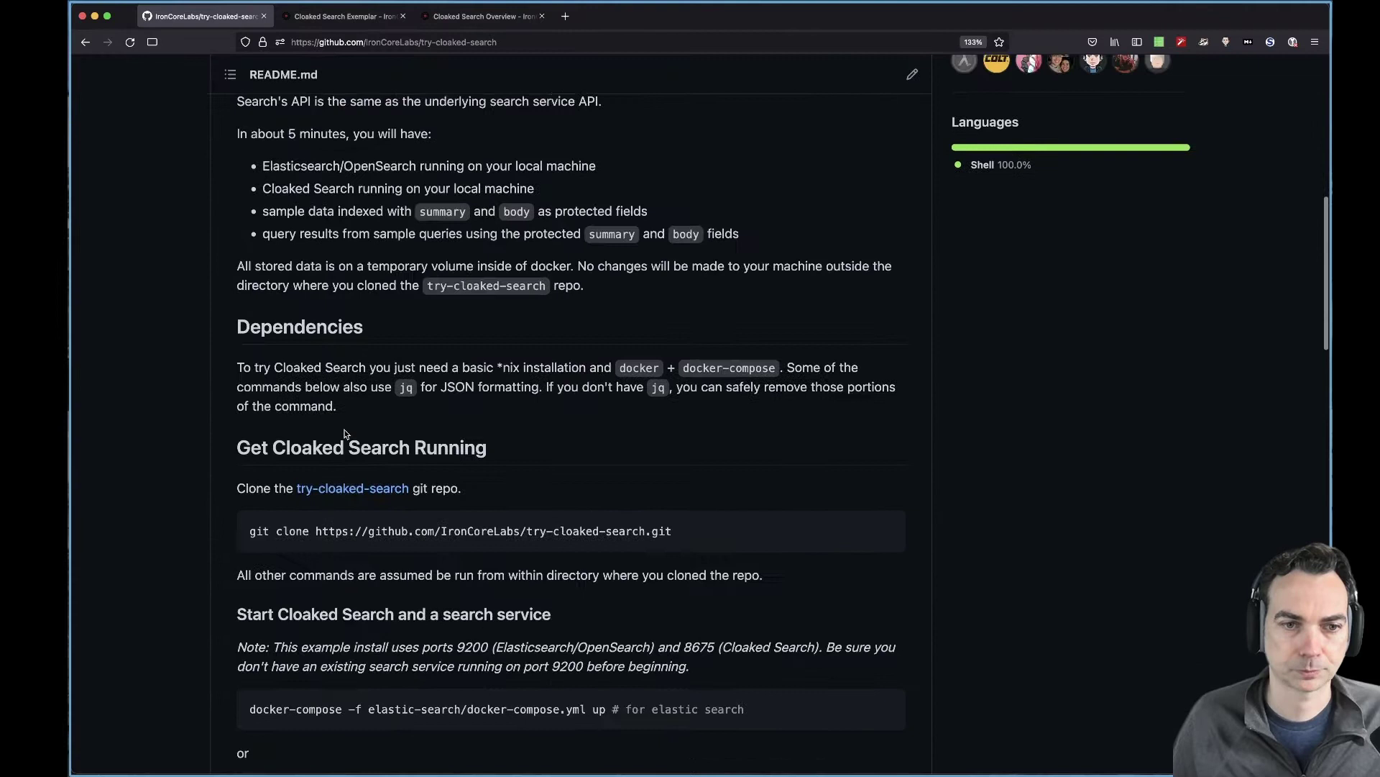
{"action": "mouse_move", "coordinate": [250, 519]}
{"action": "left_mouse_down"}
{"action": "mouse_move", "coordinate": [668, 530]}
{"action": "mouse_move", "coordinate": [248, 515]}
{"action": "left_mouse_up"}
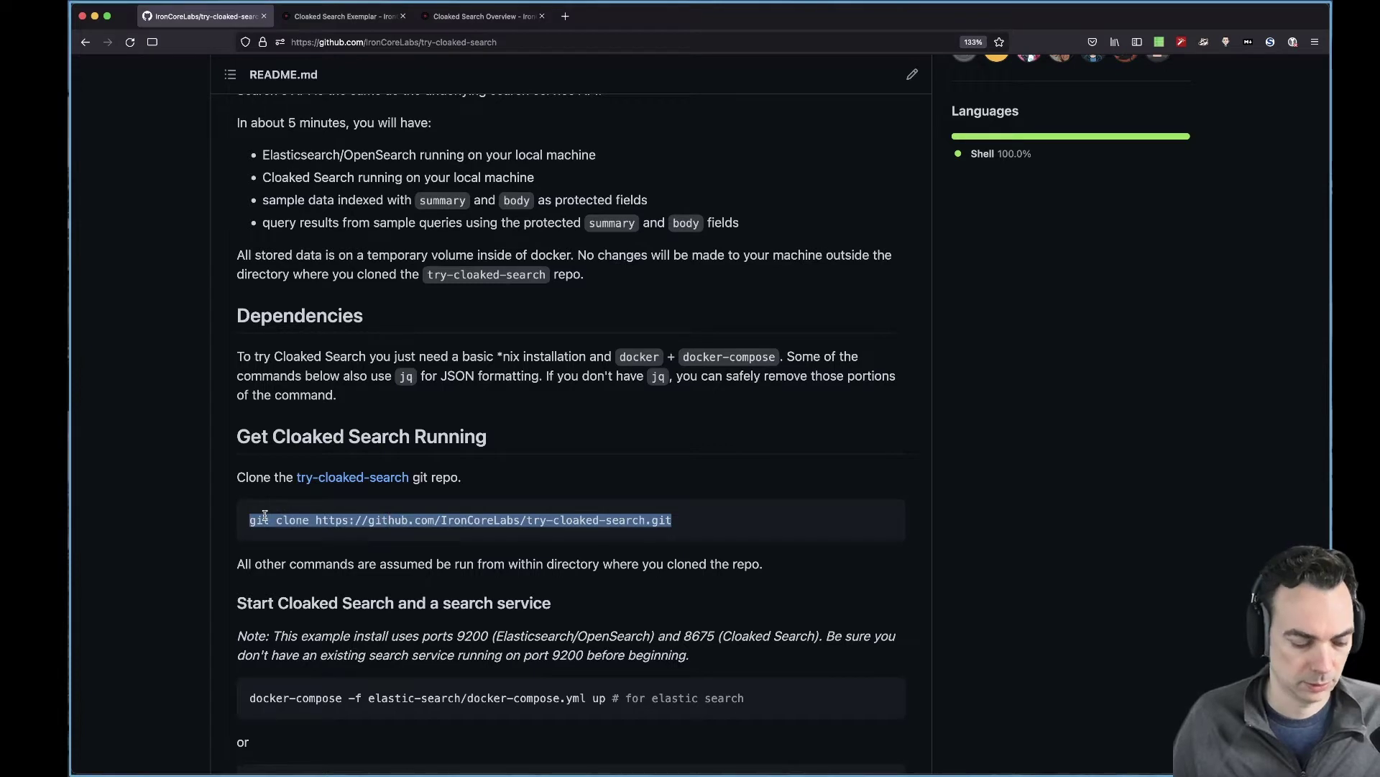
{"action": "key", "text": "super+c"}
Clone the try-cloaked-search repository, enter its folder and list its files.
{"action": "key", "text": "super+Tab"}
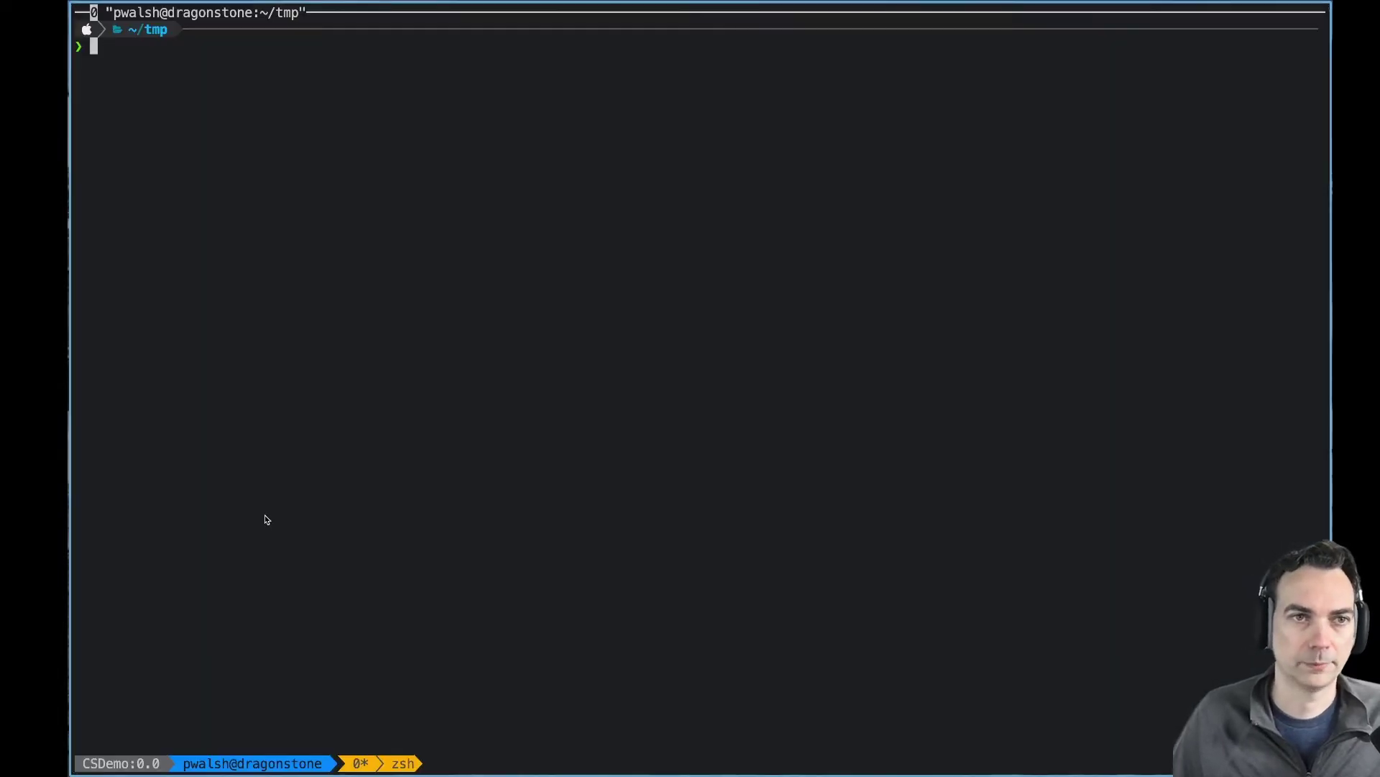
{"action": "key", "text": "super+v"}
{"action": "key", "text": "Return"}
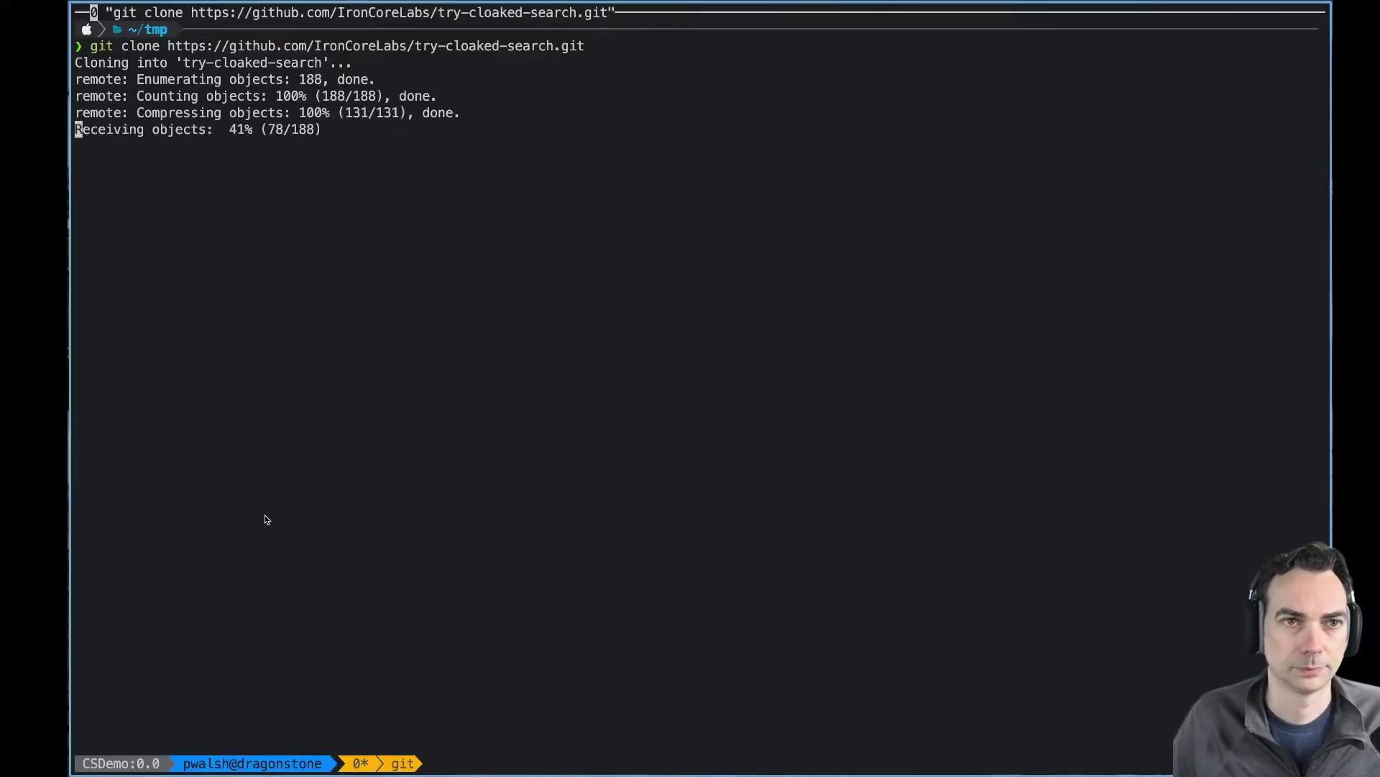
{"action": "type", "text": "cd try-cloaked-search"}
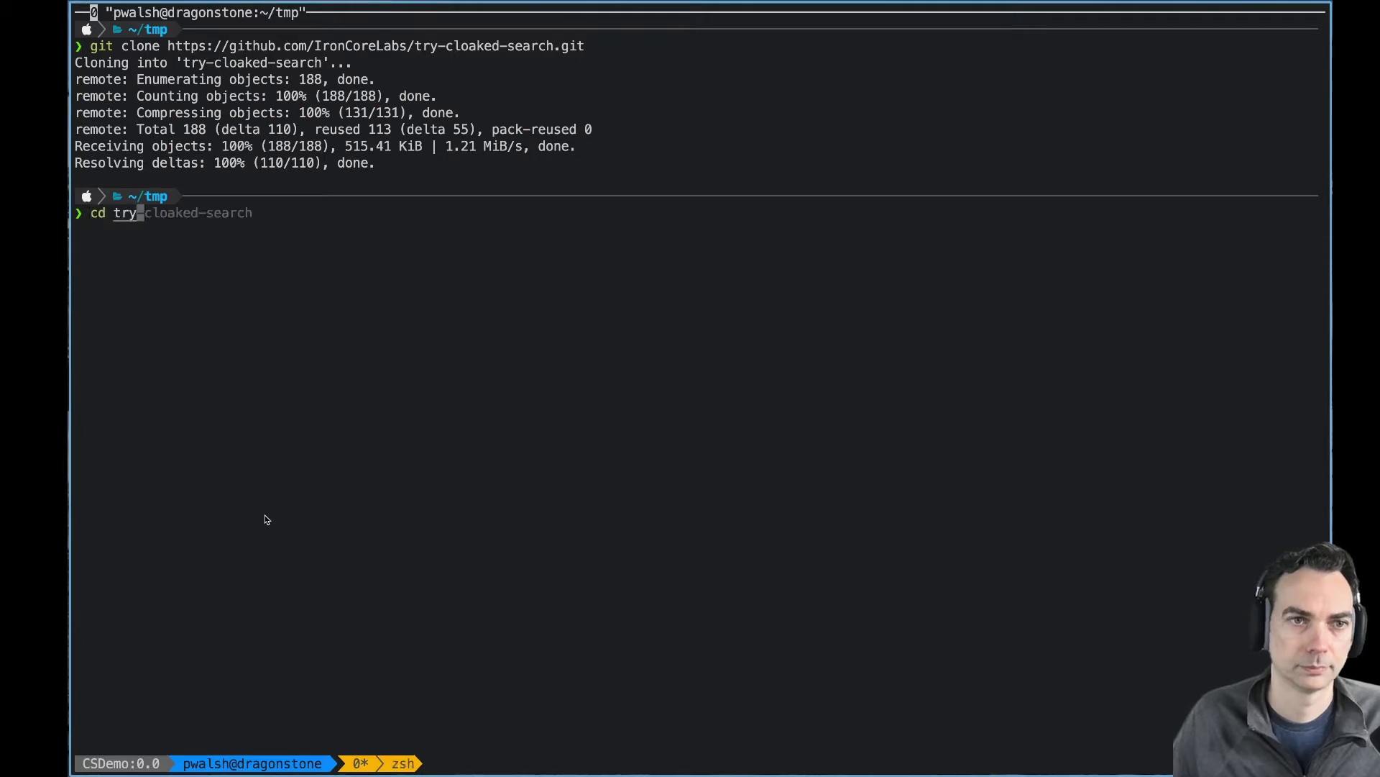
{"action": "key", "text": "Return"}
{"action": "type", "text": "ls"}
{"action": "key", "text": "Return"}
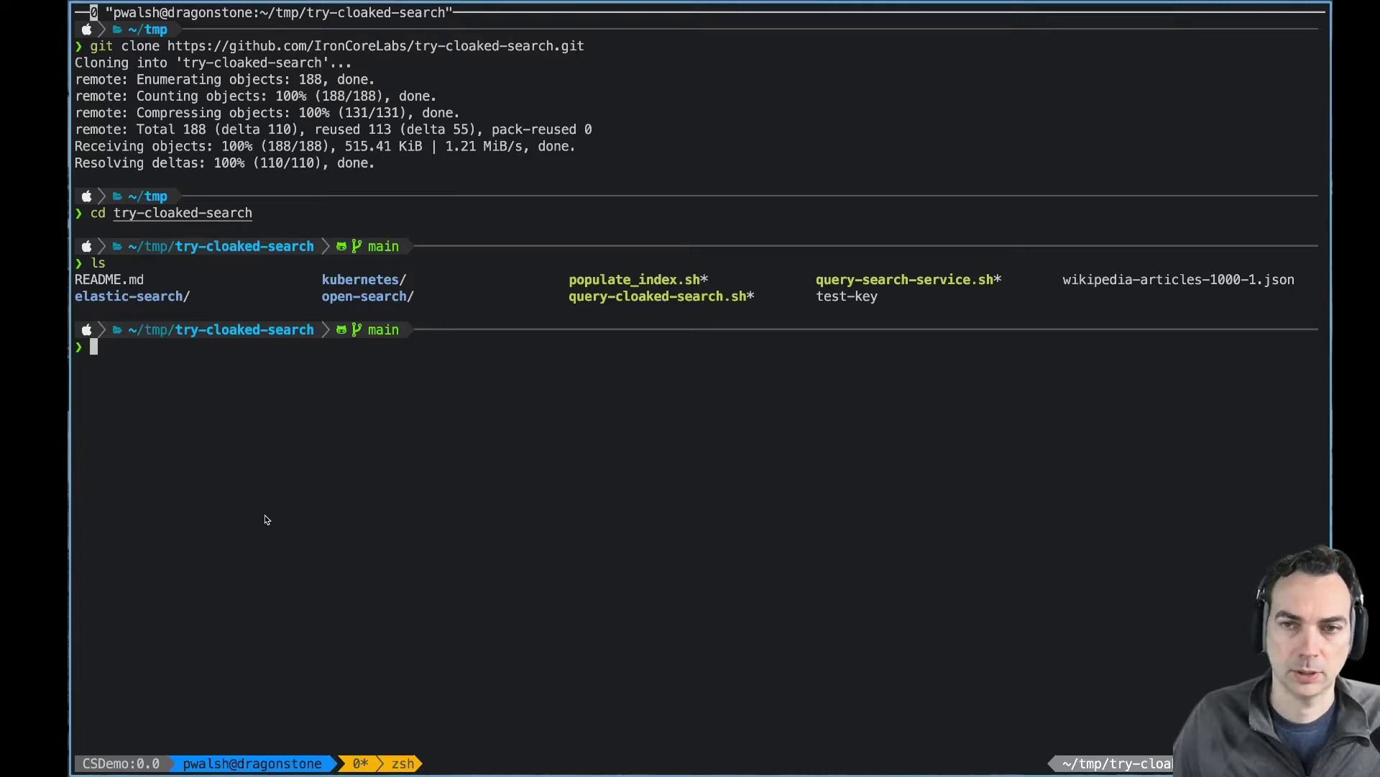
Page through wikipedia-articles-1000-1.json with bat, then list the repo files again.
{"action": "type", "text": "bat wi"}
{"action": "key", "text": "Tab"}
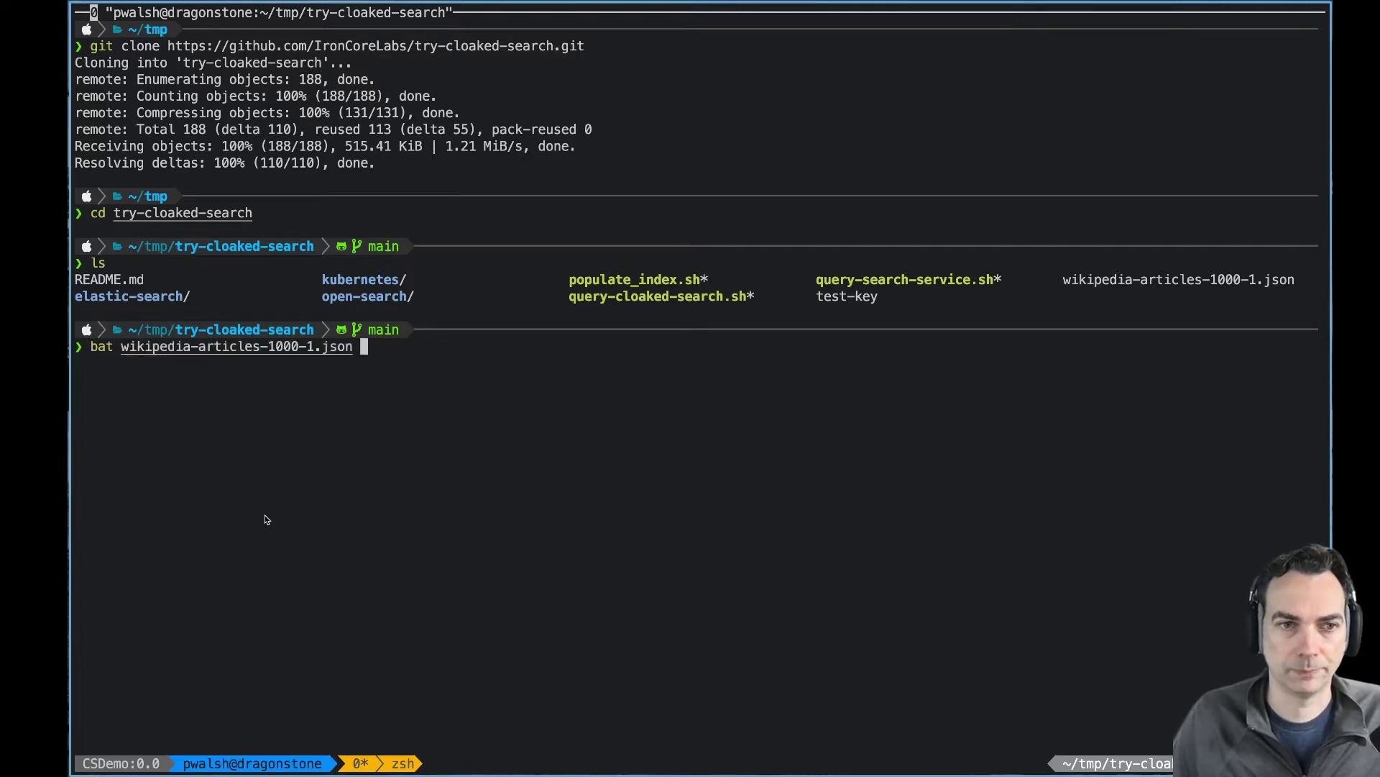
{"action": "key", "text": "Return"}
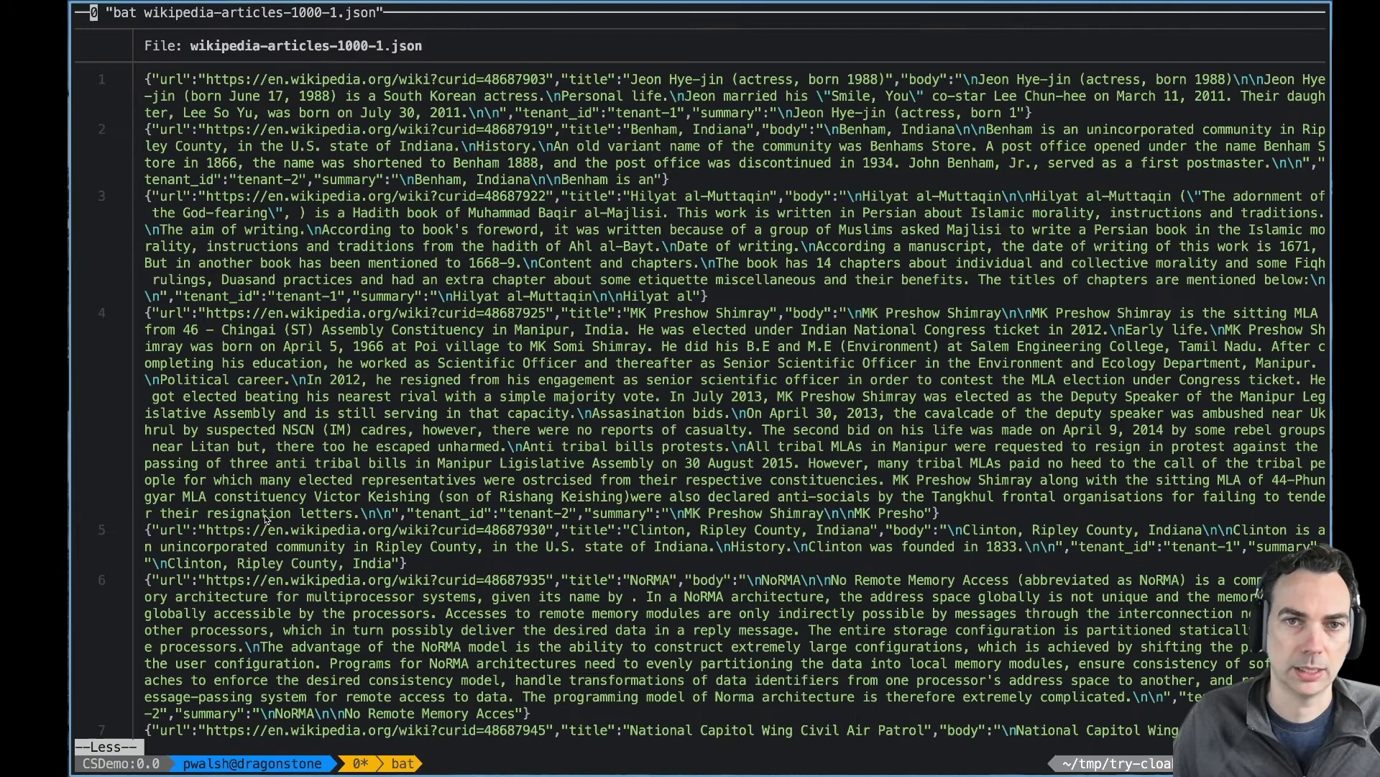
{"action": "scroll", "coordinate": [265, 519], "scroll_direction": "down", "scroll_amount": 15}
{"action": "scroll", "coordinate": [265, 520], "scroll_direction": "down", "scroll_amount": 15}
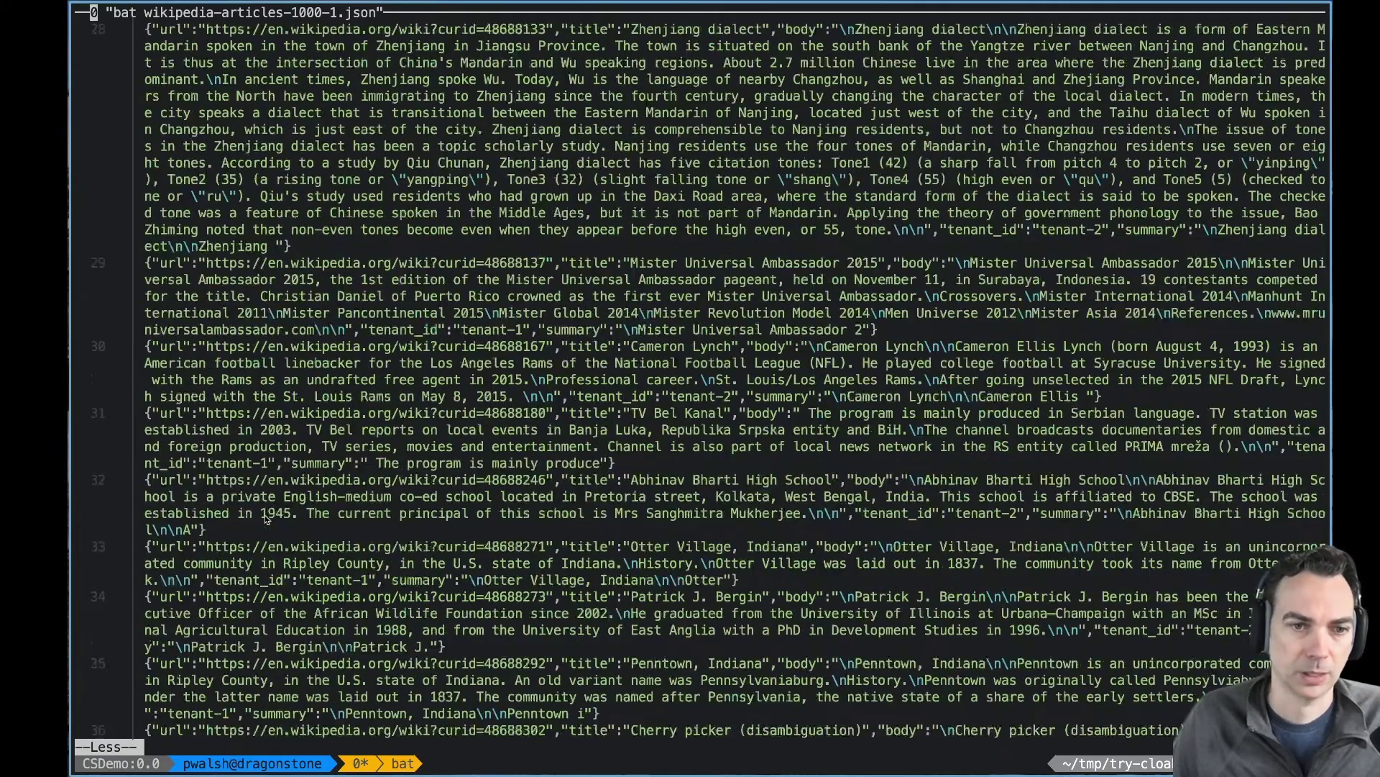
{"action": "type", "text": "q"}
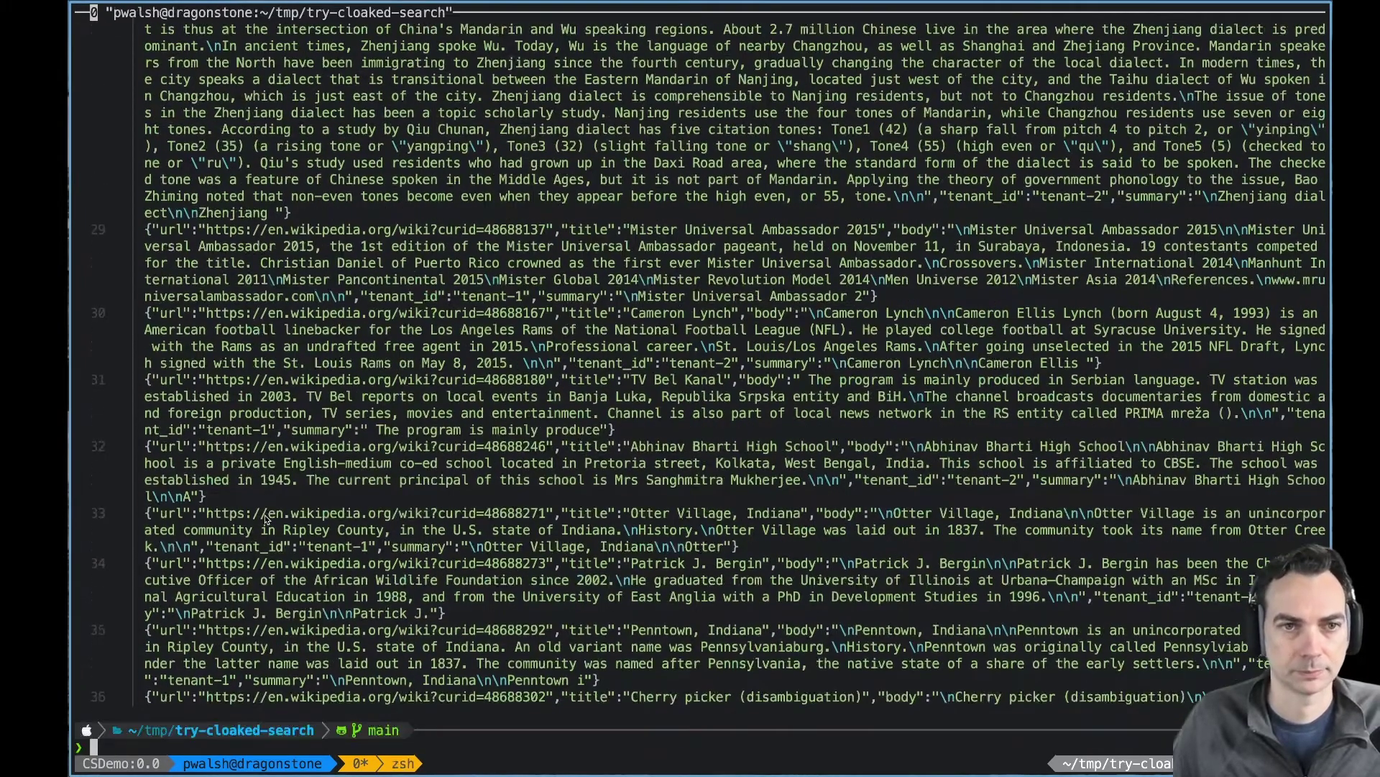
{"action": "type", "text": "ls"}
{"action": "key", "text": "Return"}
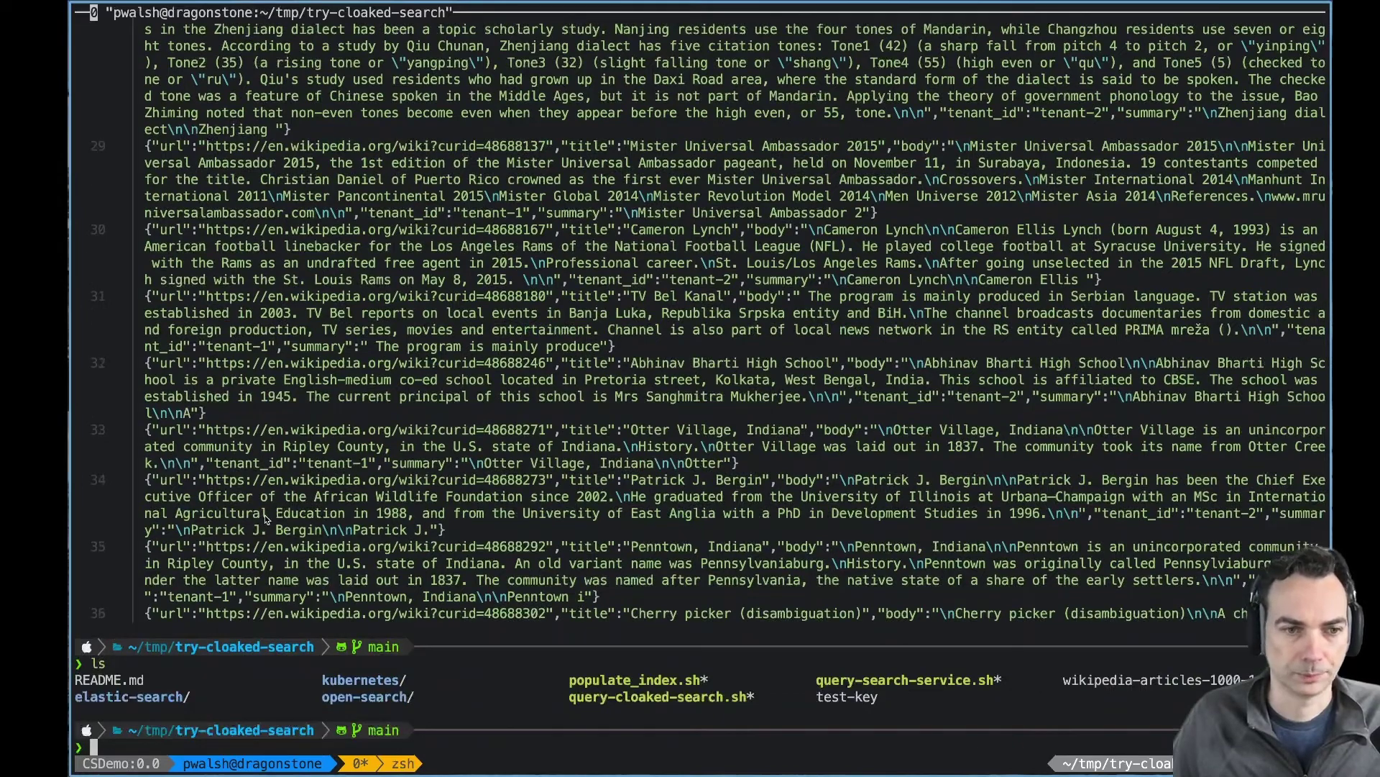
{"action": "key", "text": "super+Tab"}
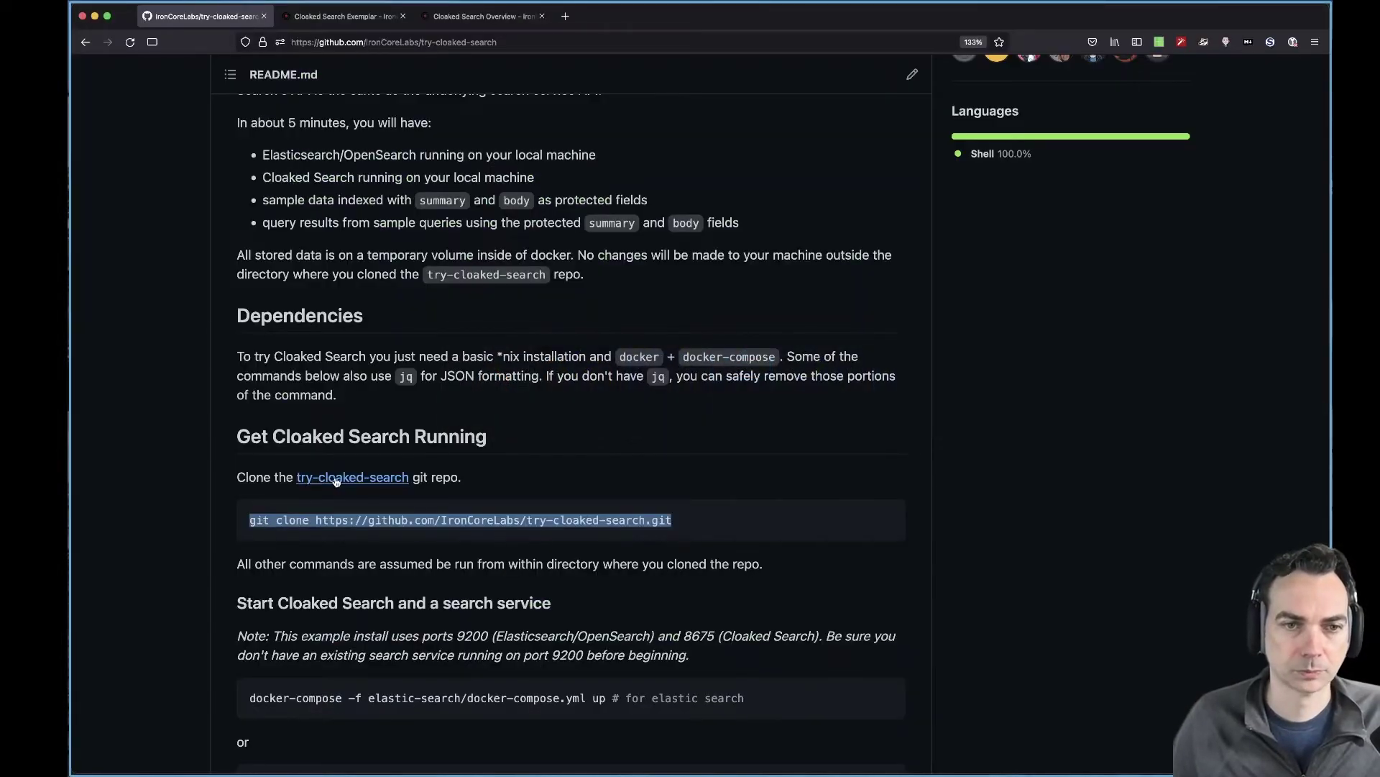
Copy the elastic-search docker-compose startup command and read ahead through the indexing steps.
{"action": "scroll", "coordinate": [336, 482], "scroll_direction": "down", "scroll_amount": 5}
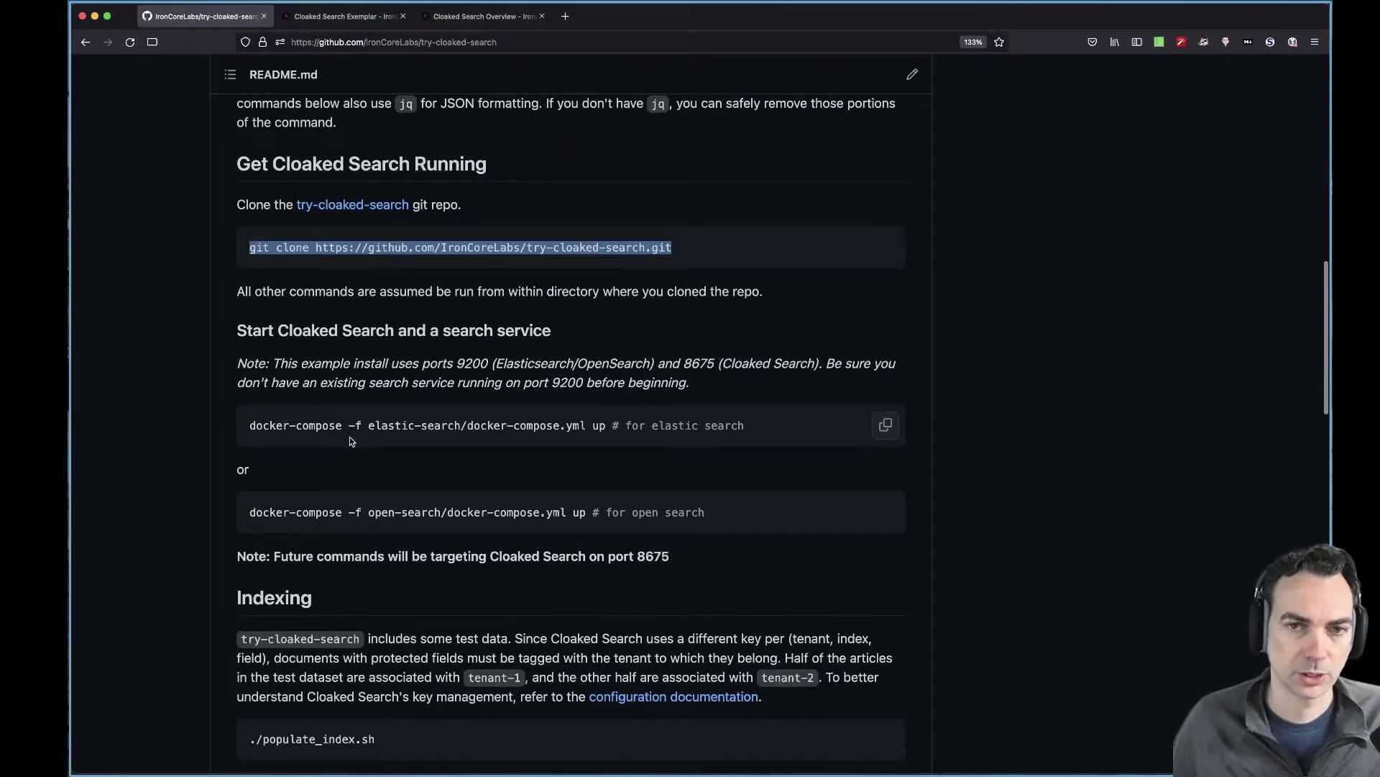
{"action": "left_click", "coordinate": [885, 424]}
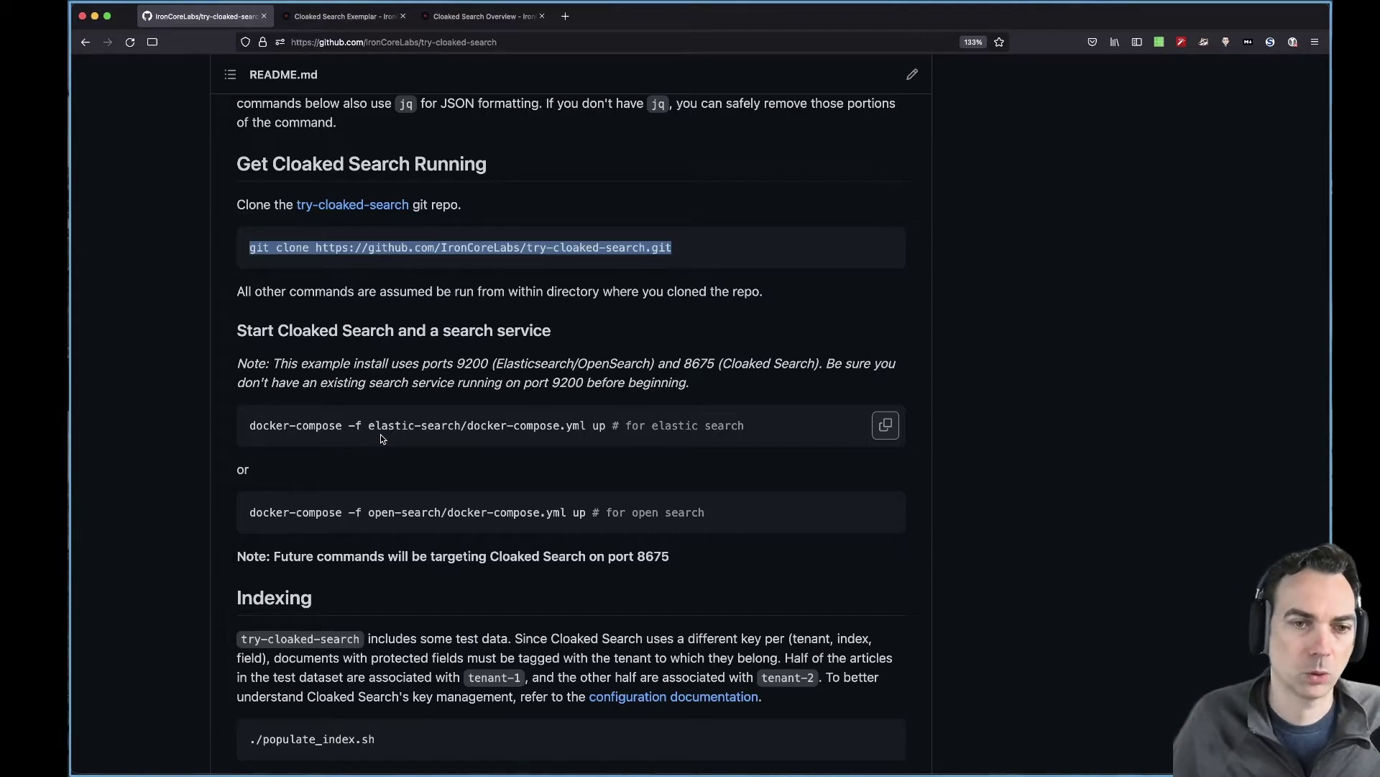
{"action": "scroll", "coordinate": [381, 439], "scroll_direction": "down", "scroll_amount": 3}
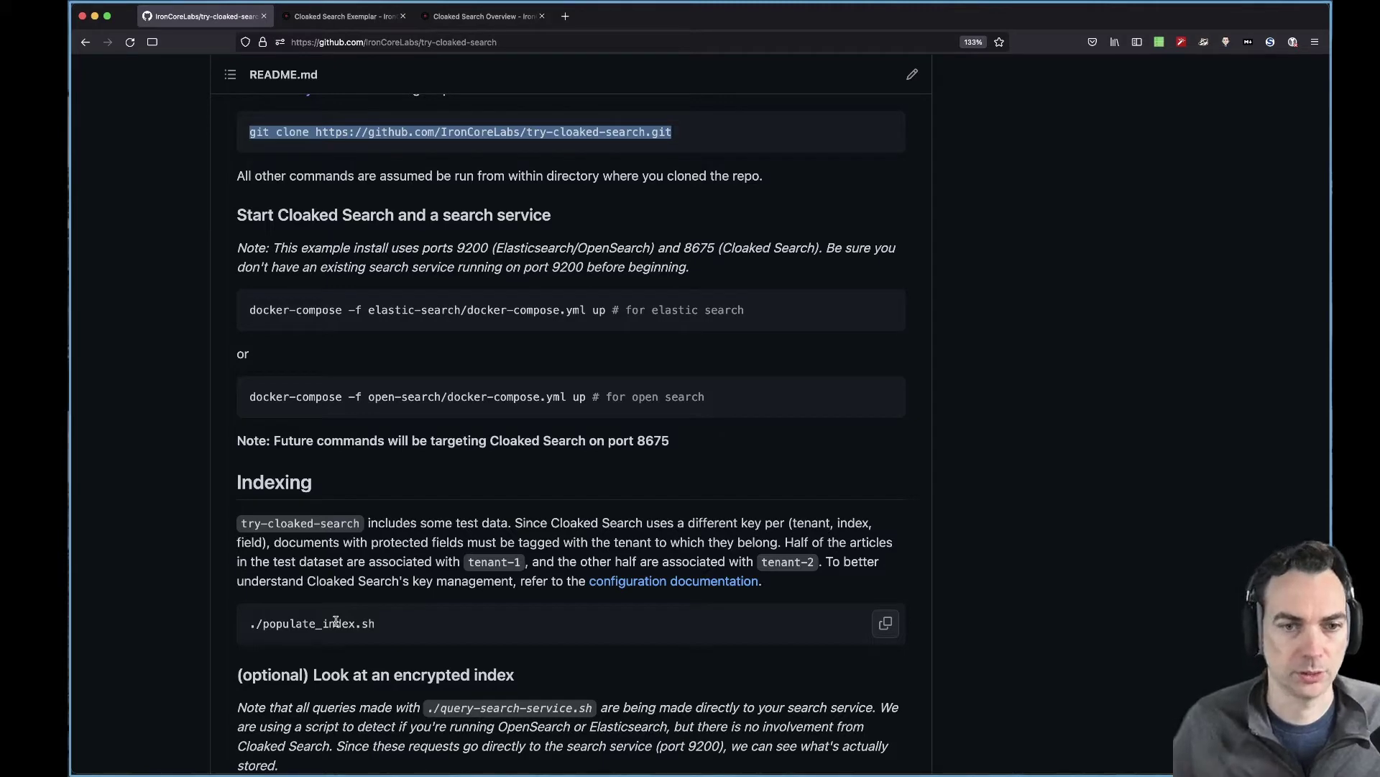
{"action": "scroll", "coordinate": [336, 620], "scroll_direction": "down", "scroll_amount": 5}
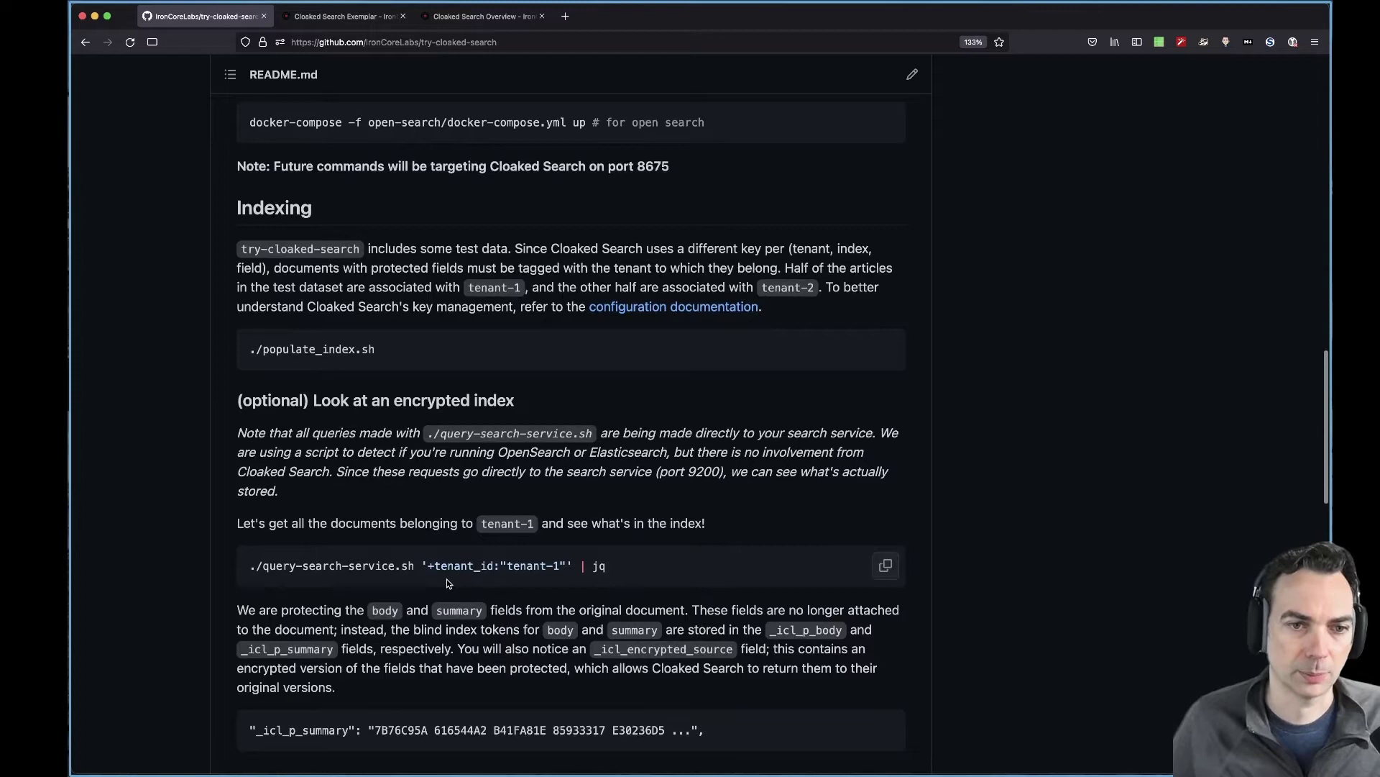
{"action": "scroll", "coordinate": [447, 580], "scroll_direction": "down", "scroll_amount": 1}
{"action": "scroll", "coordinate": [446, 580], "scroll_direction": "down", "scroll_amount": 3}
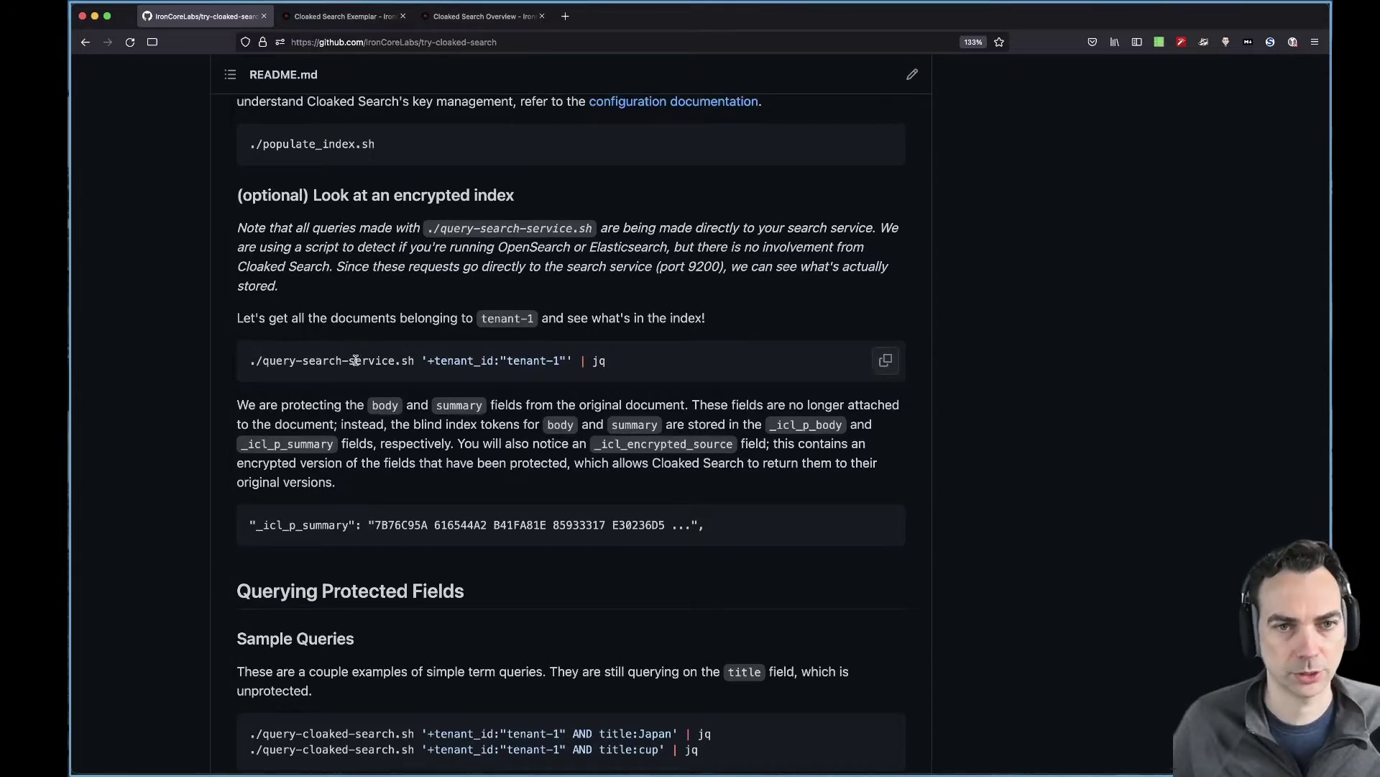
Run the pasted docker-compose command, then launch Docker Desktop via Spotlight when it fails.
{"action": "key", "text": "super+Tab"}
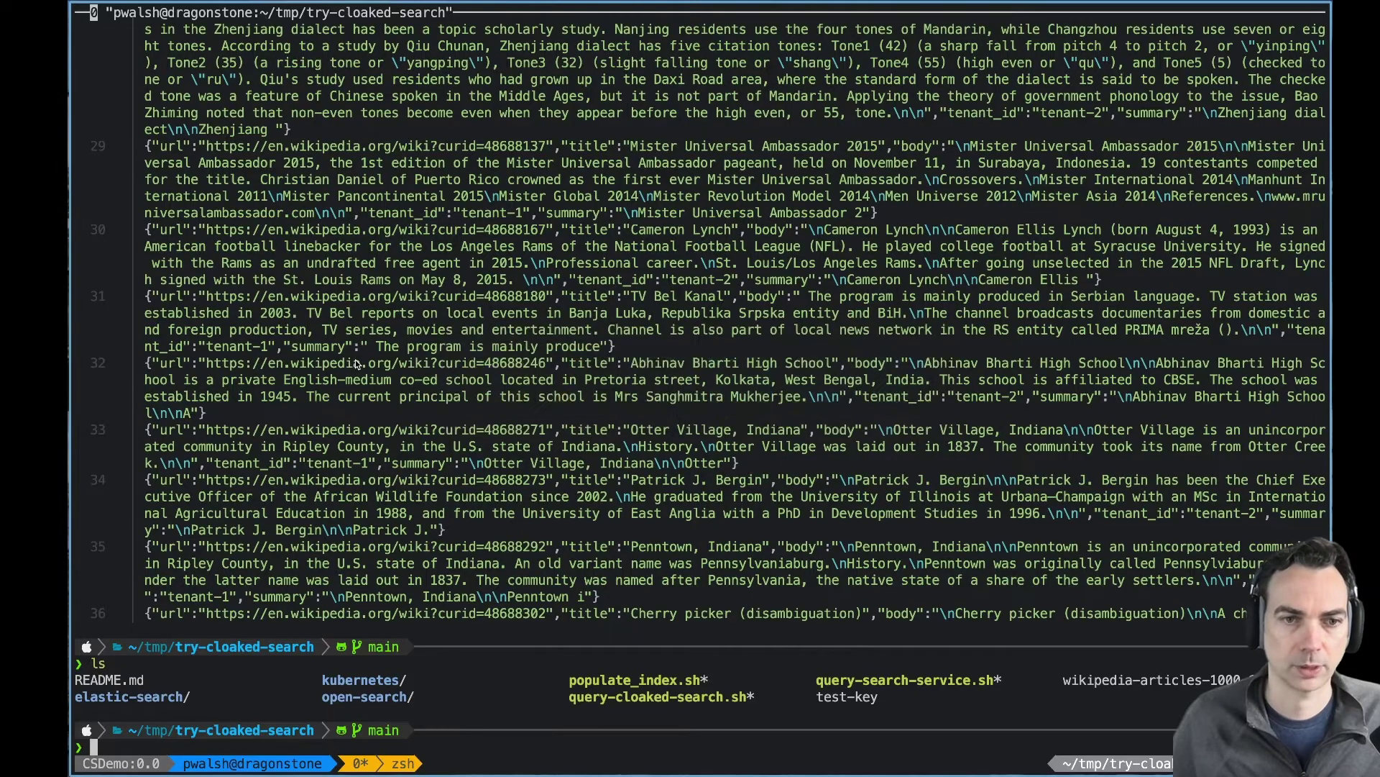
{"action": "key", "text": "super+v"}
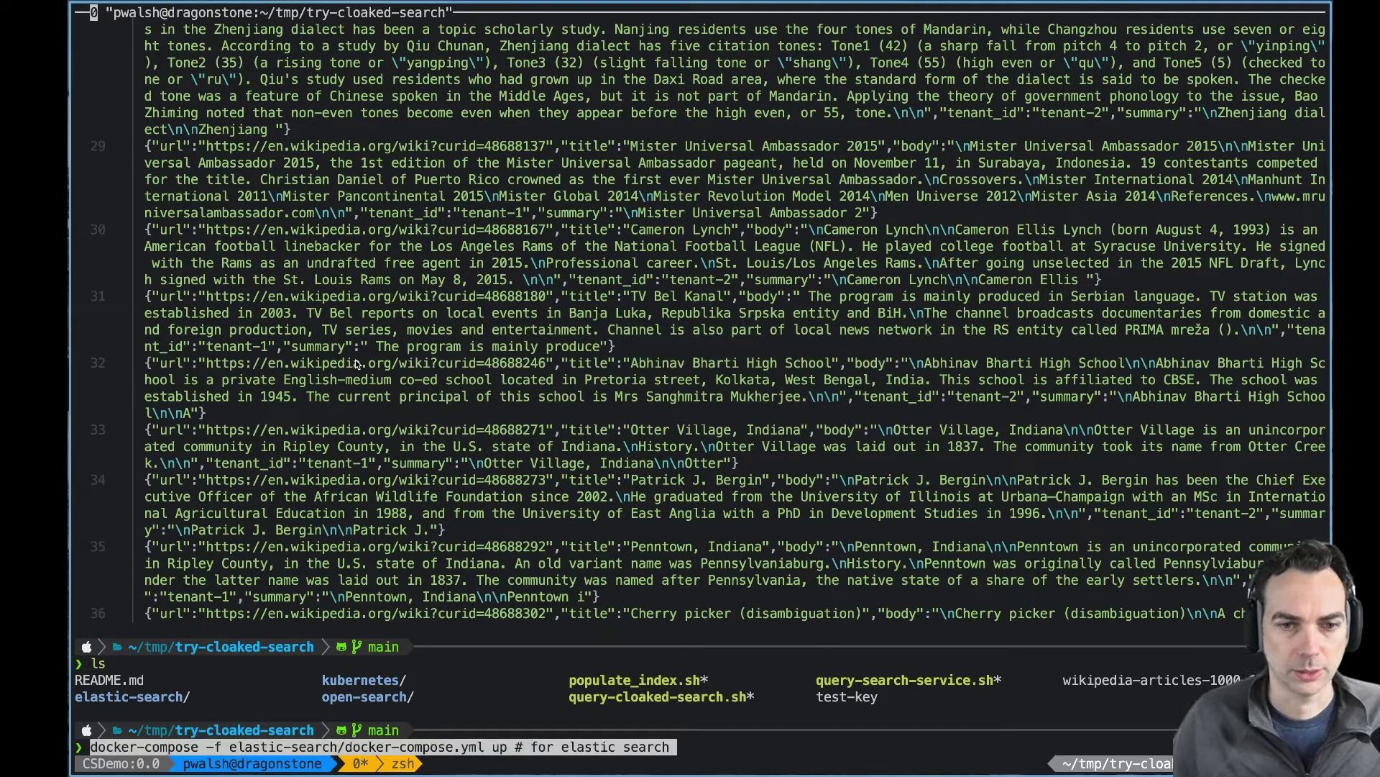
{"action": "key", "text": "Return"}
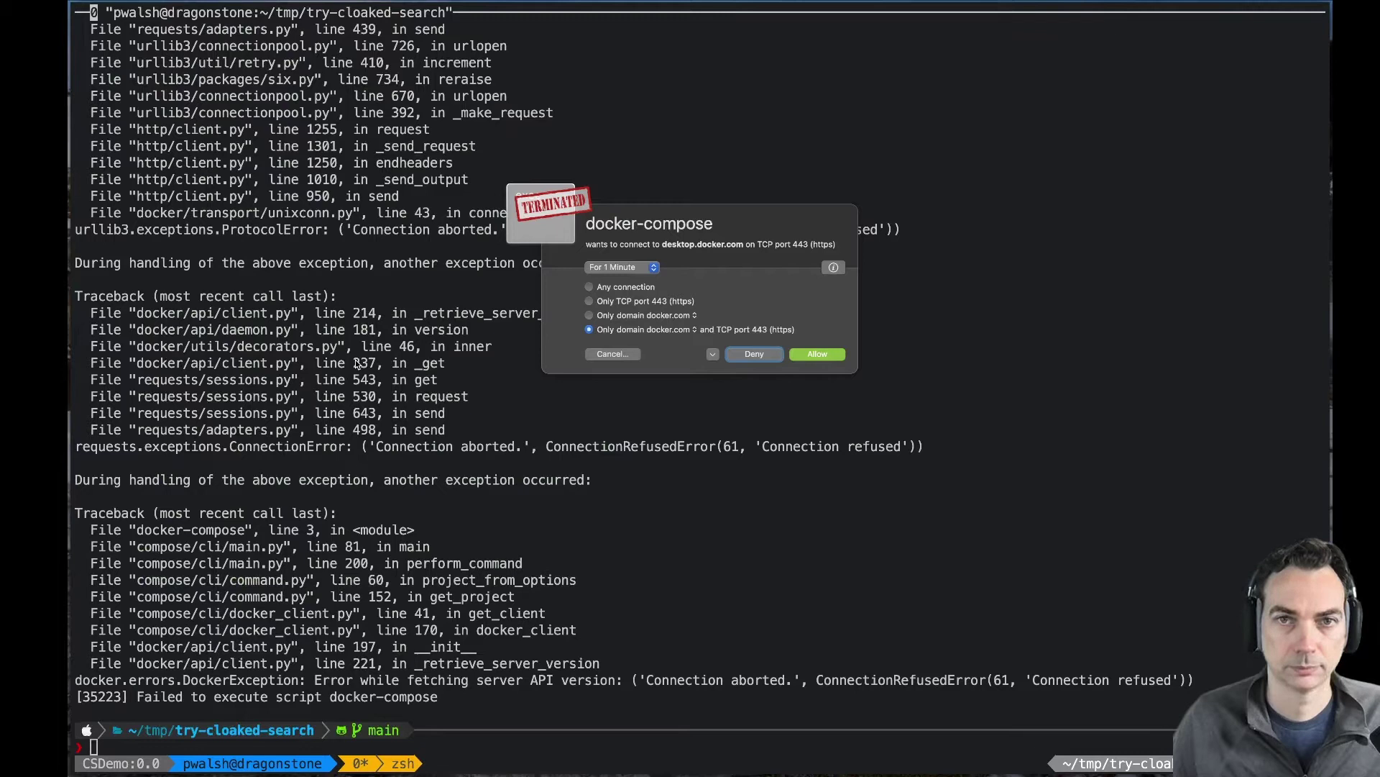
{"action": "key", "text": "super+space"}
{"action": "type", "text": "docker"}
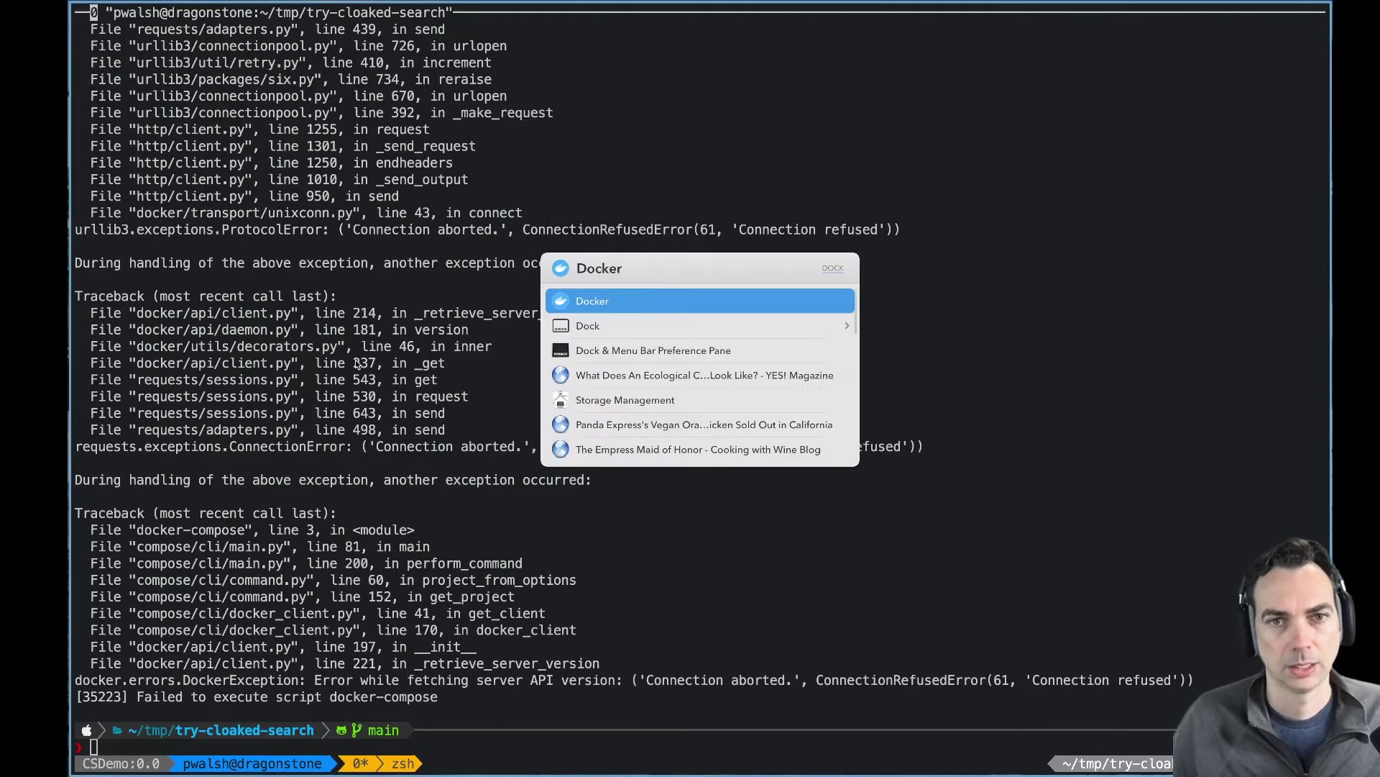
{"action": "key", "text": "Return"}
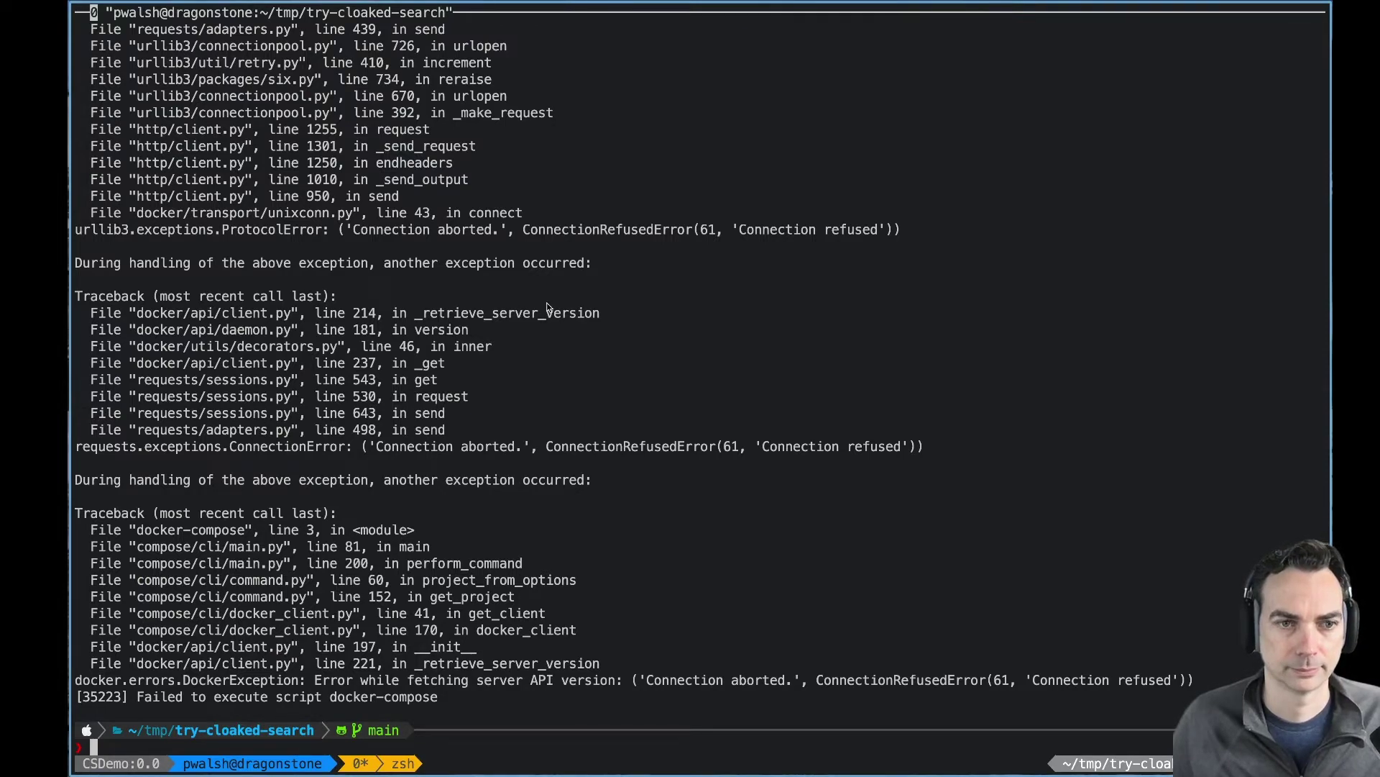
Close Docker Desktop's window, retry docker-compose, clear the screen and recall the command.
{"action": "key", "text": "Up"}
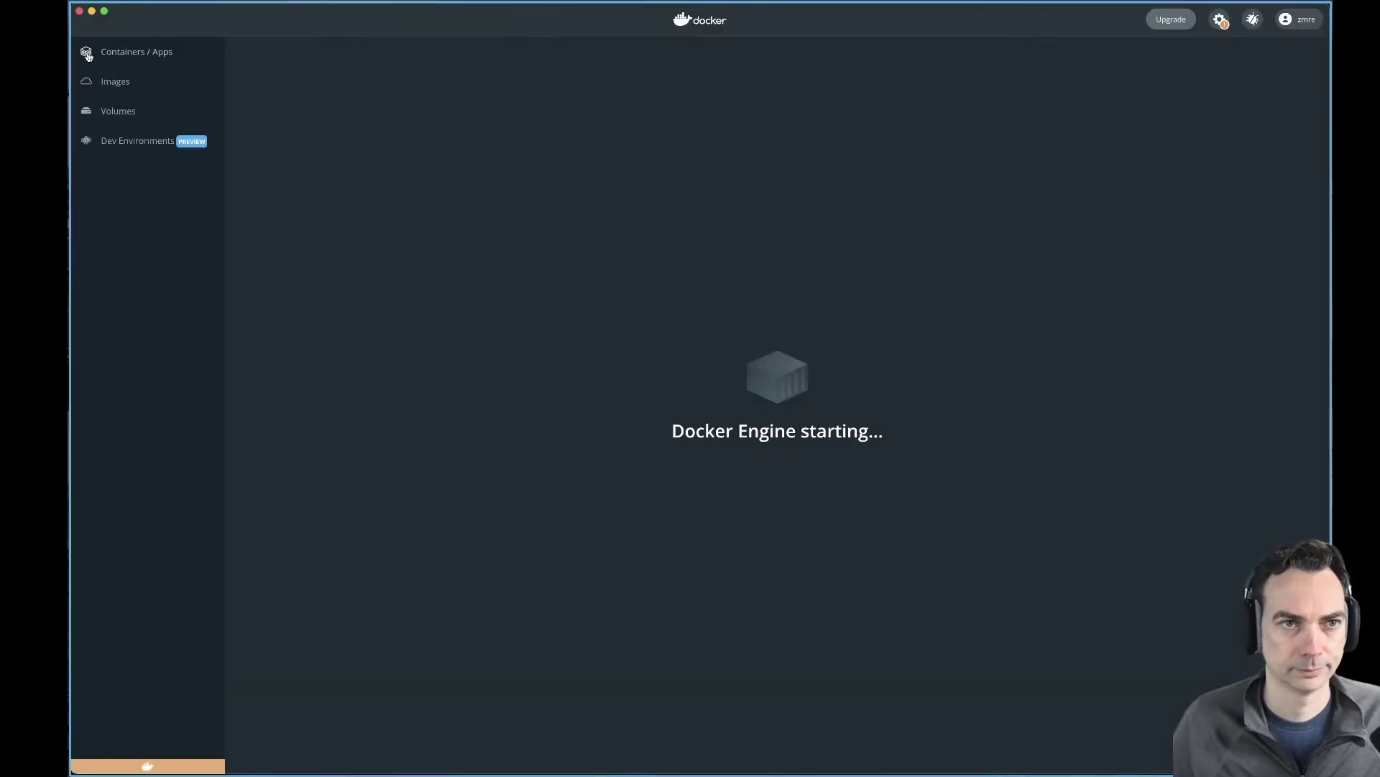
{"action": "left_click", "coordinate": [79, 11]}
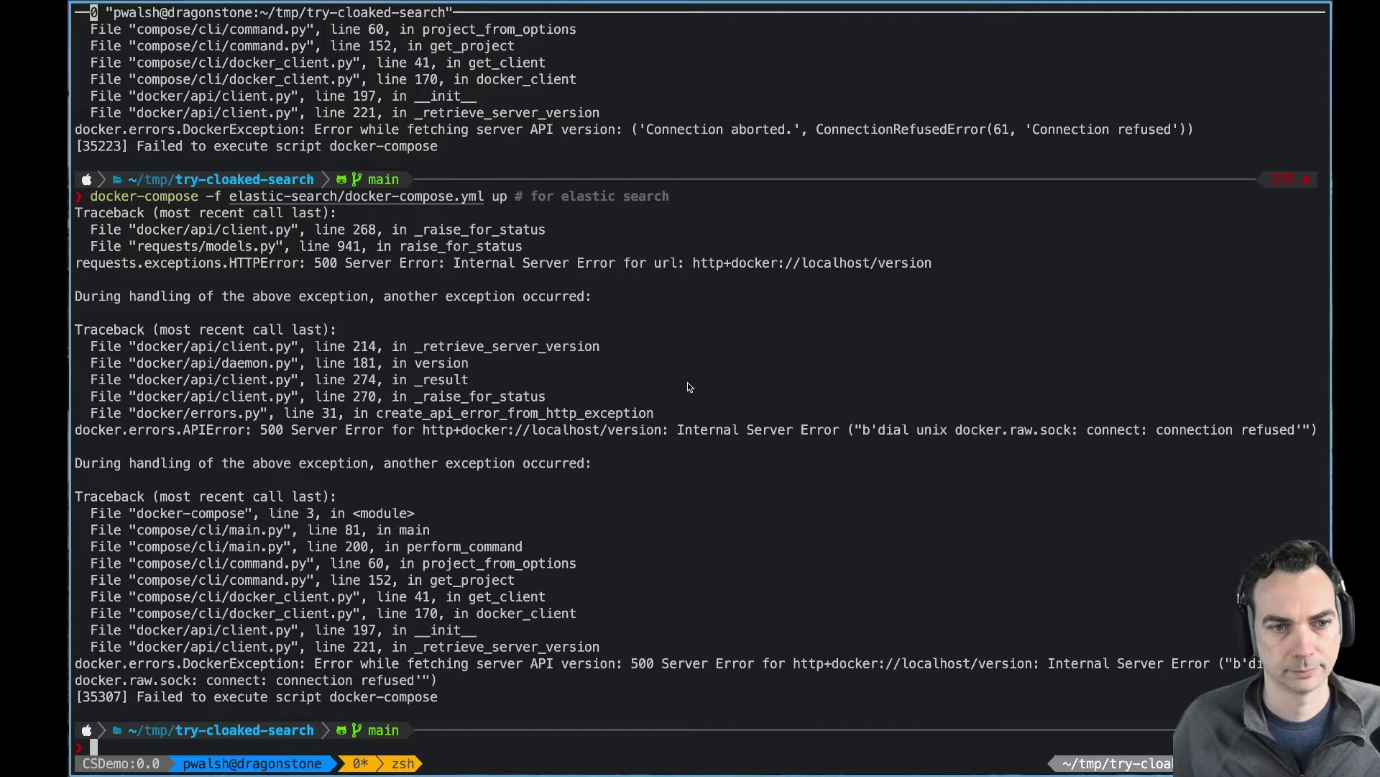
{"action": "key", "text": "Up"}
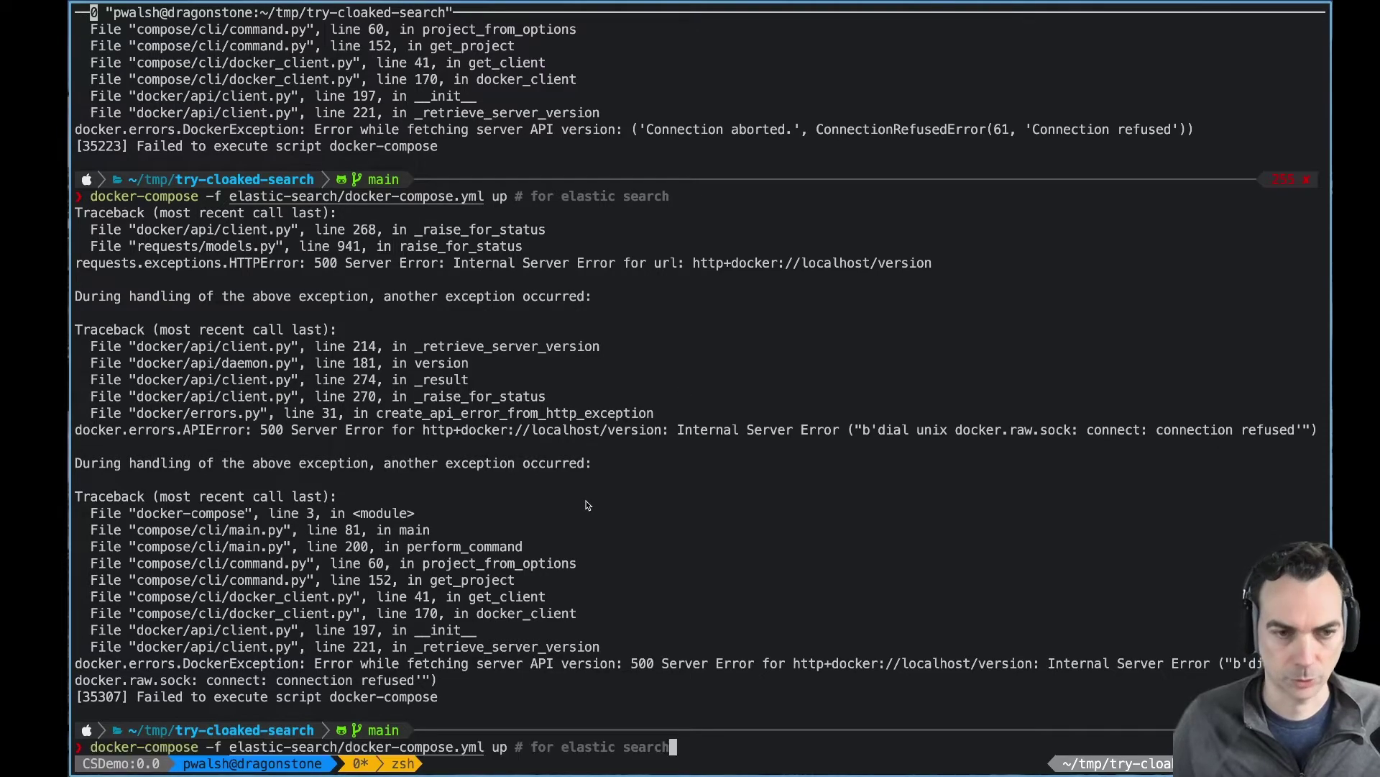
{"action": "key", "text": "Return"}
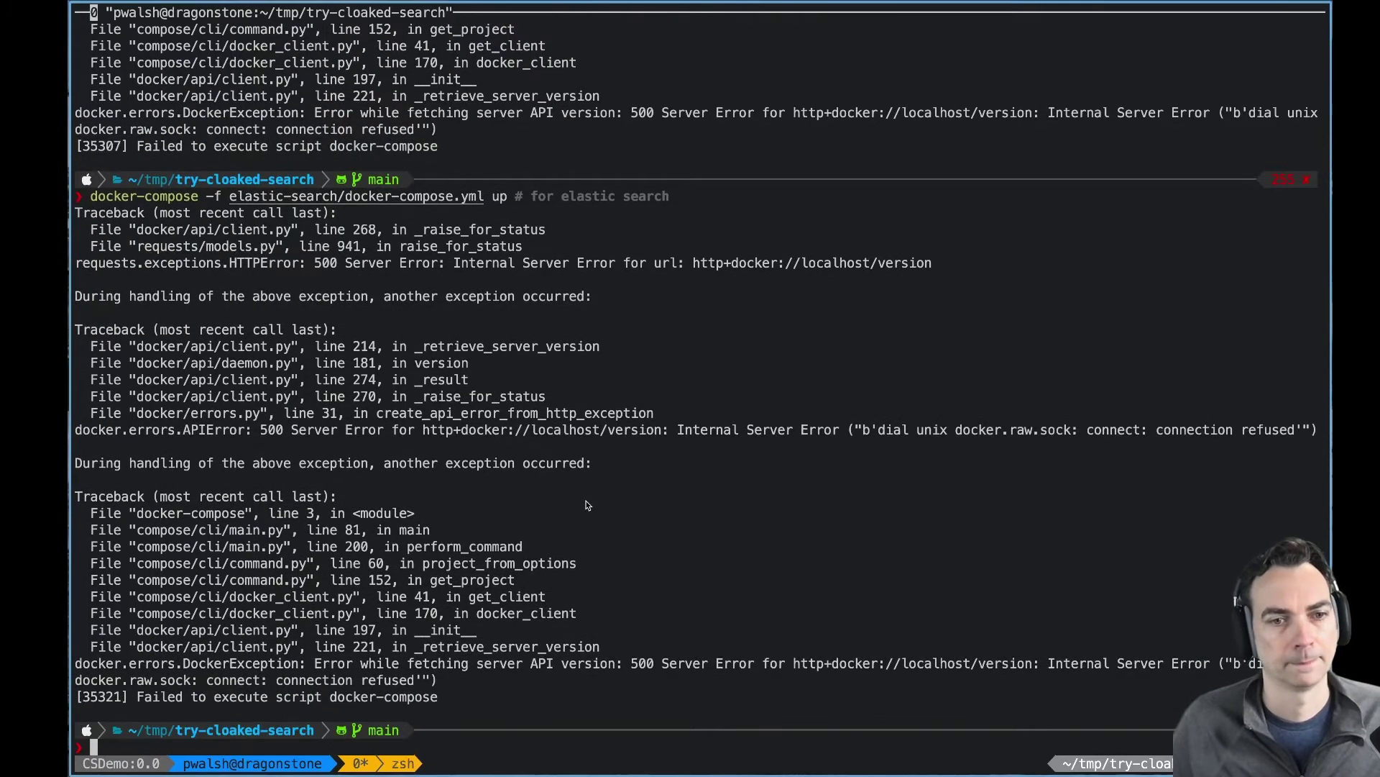
{"action": "type", "text": "cle"}
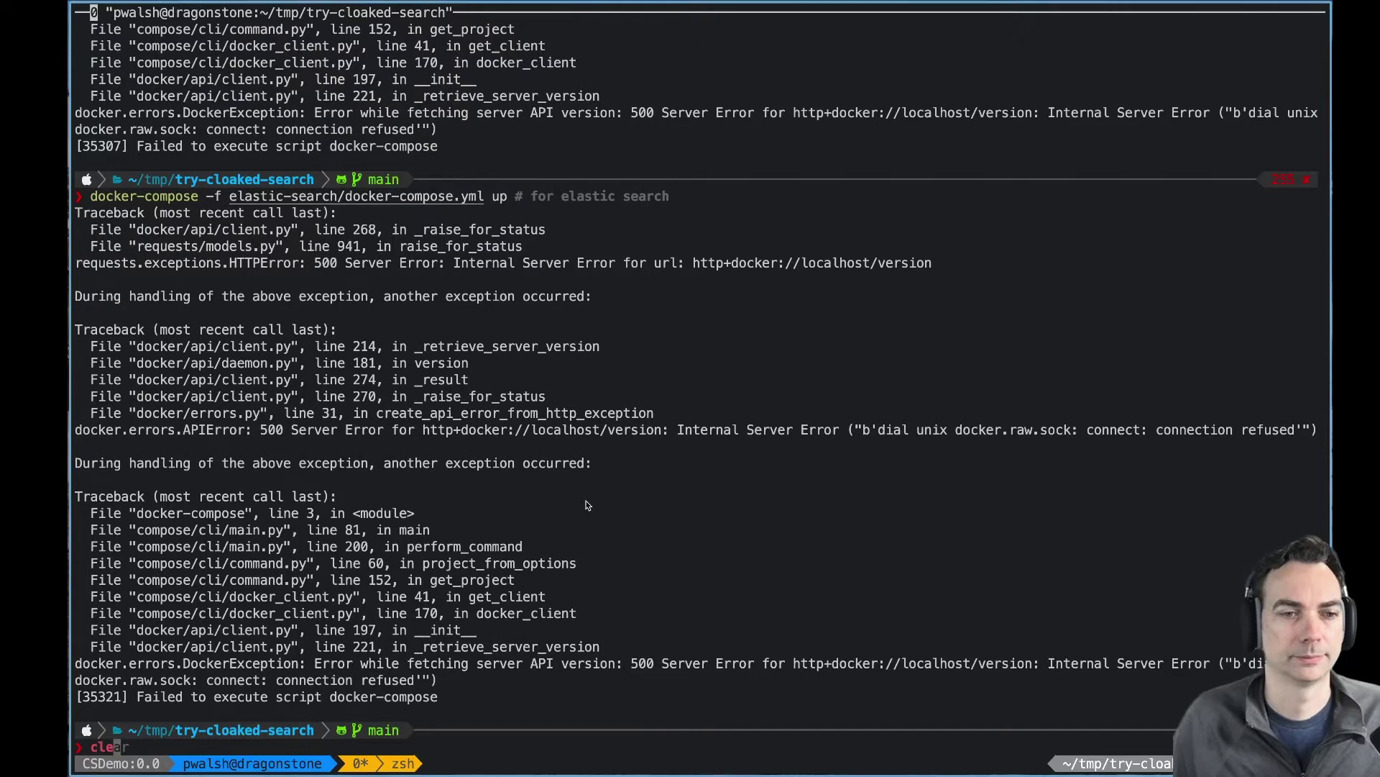
{"action": "type", "text": "ar"}
{"action": "key", "text": "Return"}
{"action": "key", "text": "Up"}
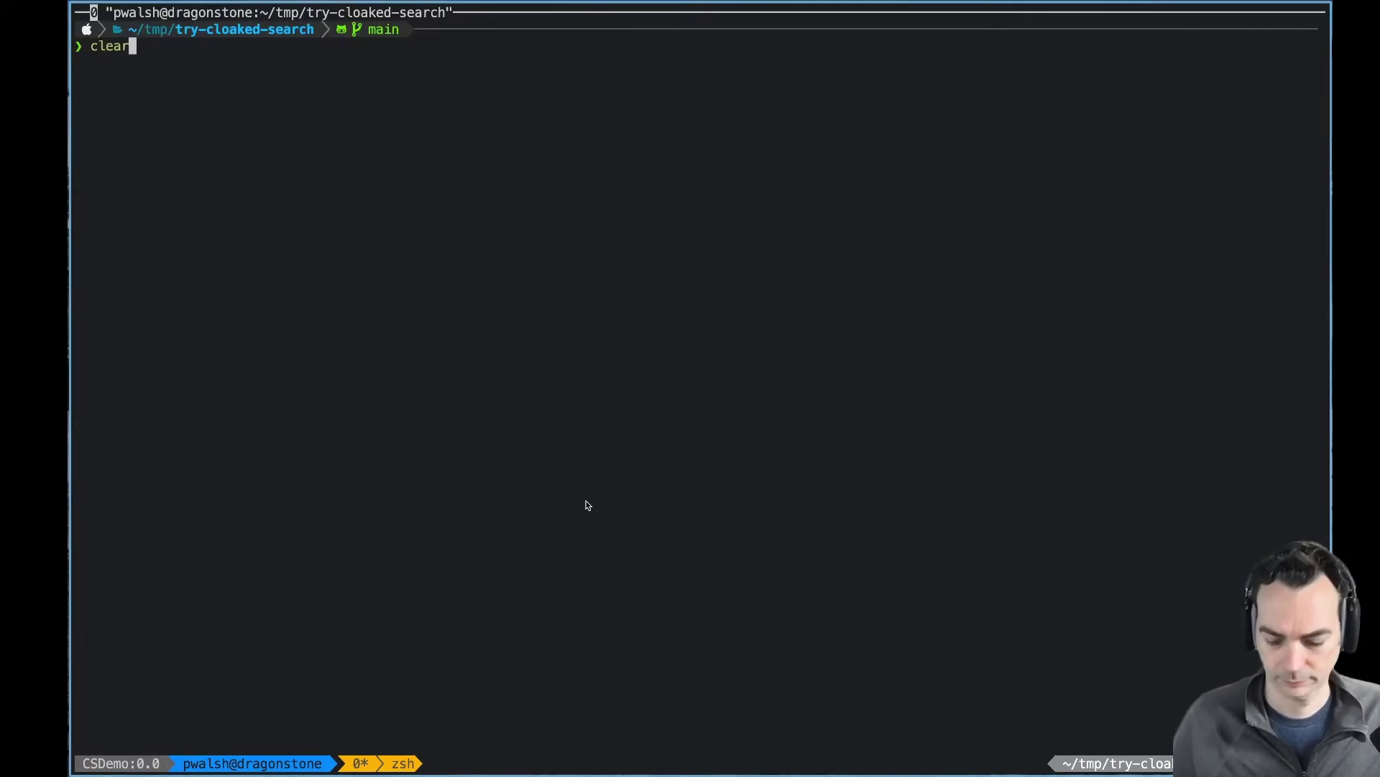
{"action": "key", "text": "Up"}
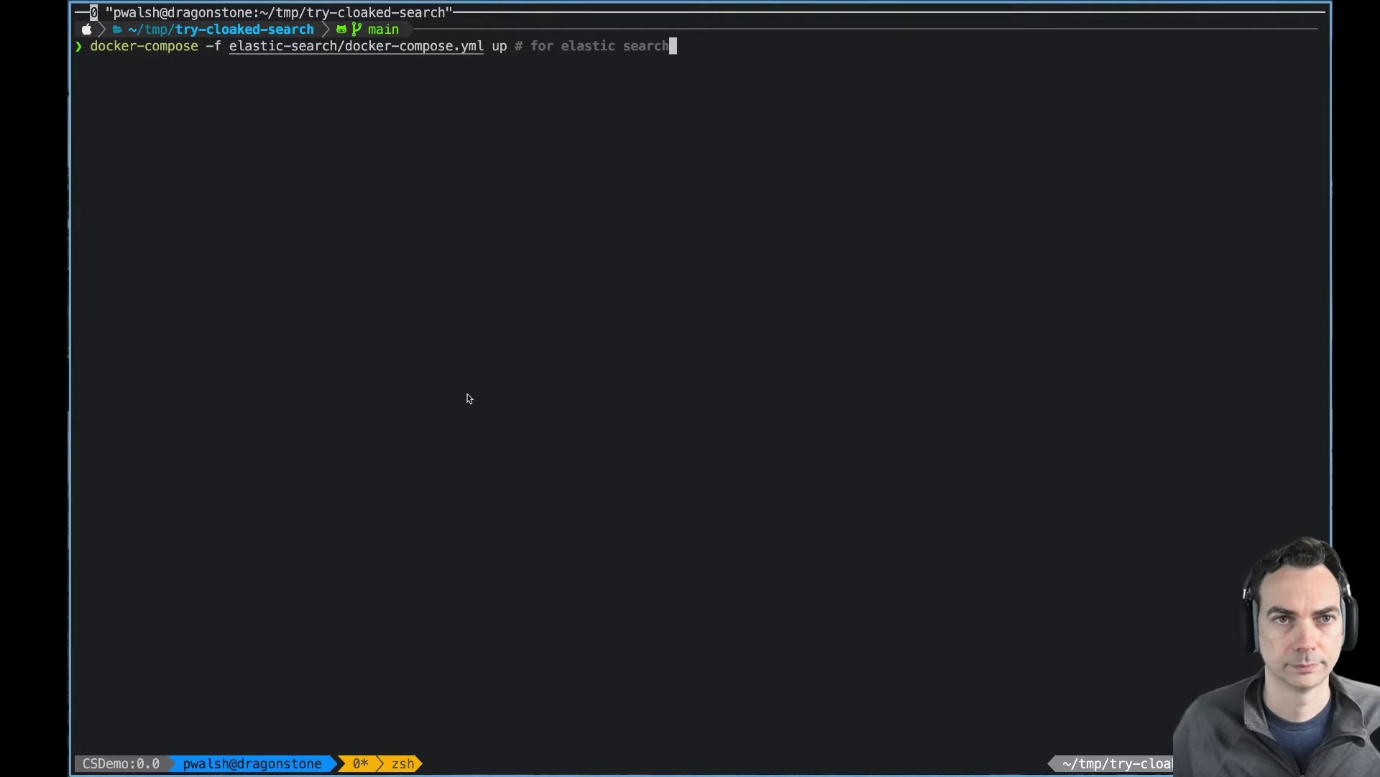
Start Elasticsearch with docker-compose and split the tmux window into a second shell pane.
{"action": "key", "text": "Return"}
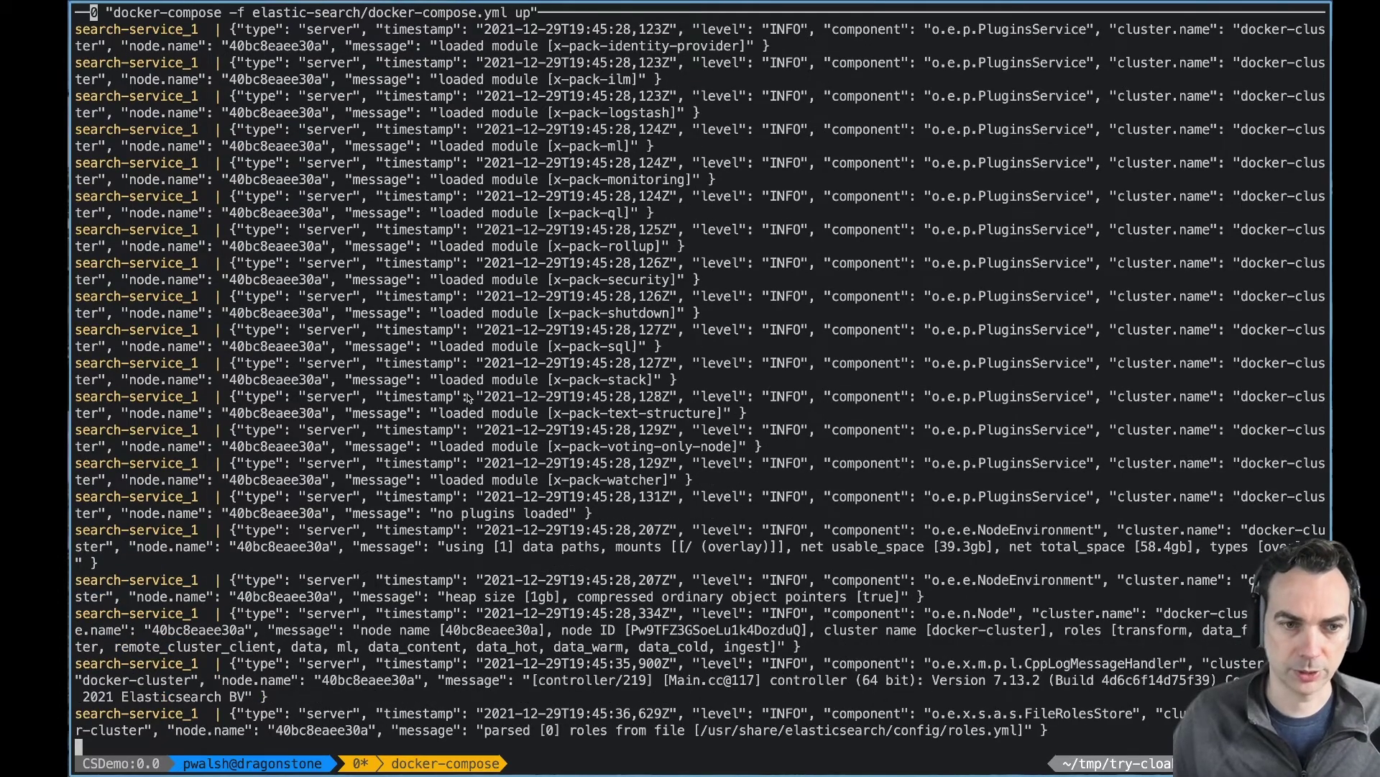
{"action": "key", "text": "ctrl+b"}
{"action": "key", "text": "quotedbl"}
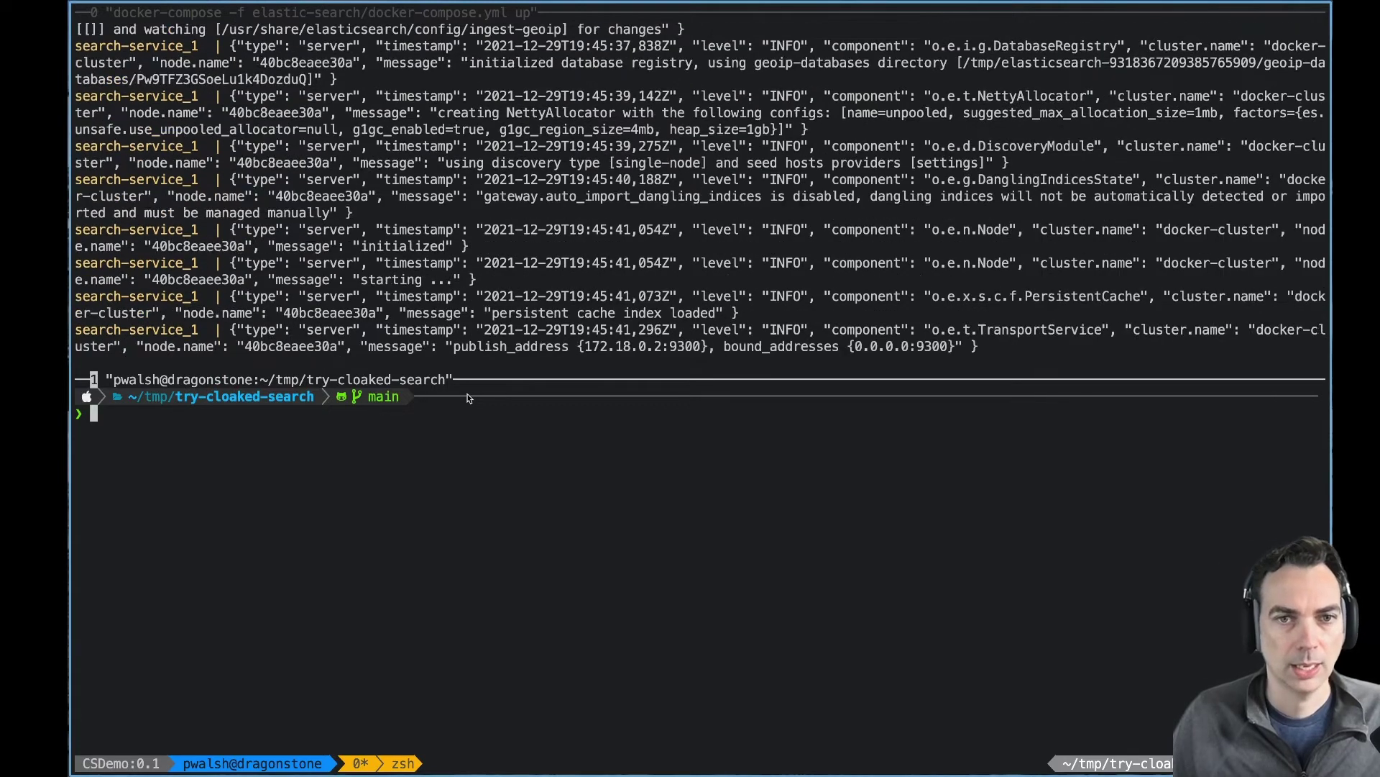
List the repo files in the new pane and run ./populate_index.sh.
{"action": "type", "text": "ls"}
{"action": "key", "text": "Return"}
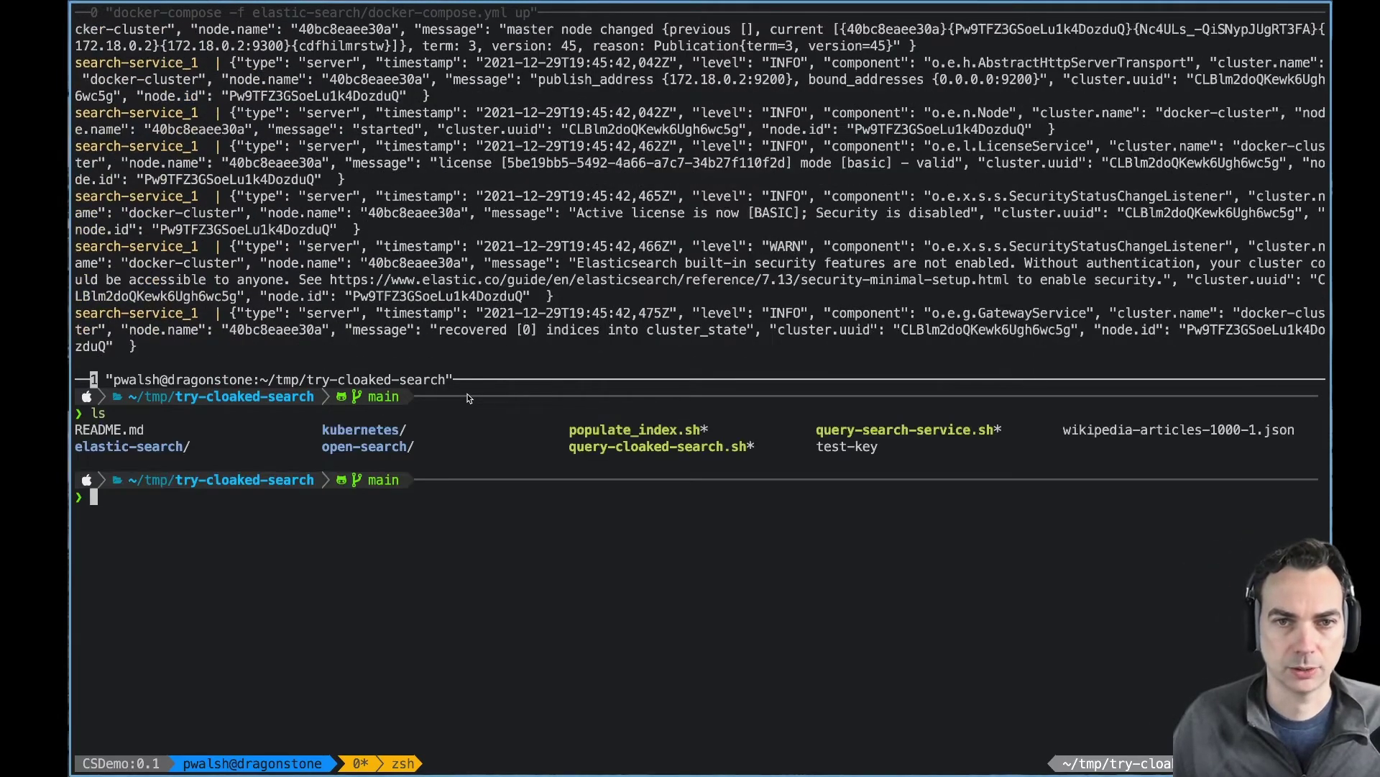
{"action": "type", "text": "./populate_index.sh"}
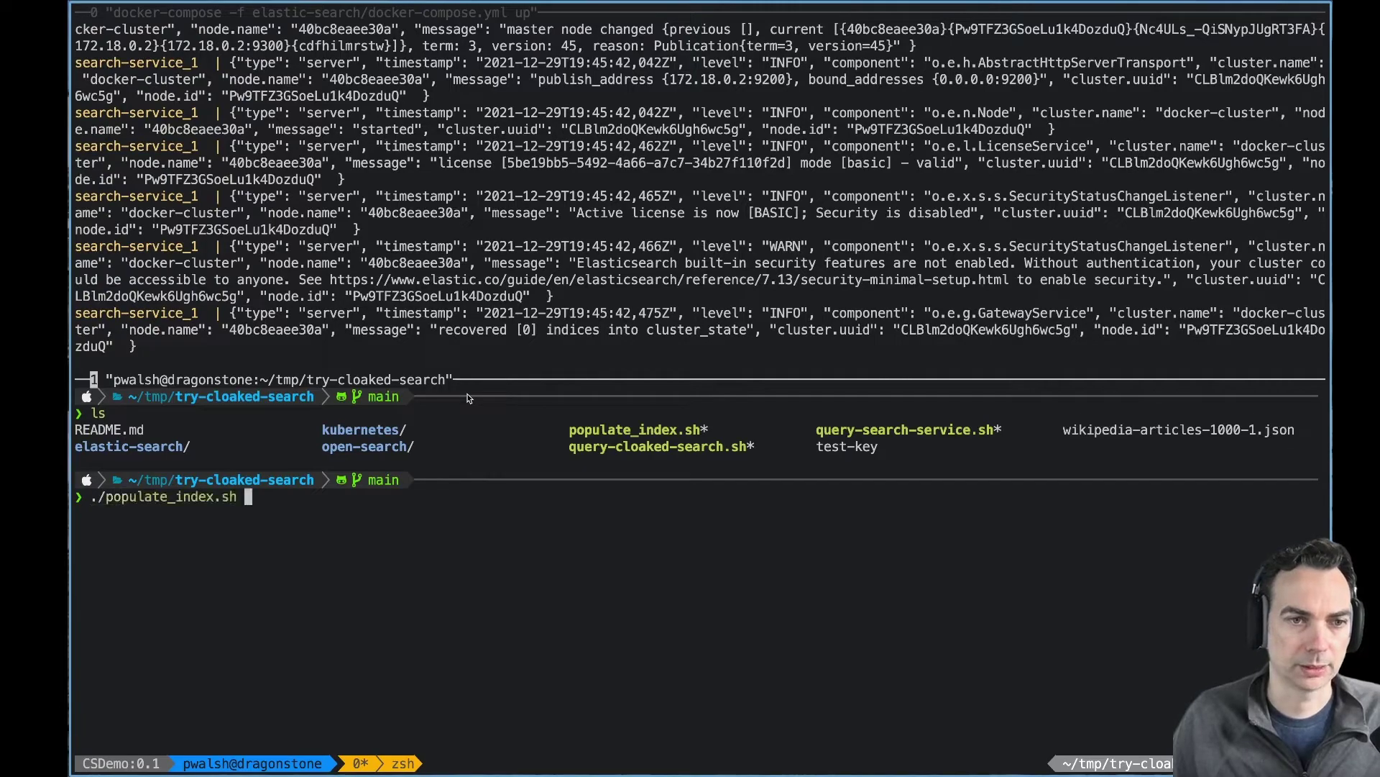
{"action": "key", "text": "Return"}
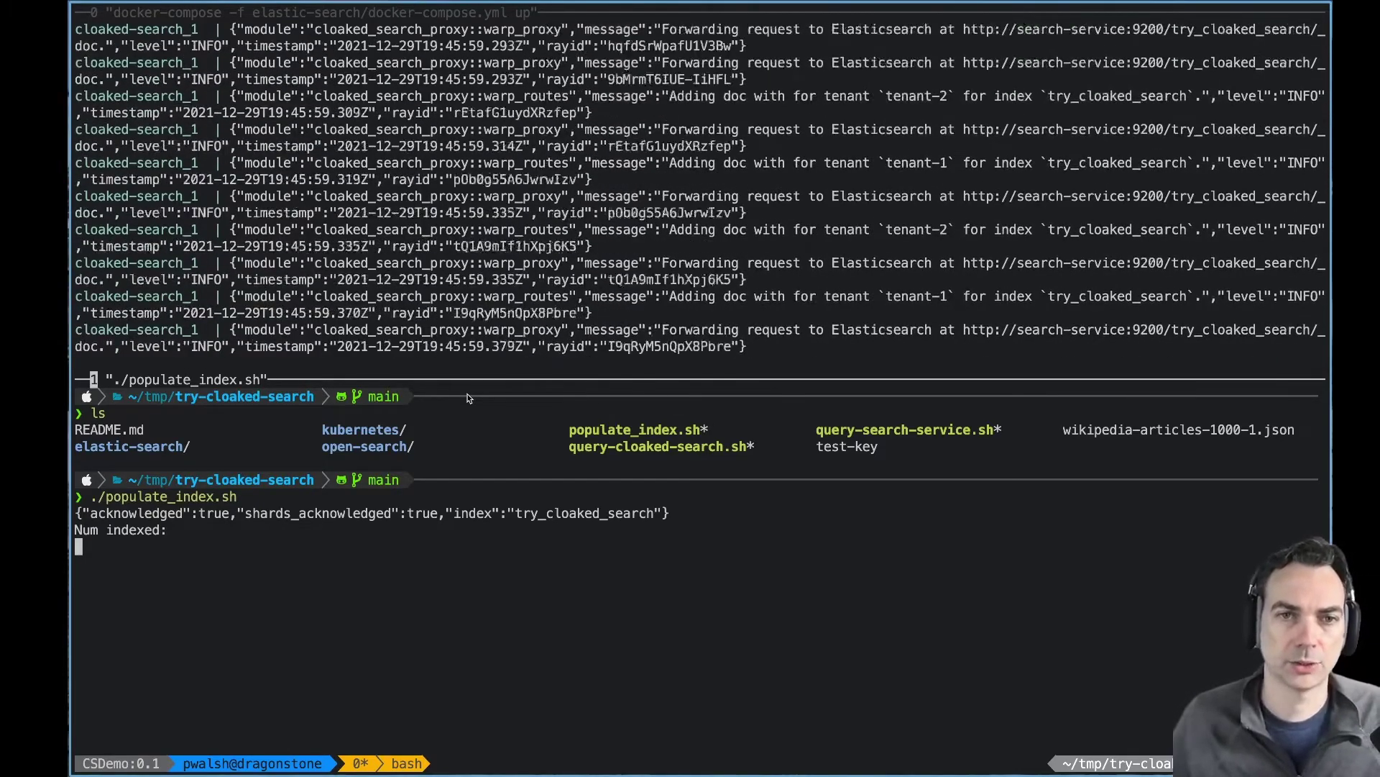
Scroll back through the indexing log until it reports 1000 documents indexed into try_cloaked_search.
{"action": "scroll", "coordinate": [389, 283], "scroll_direction": "up", "scroll_amount": 3}
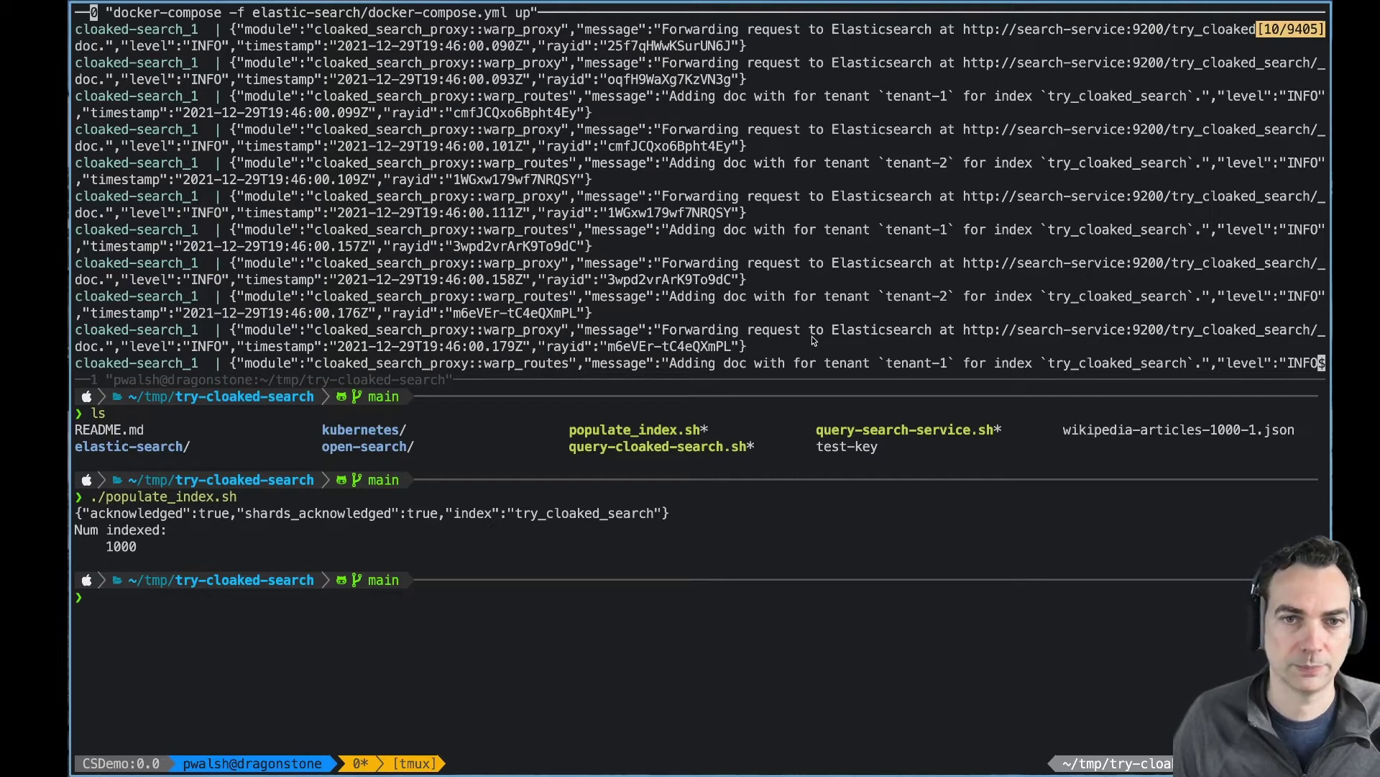
Exit the log pane's copy mode and focus the lower shell pane.
{"action": "key", "text": "q"}
{"action": "left_click", "coordinate": [541, 640]}
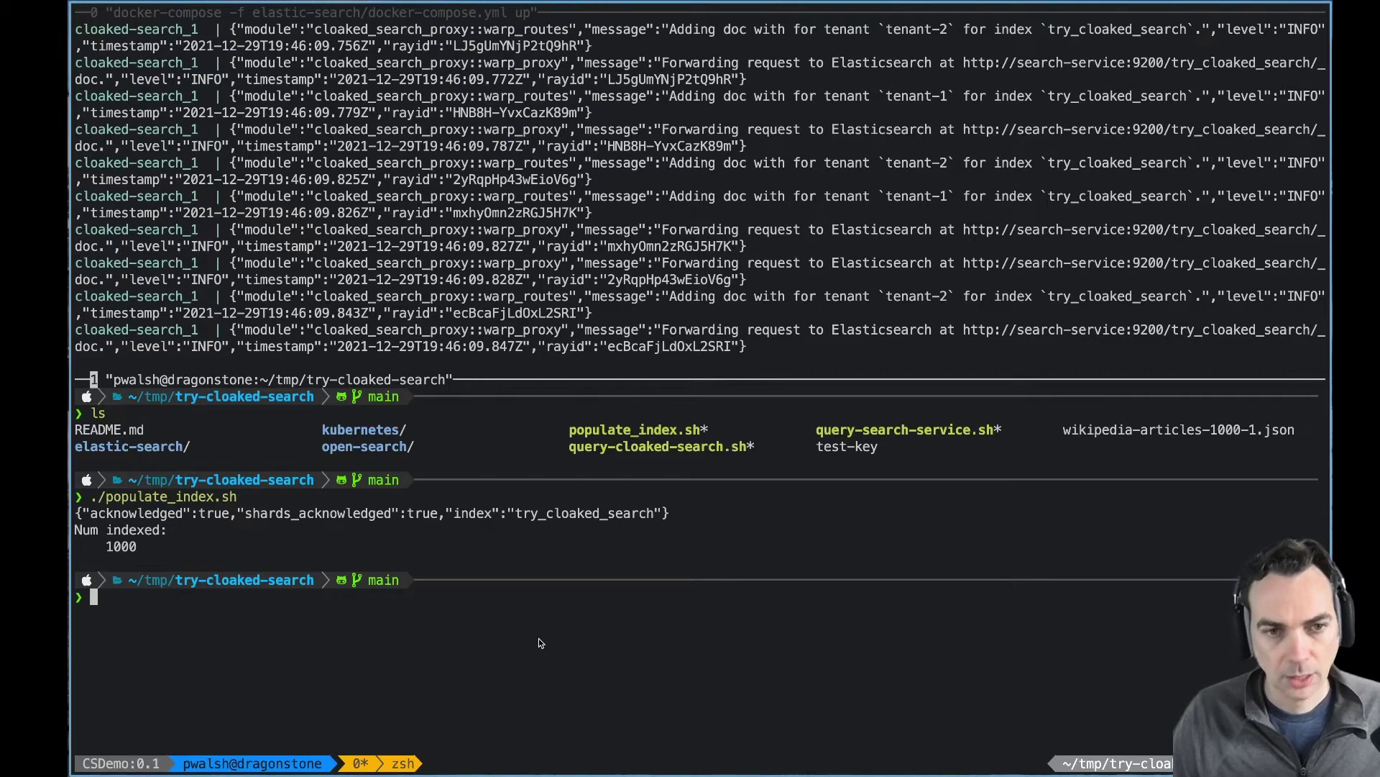
{"action": "key", "text": "super+Tab"}
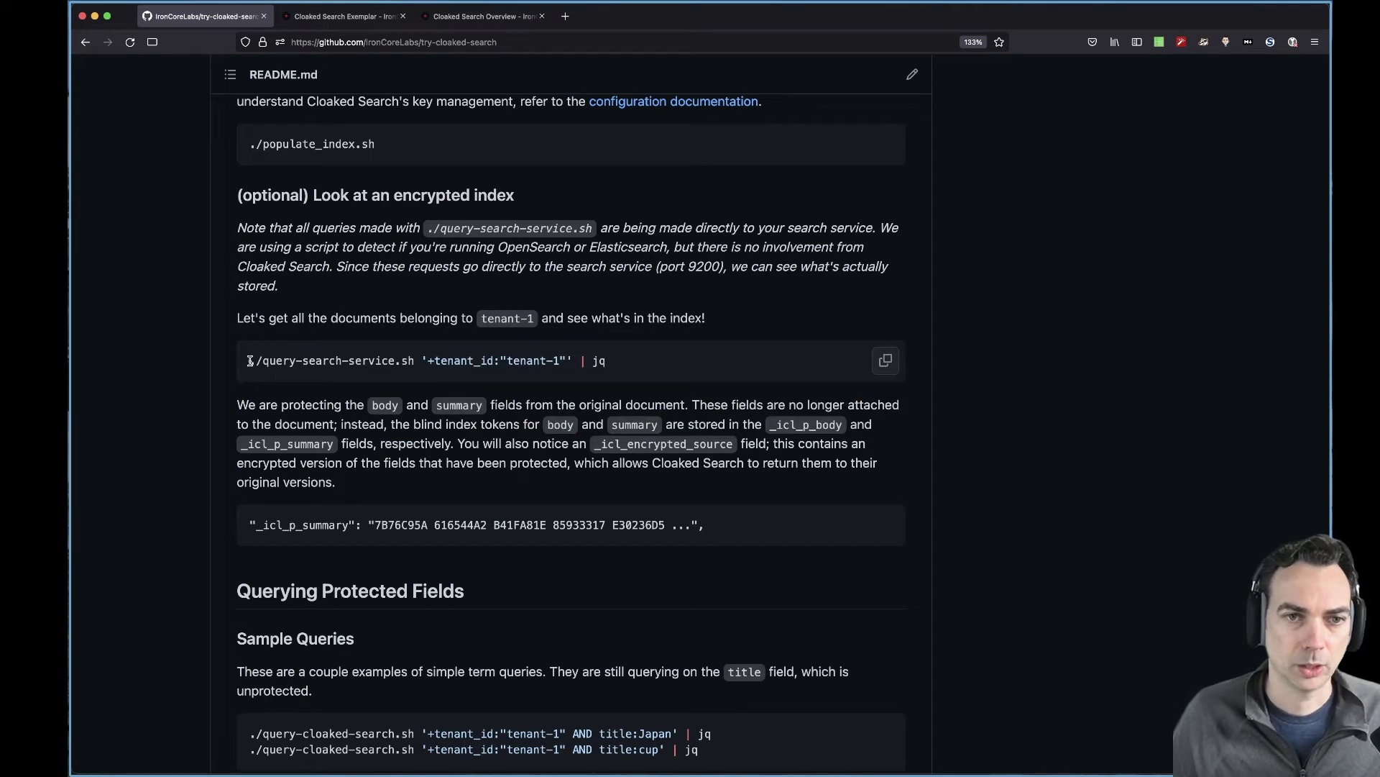
Copy the README's title:Japan query and run it, returning tenant-1's Cheerleading in Japan article.
{"action": "left_click_drag", "start_coordinate": [250, 361], "coordinate": [449, 358]}
{"action": "left_click", "coordinate": [448, 358]}
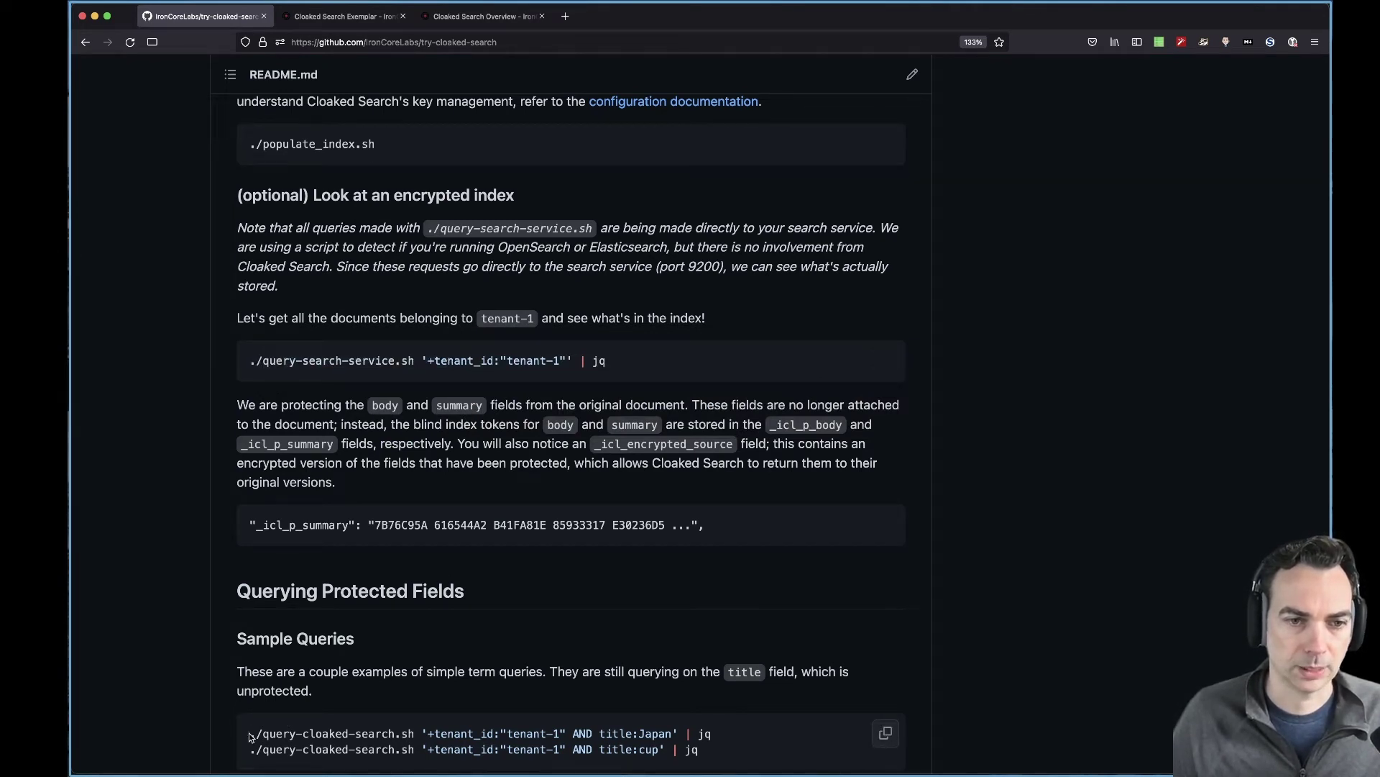
{"action": "triple_click", "coordinate": [831, 731]}
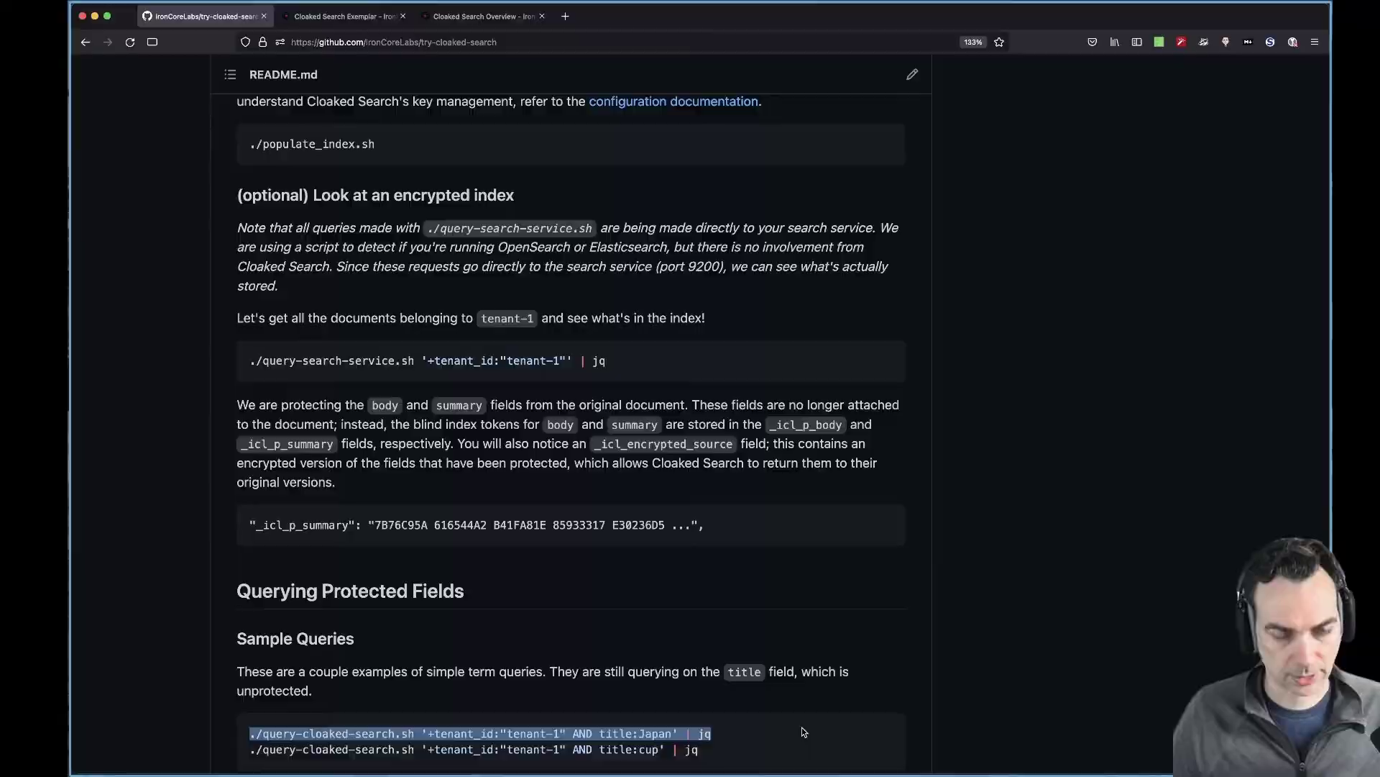
{"action": "key", "text": "super+Tab"}
{"action": "key", "text": "super+v"}
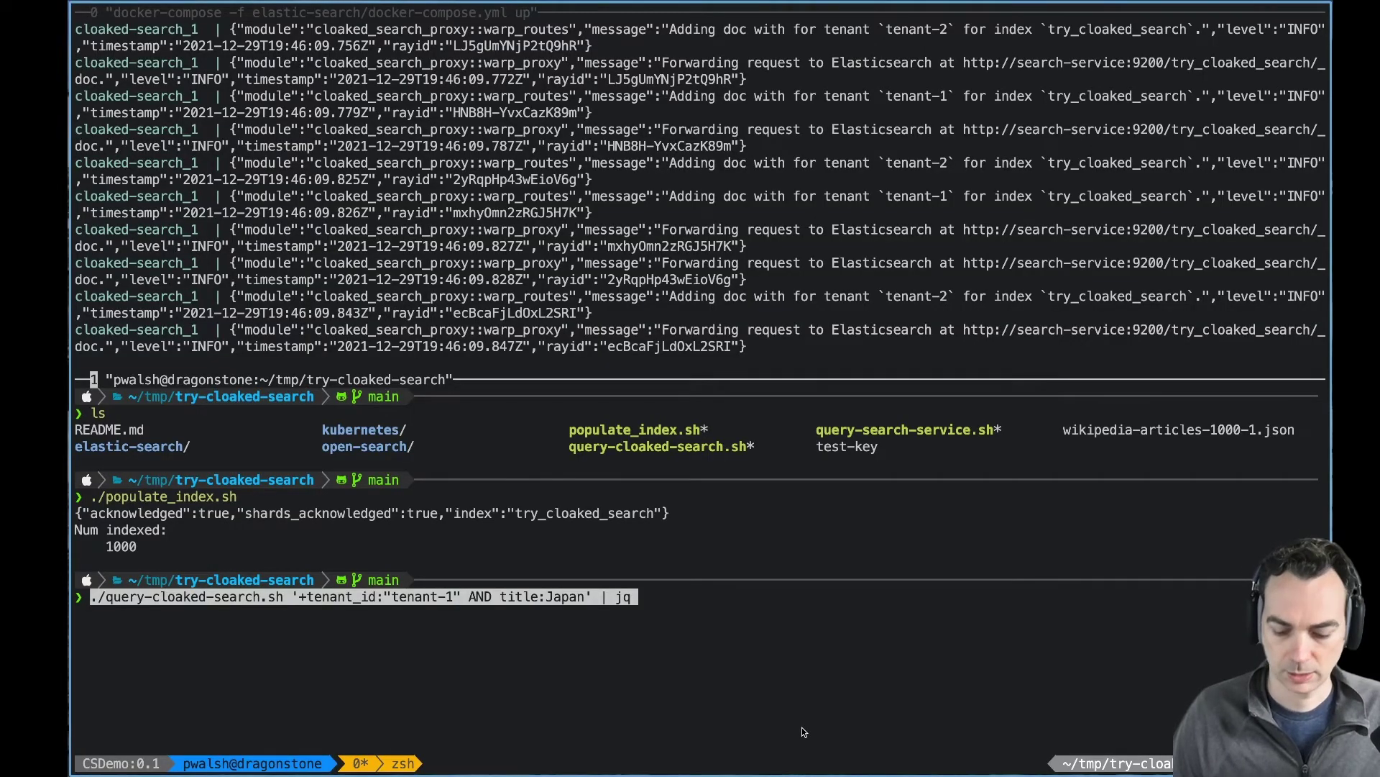
{"action": "key", "text": "Return"}
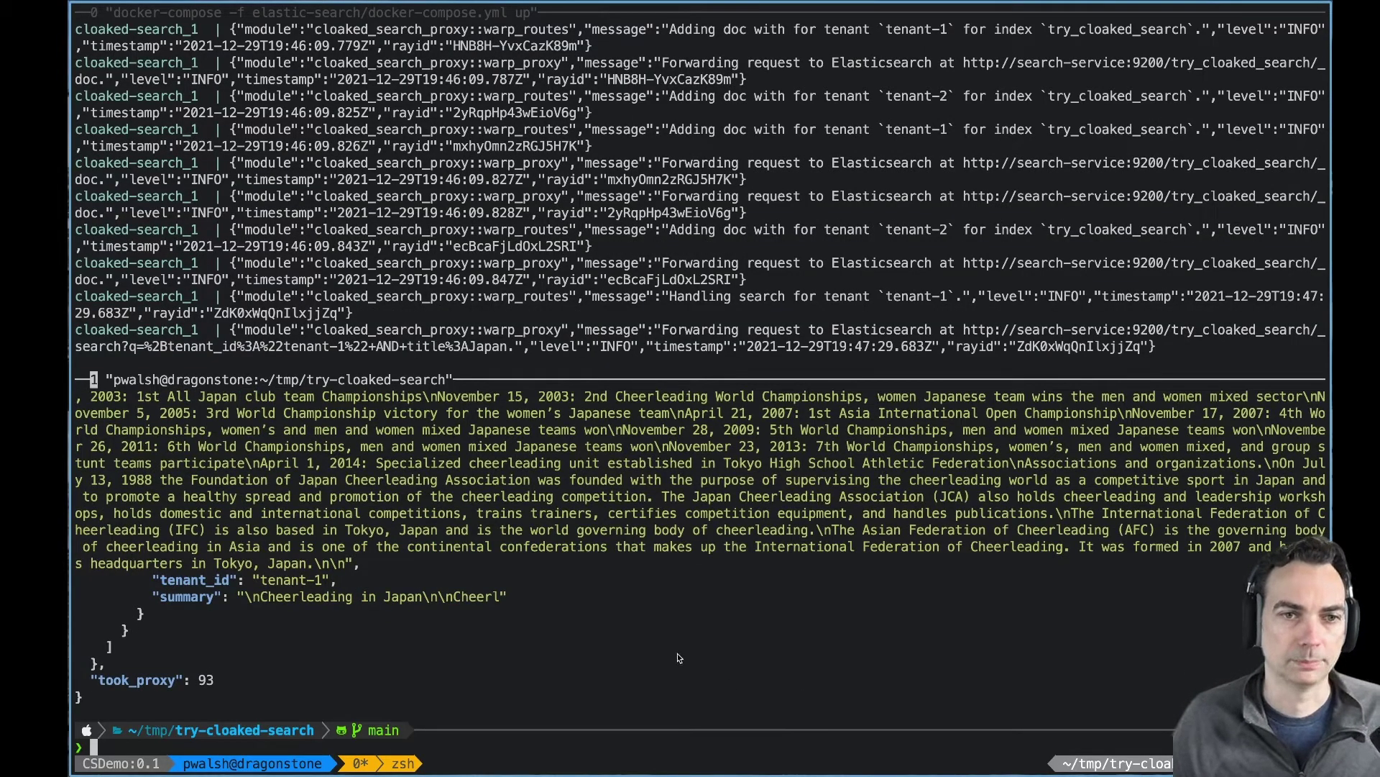
{"action": "scroll", "coordinate": [677, 658], "scroll_direction": "up", "scroll_amount": 4}
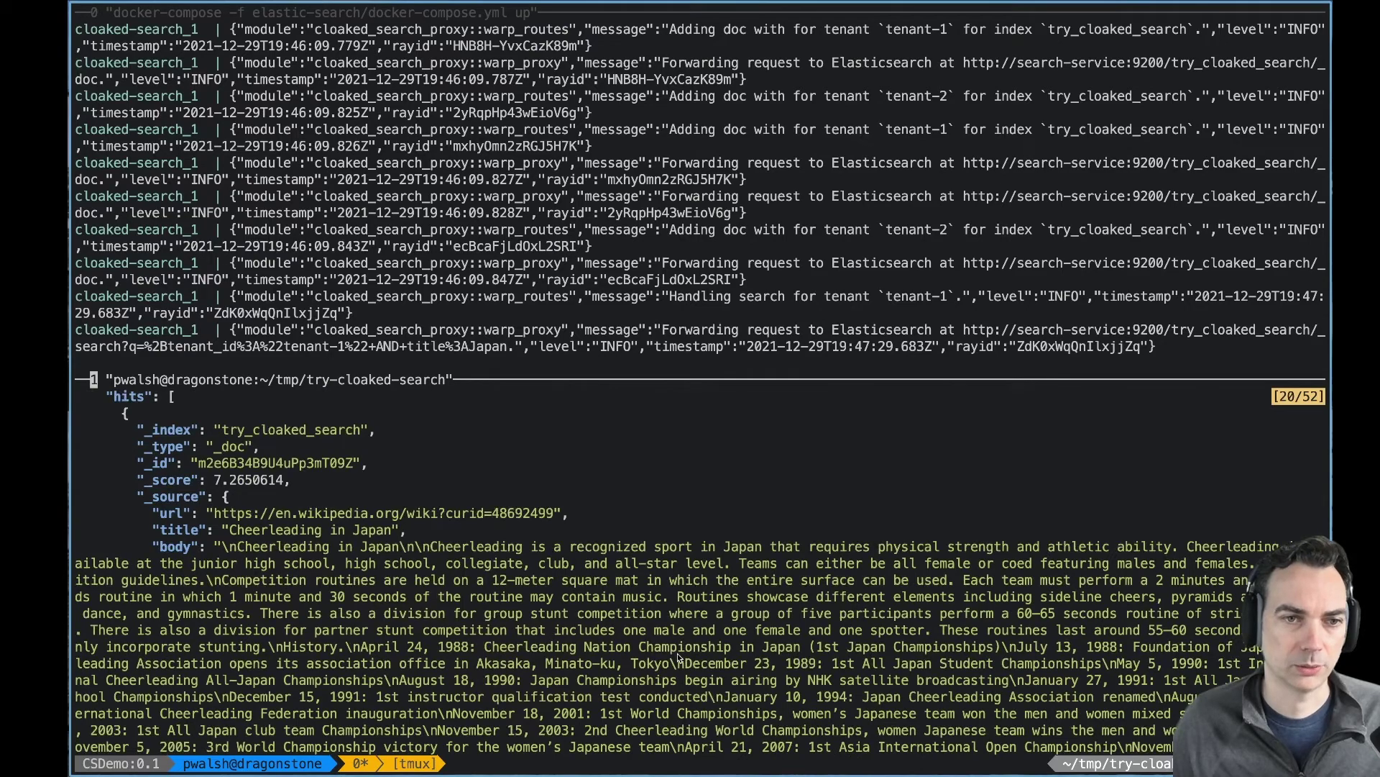
{"action": "scroll", "coordinate": [678, 653], "scroll_direction": "up", "scroll_amount": 1}
{"action": "scroll", "coordinate": [678, 653], "scroll_direction": "down", "scroll_amount": 5}
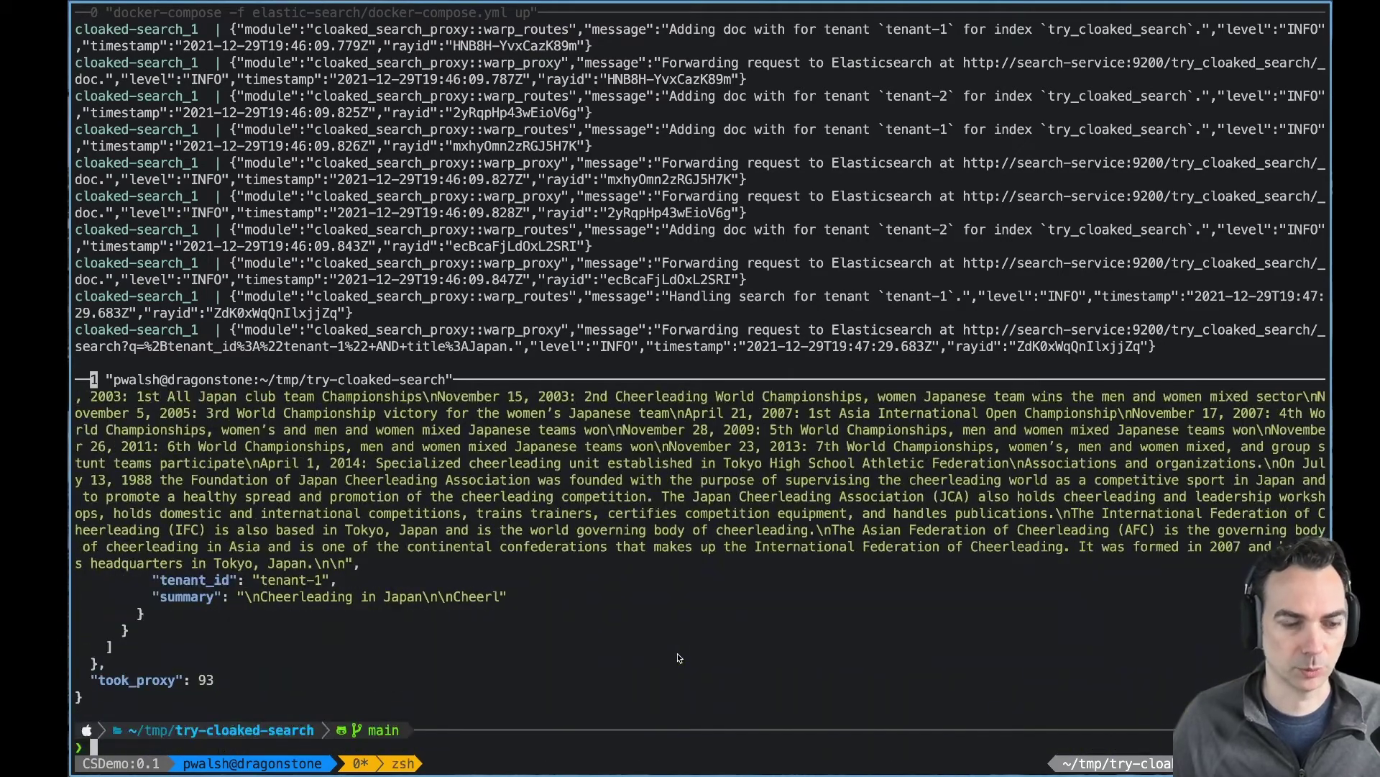
Copy the README's ./query-search-service.sh '+tenant_id:"tenant-1"' | jq command for the terminal.
{"action": "key", "text": "super+Tab"}
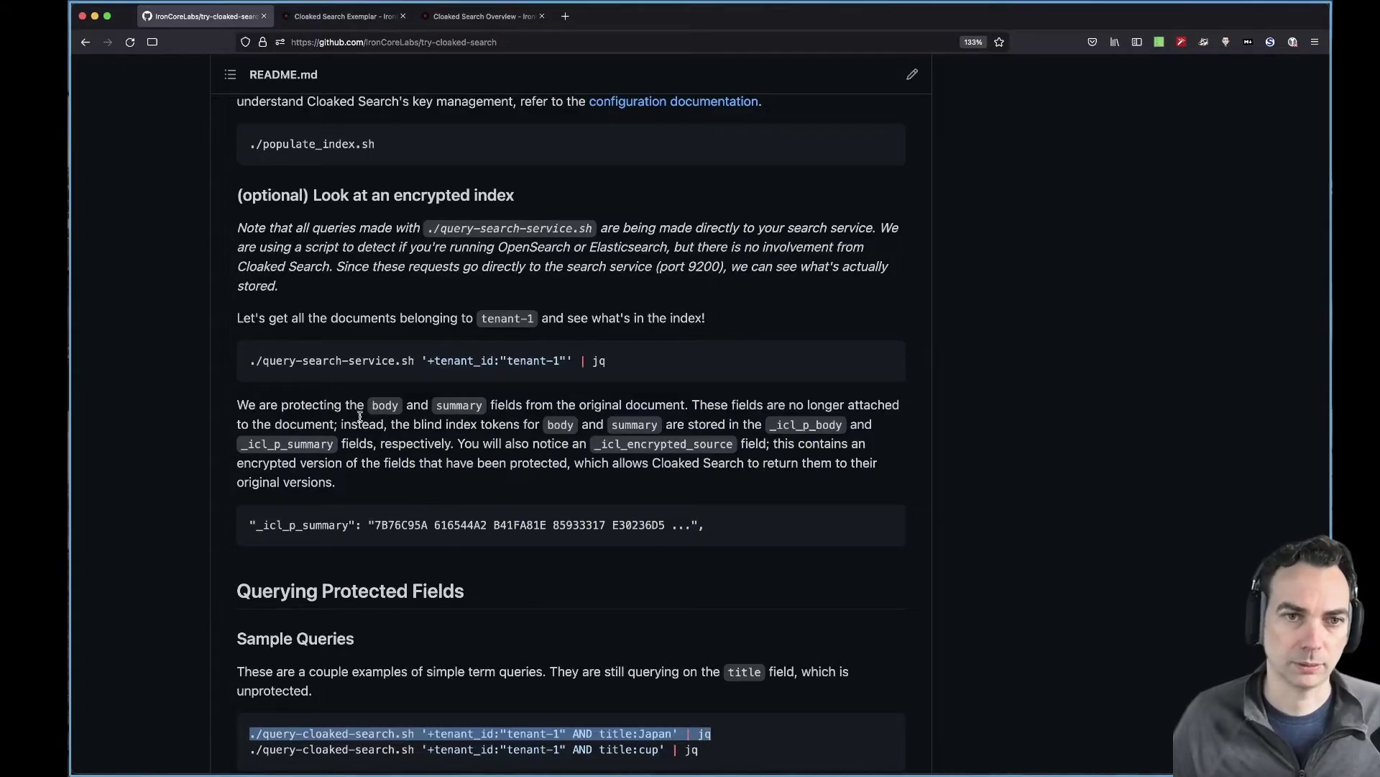
{"action": "left_click", "coordinate": [247, 362]}
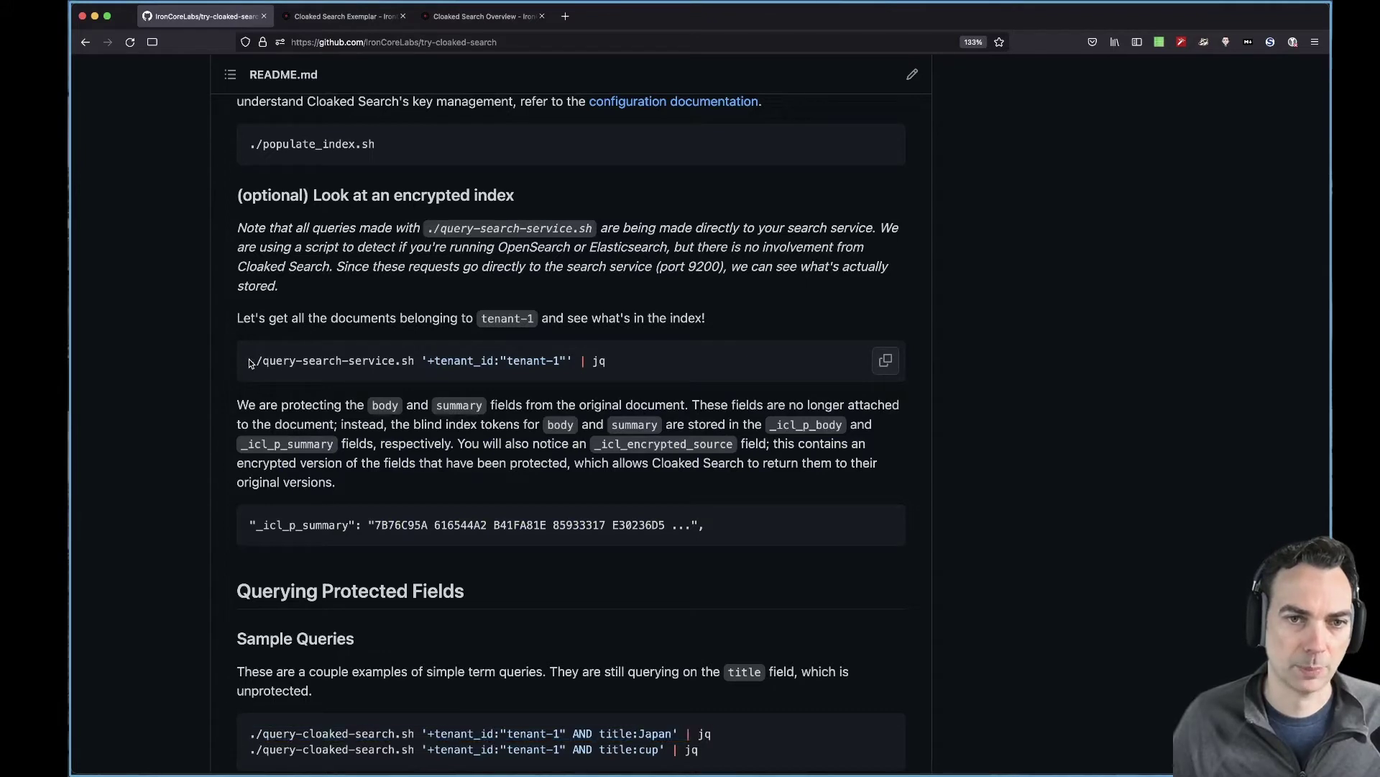
{"action": "left_click_drag", "start_coordinate": [249, 363], "coordinate": [632, 363]}
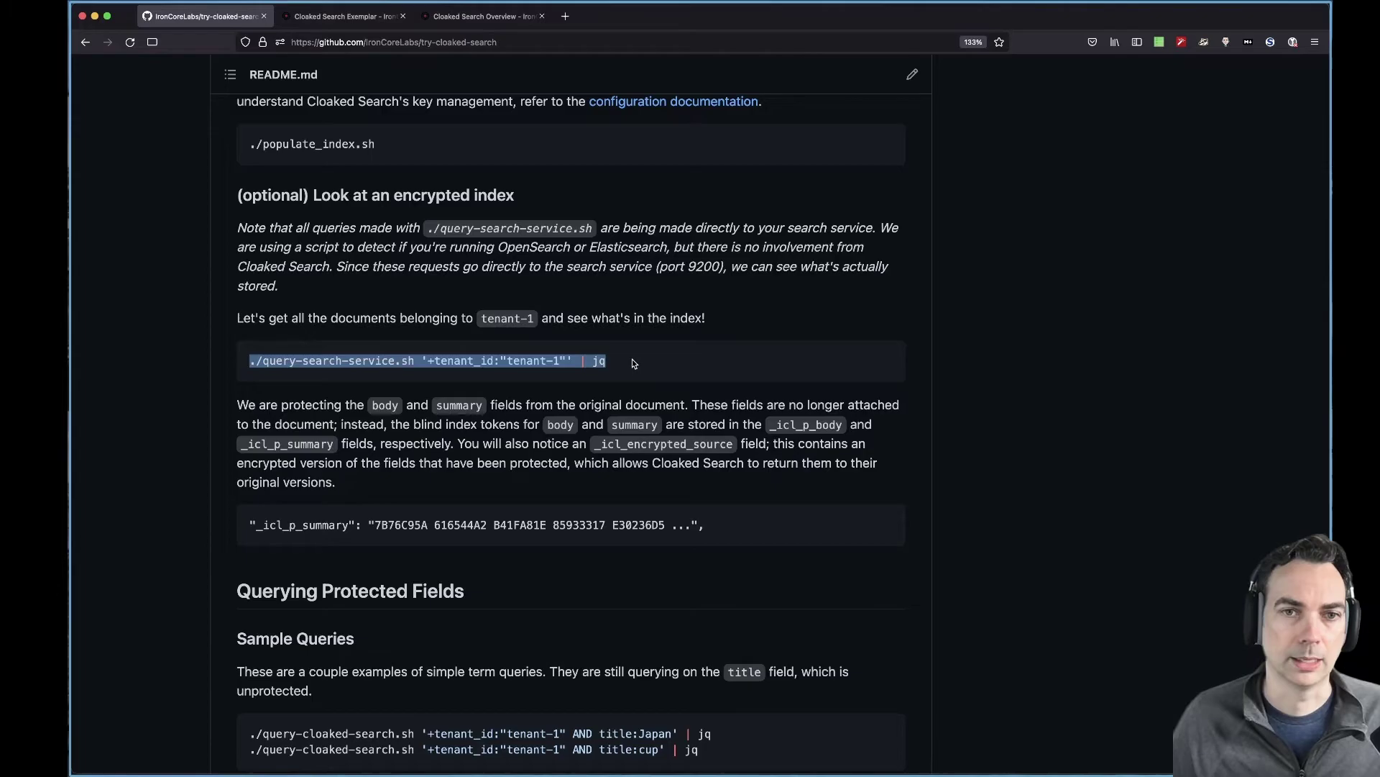
{"action": "key", "text": "super+c"}
{"action": "key", "text": "super+Tab"}
Paste the search-service command, add AND title:Japan to the tenant-1 clause, and run it.
{"action": "key", "text": "super+v"}
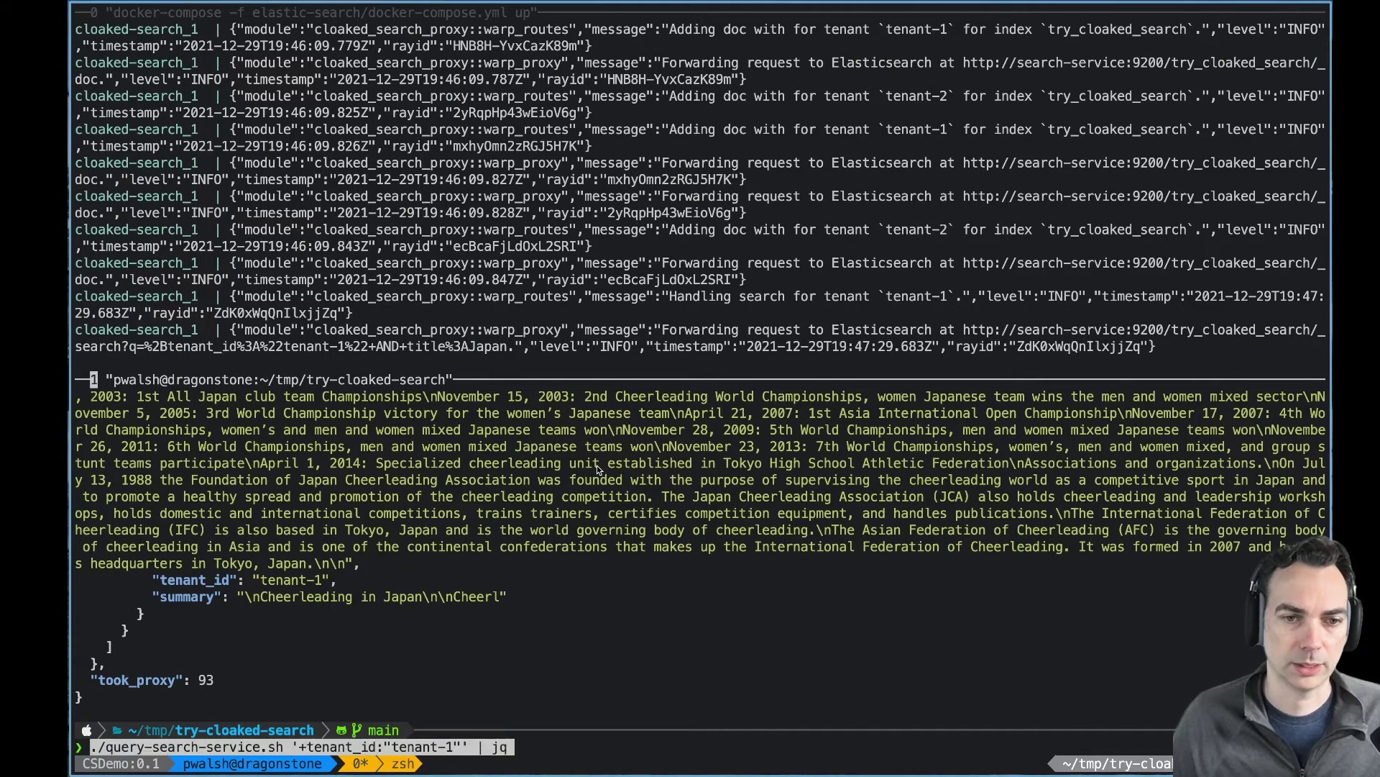
{"action": "key", "text": "Left"}
{"action": "key", "text": "Left"}
{"action": "key", "text": "Left"}
{"action": "key", "text": "Left"}
{"action": "key", "text": "Left"}
{"action": "key", "text": "Left"}
{"action": "key", "text": "Left"}
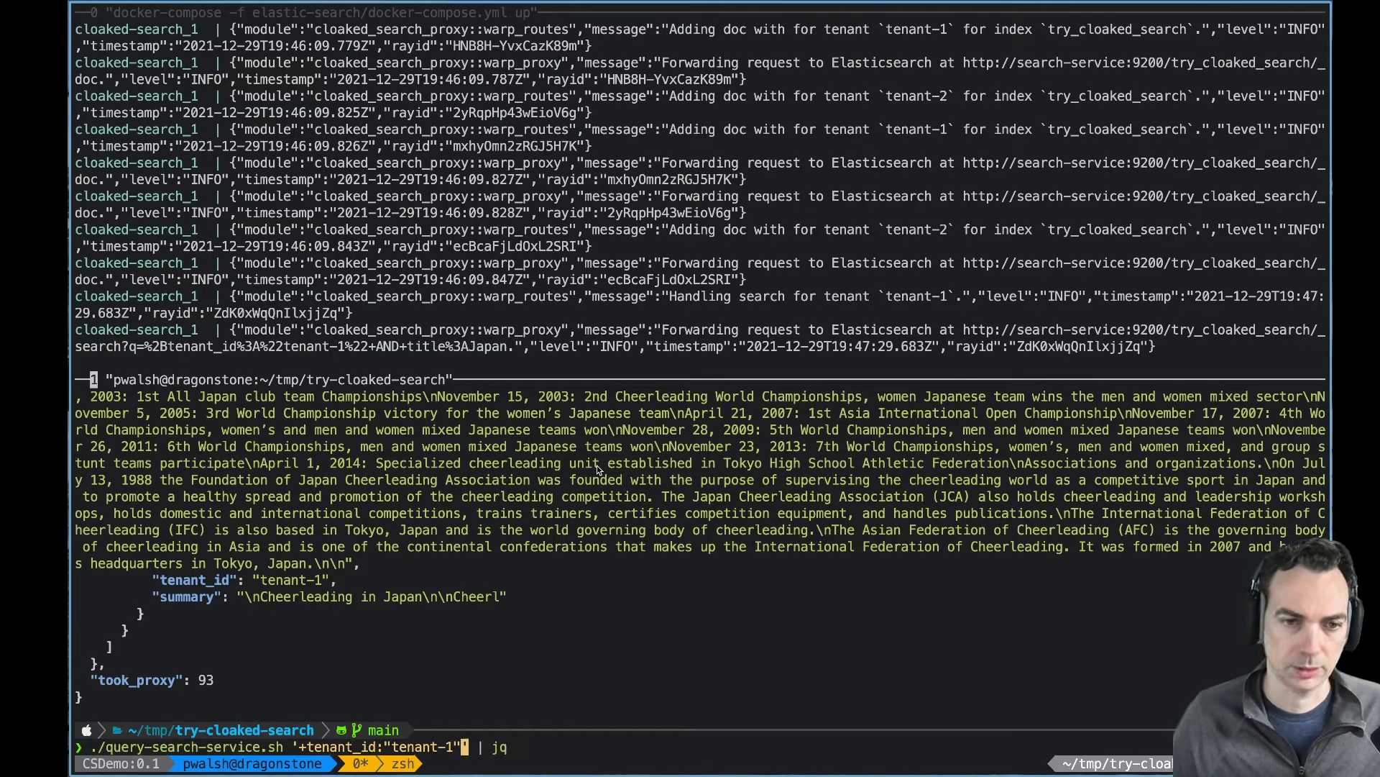
{"action": "key", "text": "BackSpace"}
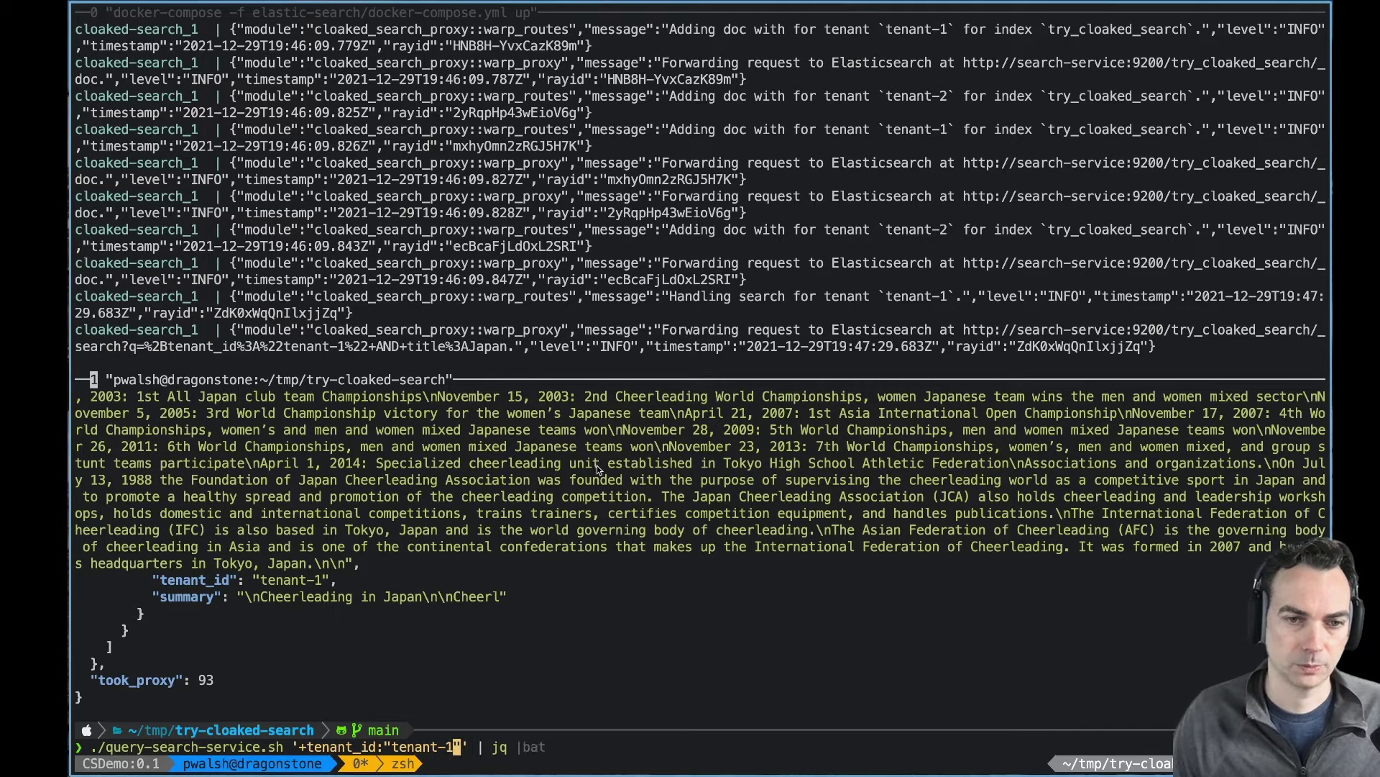
{"action": "key", "text": "Right"}
{"action": "type", "text": "AND "}
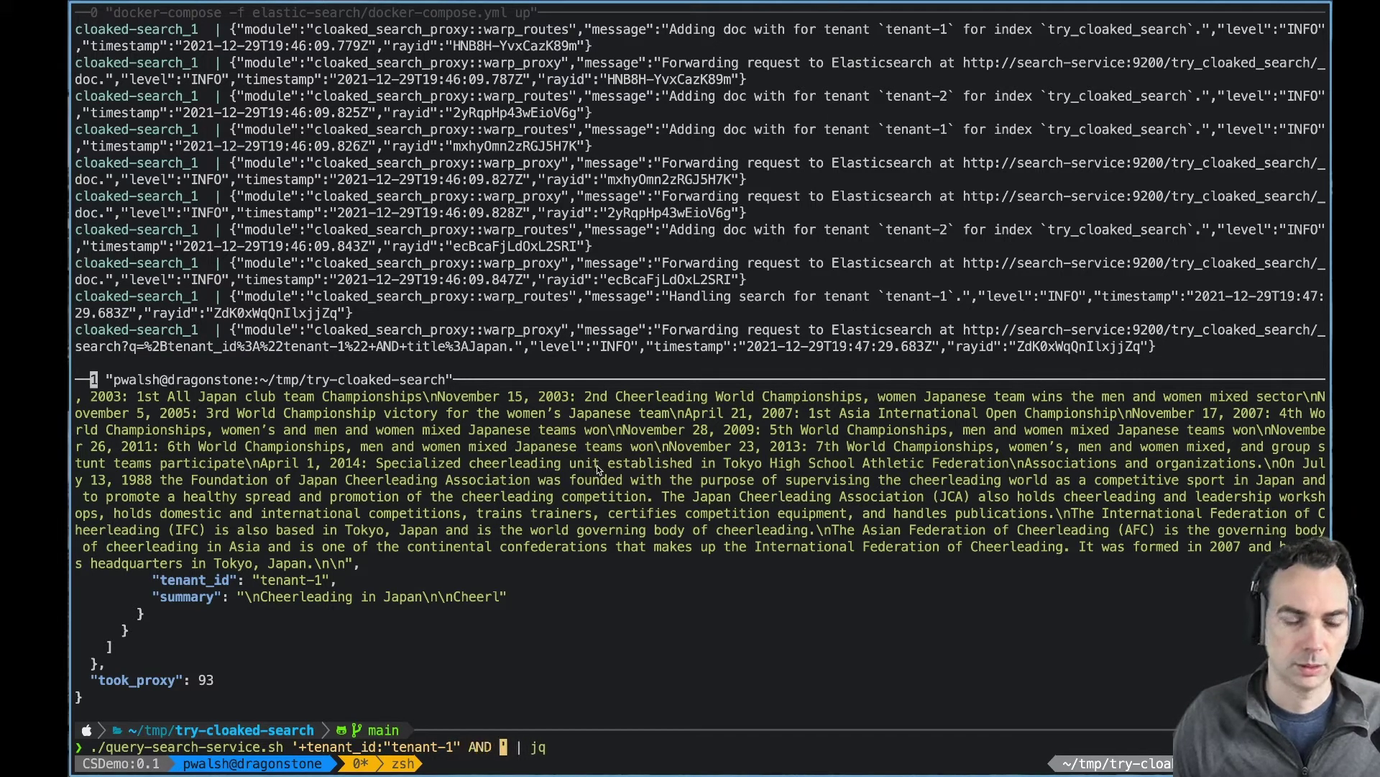
{"action": "type", "text": "title:Japan"}
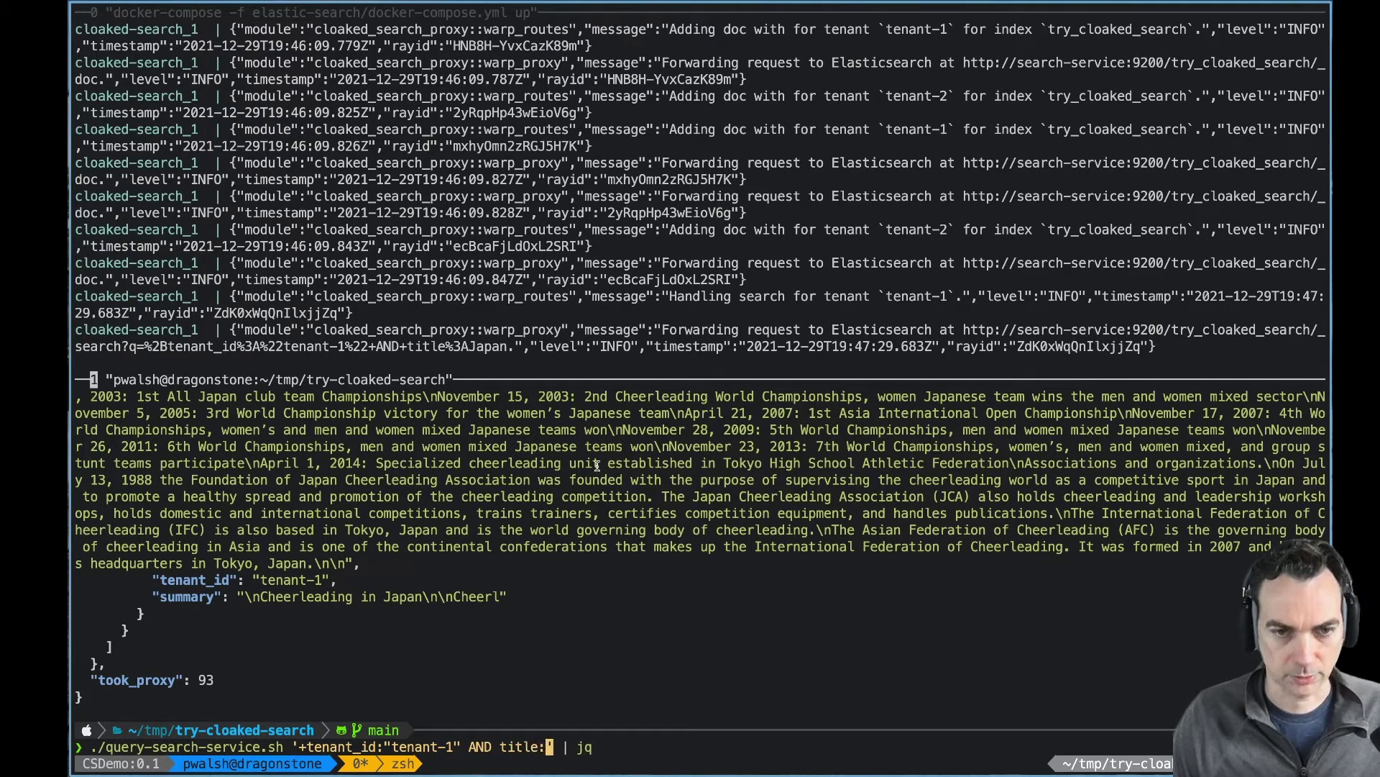
{"action": "key", "text": "Return"}
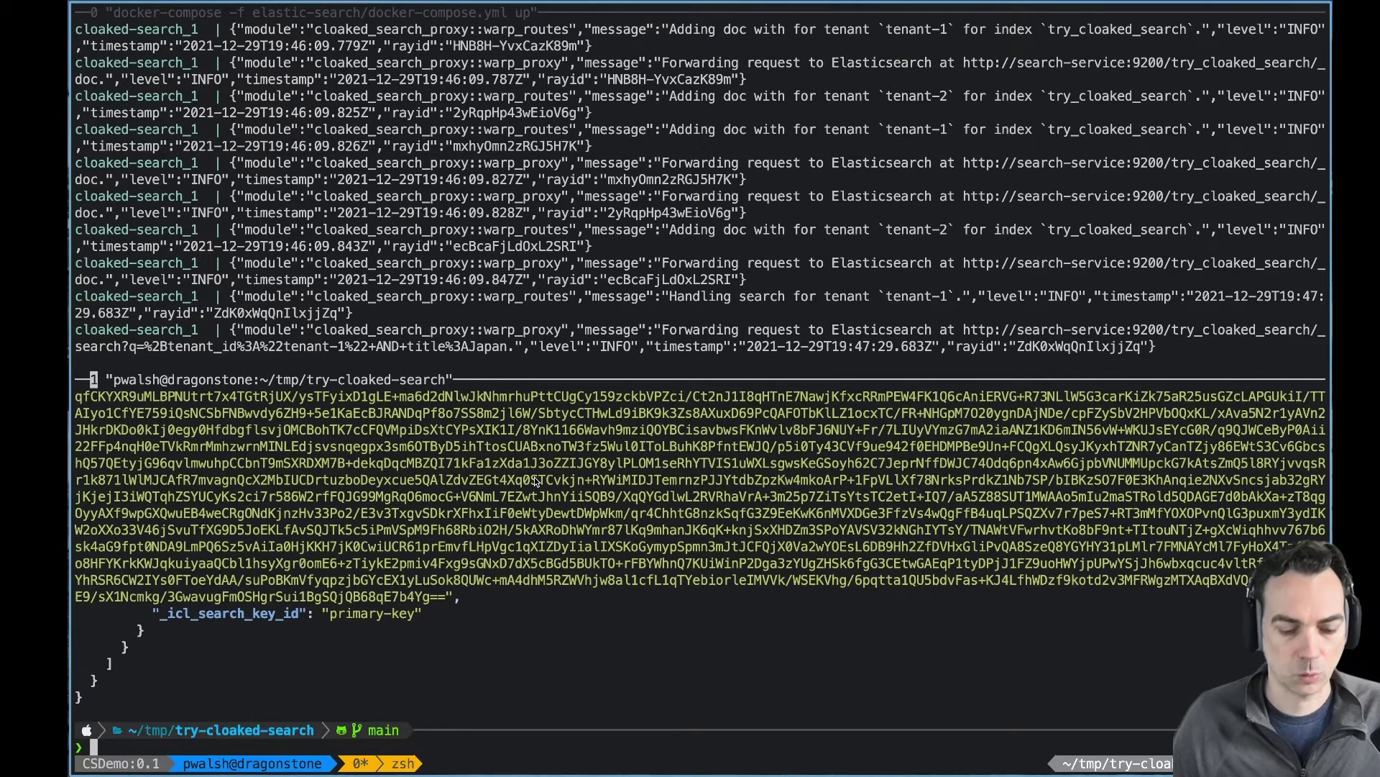
Scroll back through the output to inspect the blind-index tokens and _icl_encrypted_source ciphertext.
{"action": "scroll", "coordinate": [534, 476], "scroll_direction": "up", "scroll_amount": 5}
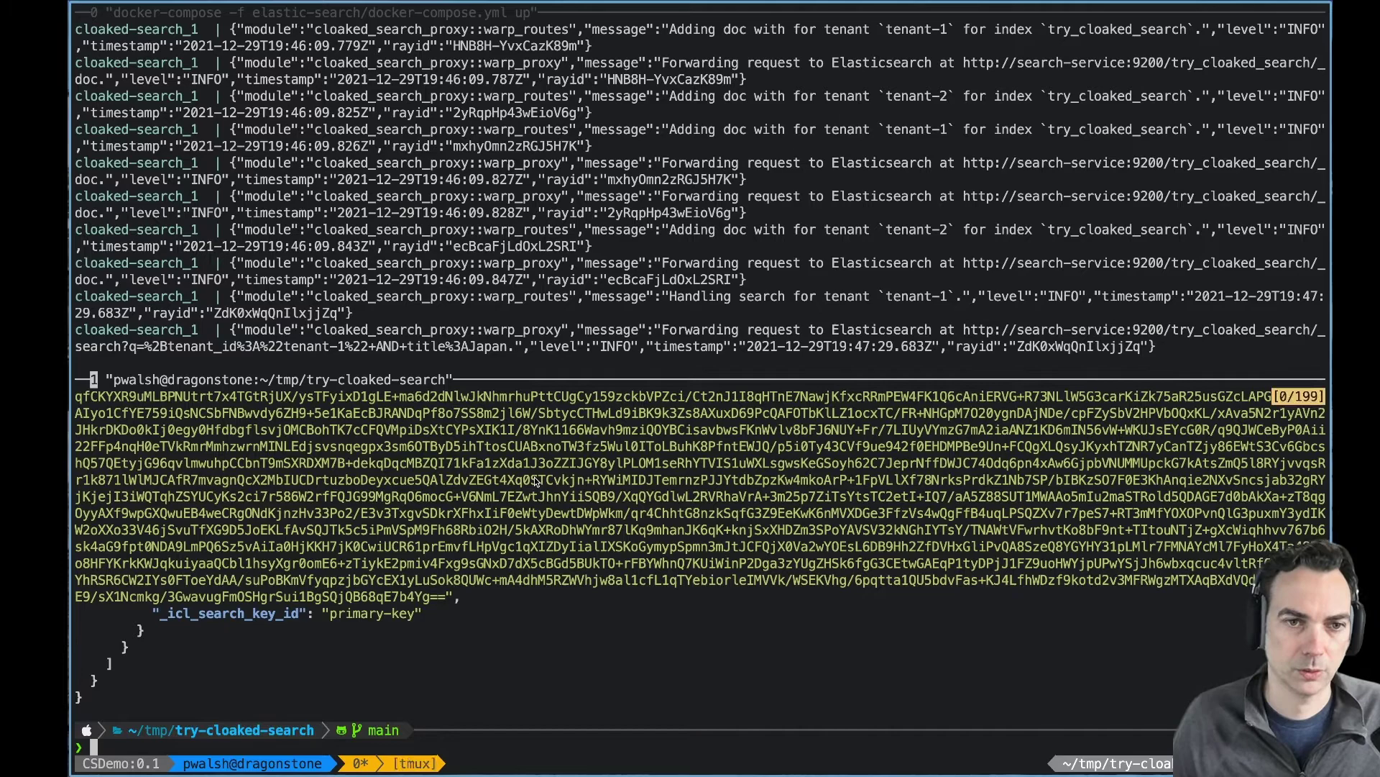
{"action": "scroll", "coordinate": [534, 477], "scroll_direction": "up", "scroll_amount": 1}
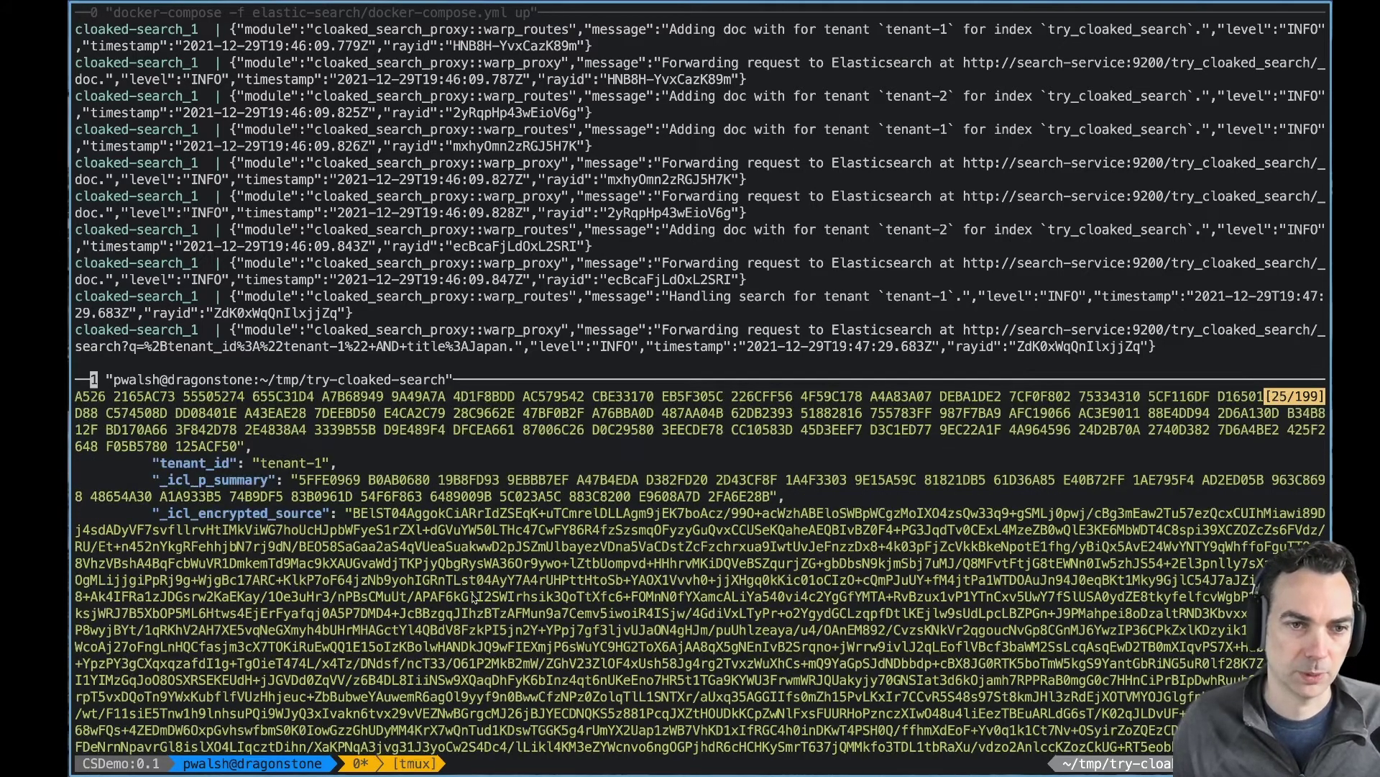
{"action": "scroll", "coordinate": [414, 586], "scroll_direction": "up", "scroll_amount": 1}
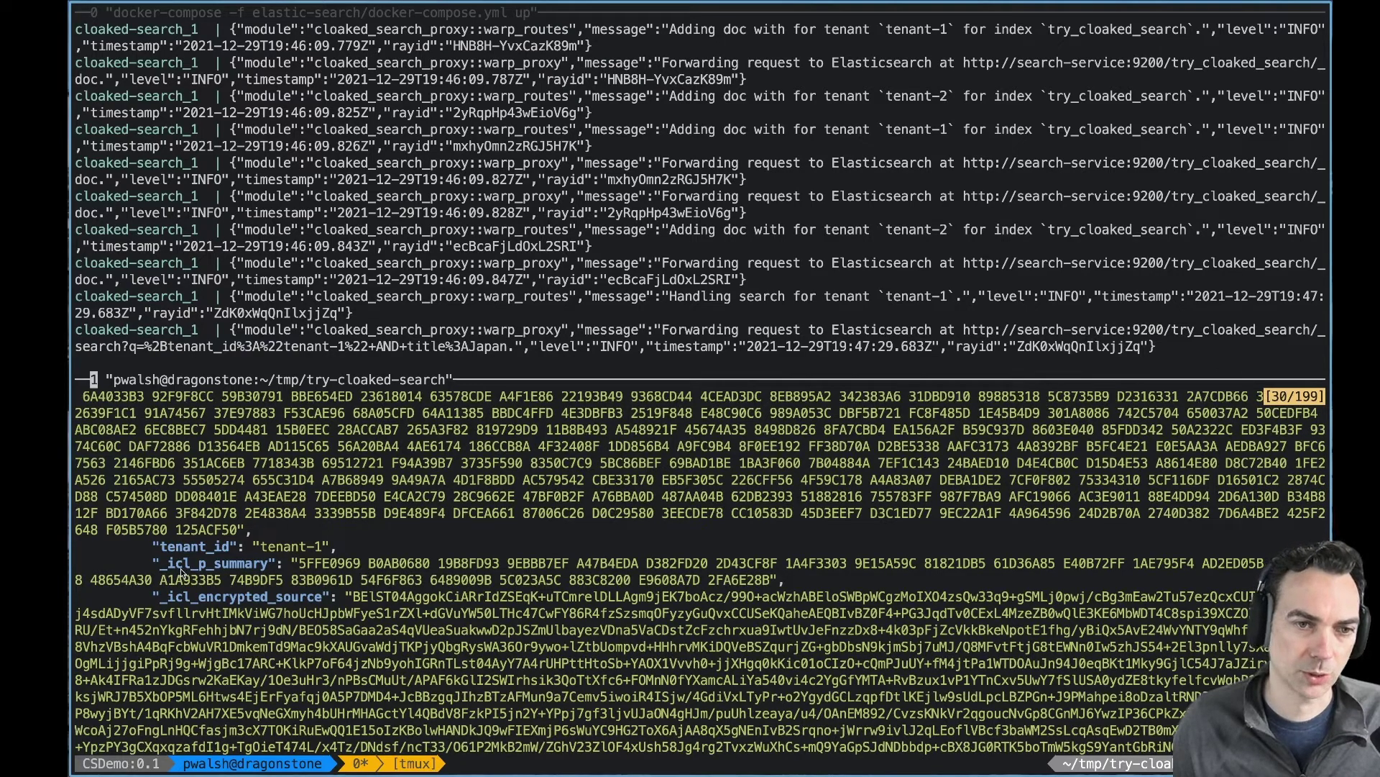
{"action": "scroll", "coordinate": [301, 496], "scroll_direction": "up", "scroll_amount": 16}
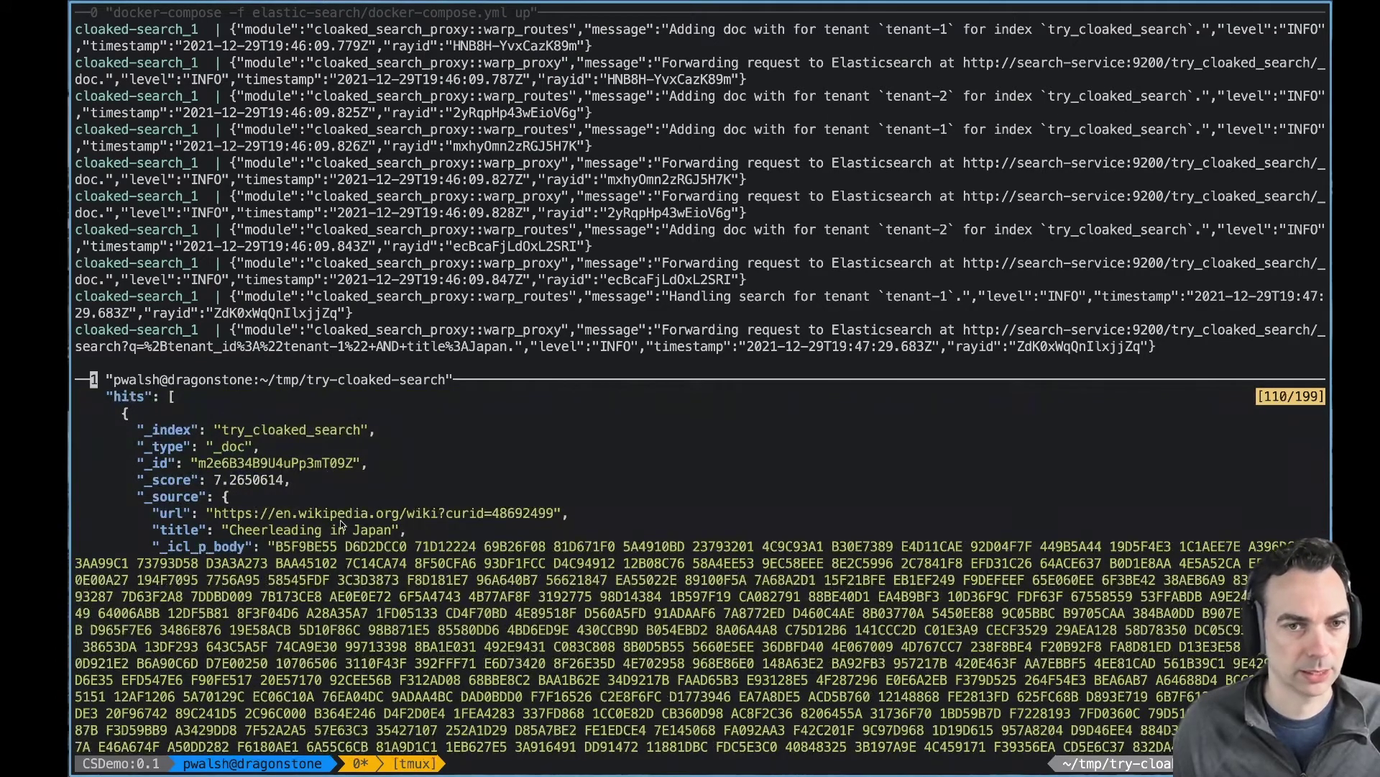
{"action": "scroll", "coordinate": [381, 529], "scroll_direction": "down", "scroll_amount": 20}
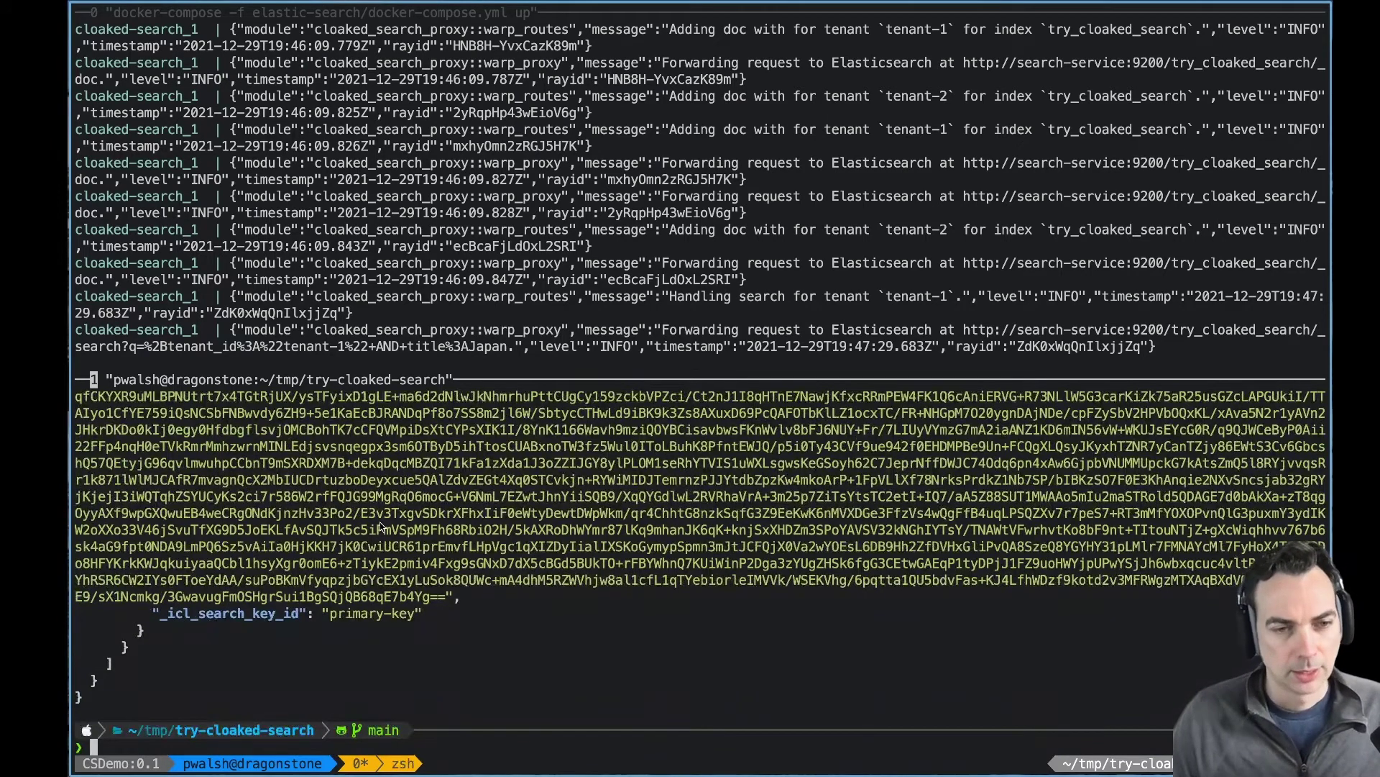
Show elastic-search/try-cloaked-search-conf.yml with bat and scroll through its body and summary filters.
{"action": "type", "text": "bat doc"}
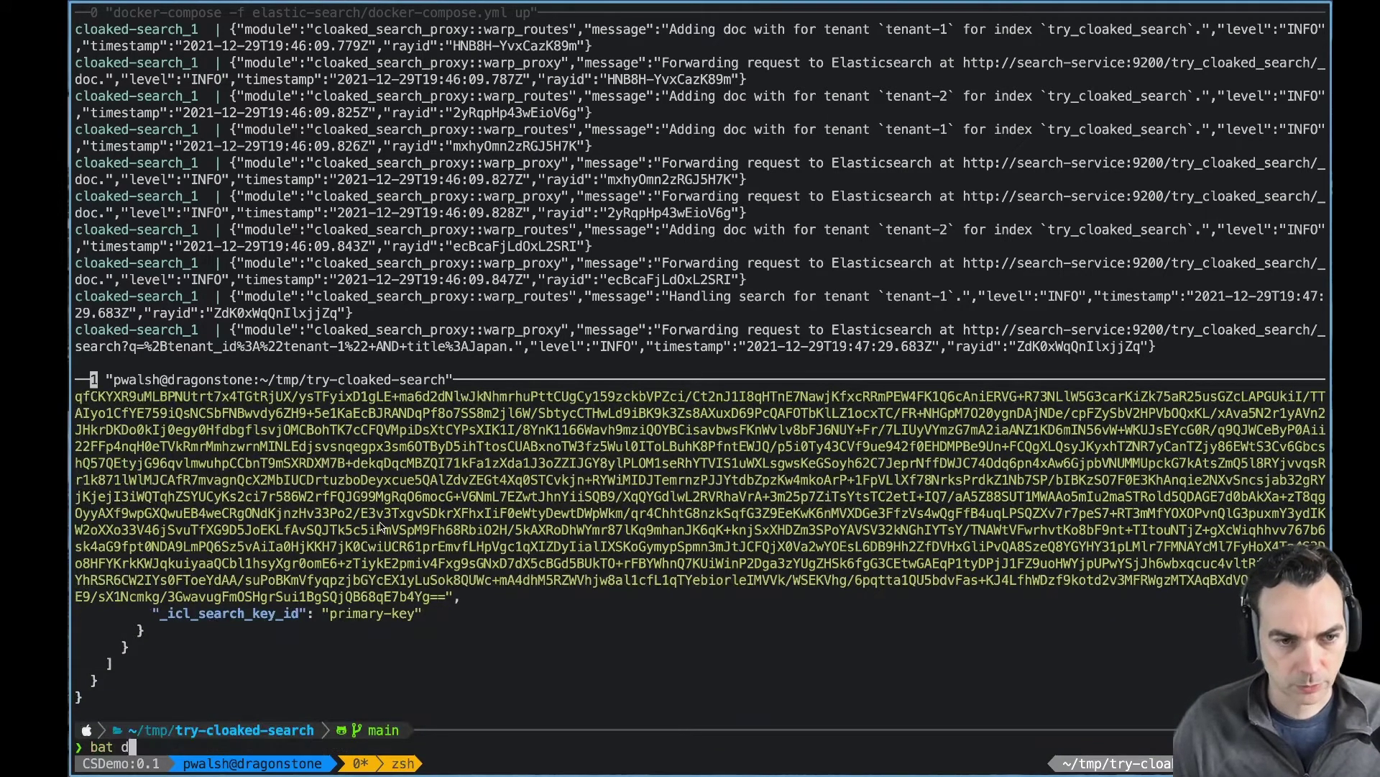
{"action": "key", "text": "BackSpace"}
{"action": "key", "text": "BackSpace"}
{"action": "key", "text": "BackSpace"}
{"action": "key", "text": "Tab"}
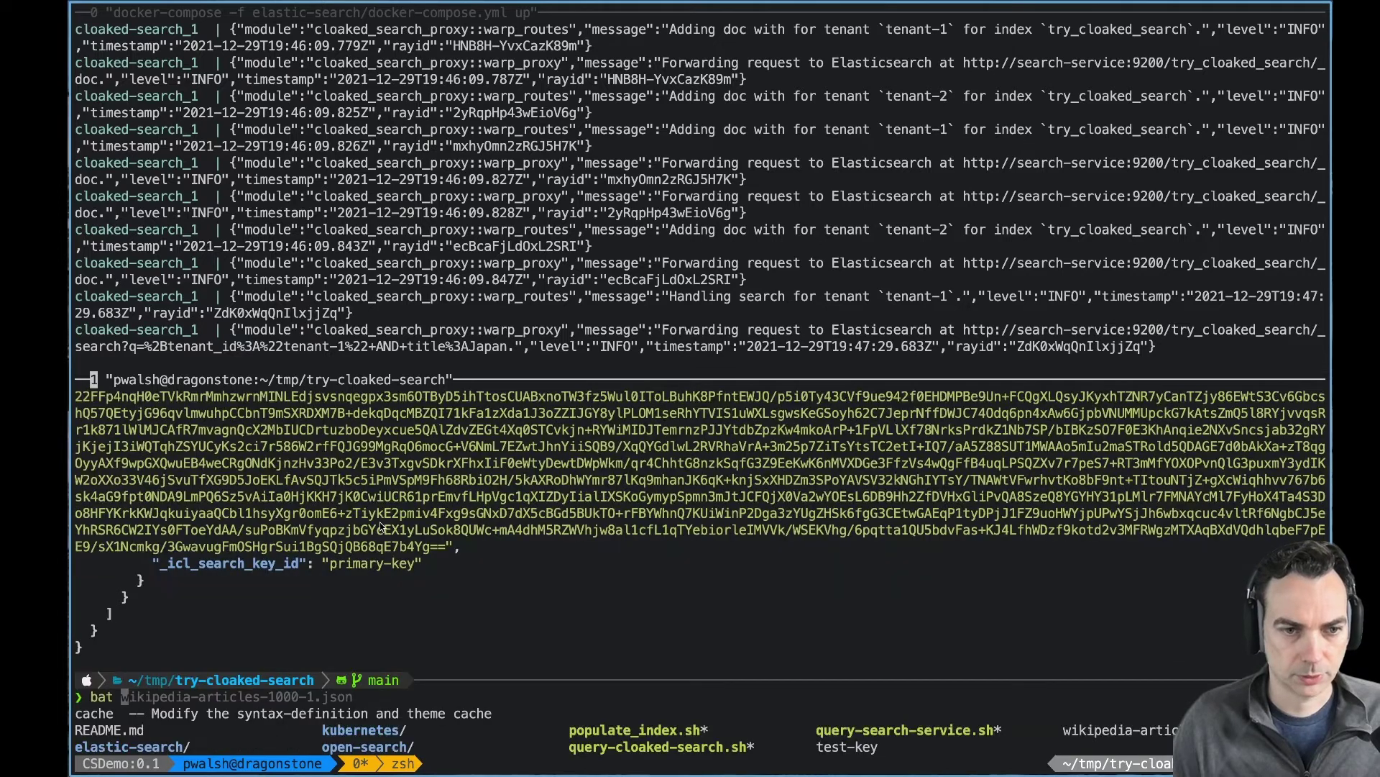
{"action": "type", "text": "ela"}
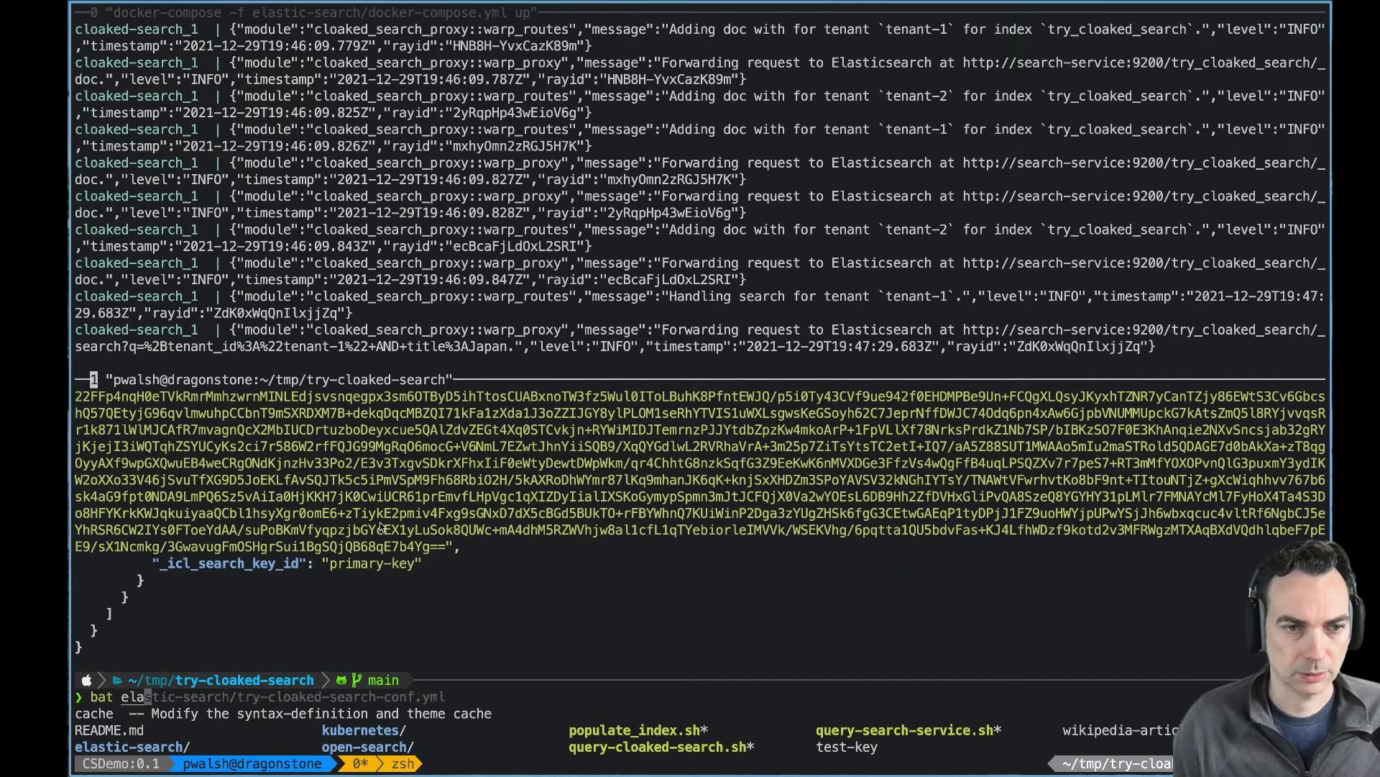
{"action": "key", "text": "Tab"}
{"action": "type", "text": "t"}
{"action": "key", "text": "Tab"}
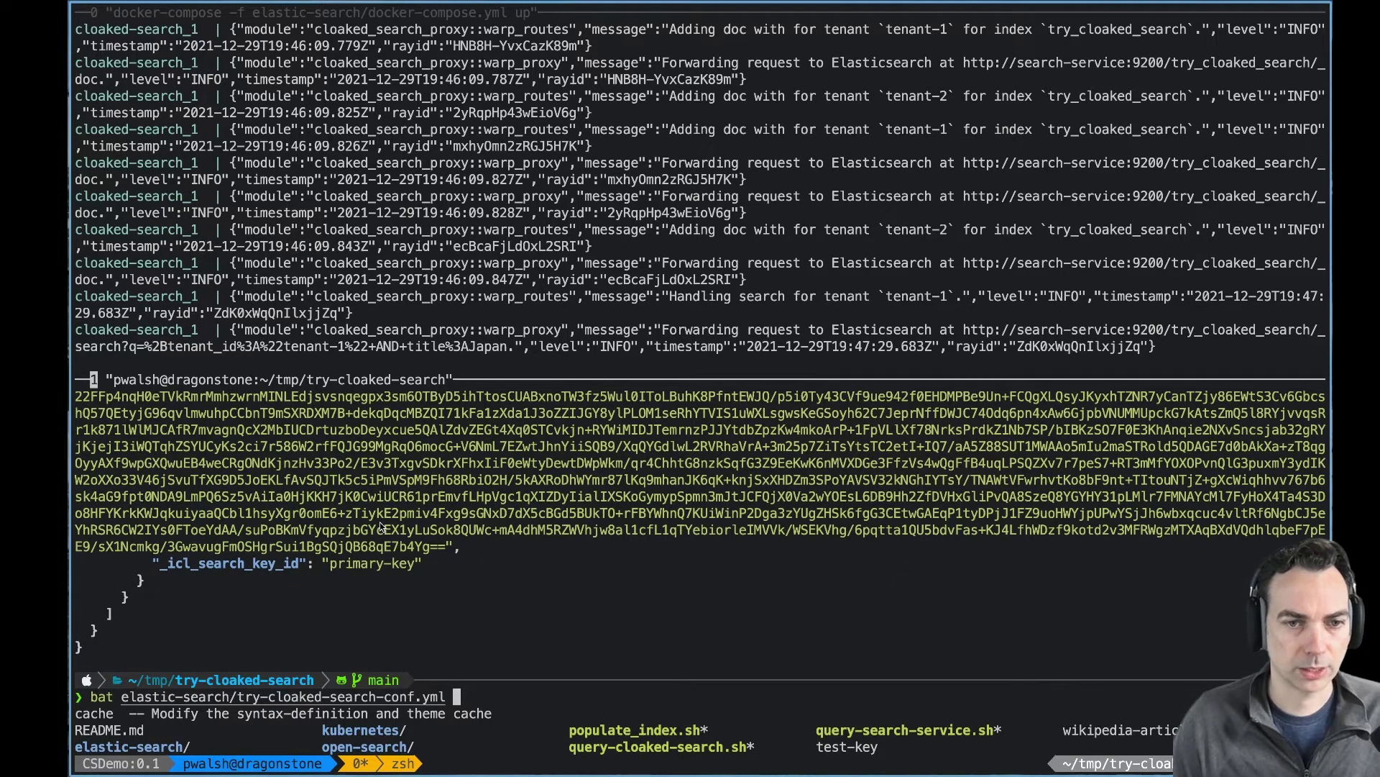
{"action": "key", "text": "Return"}
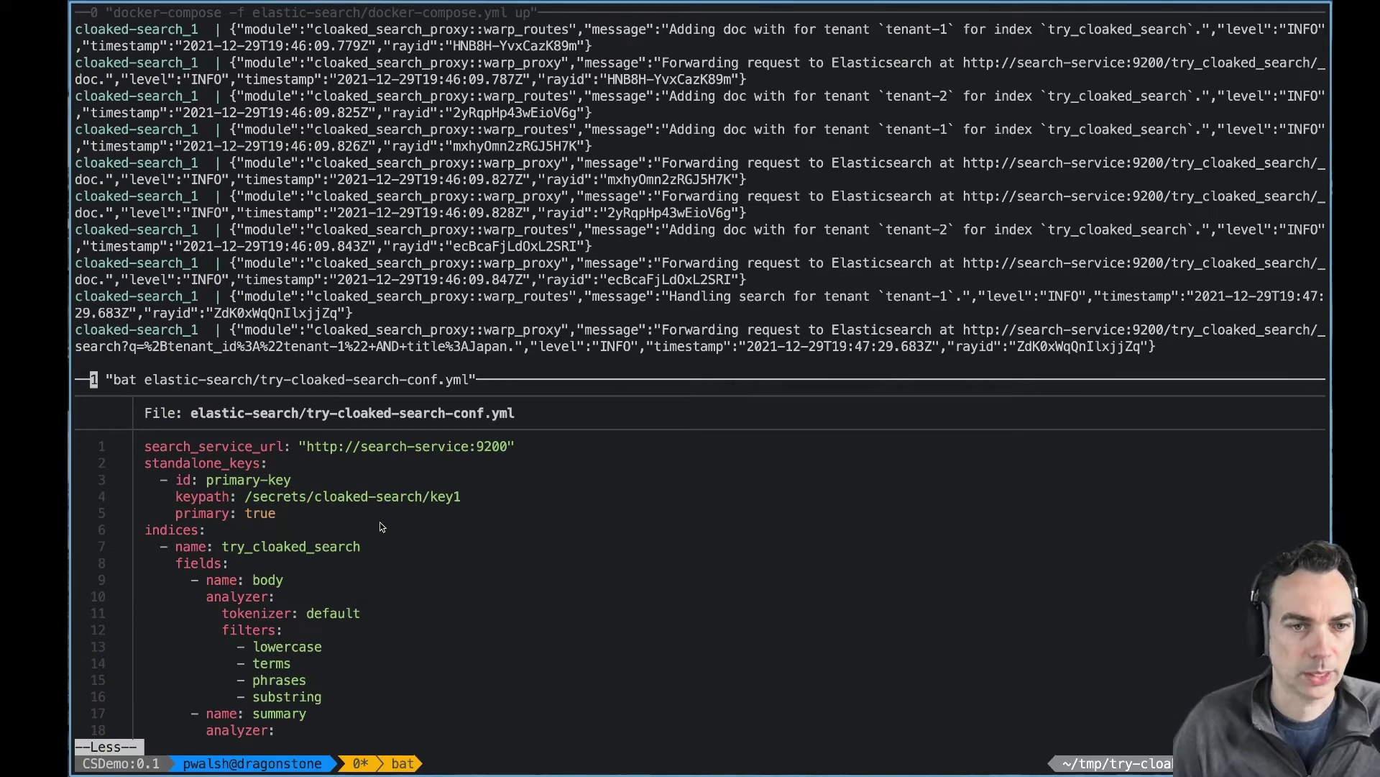
{"action": "scroll", "coordinate": [381, 527], "scroll_direction": "down", "scroll_amount": 3}
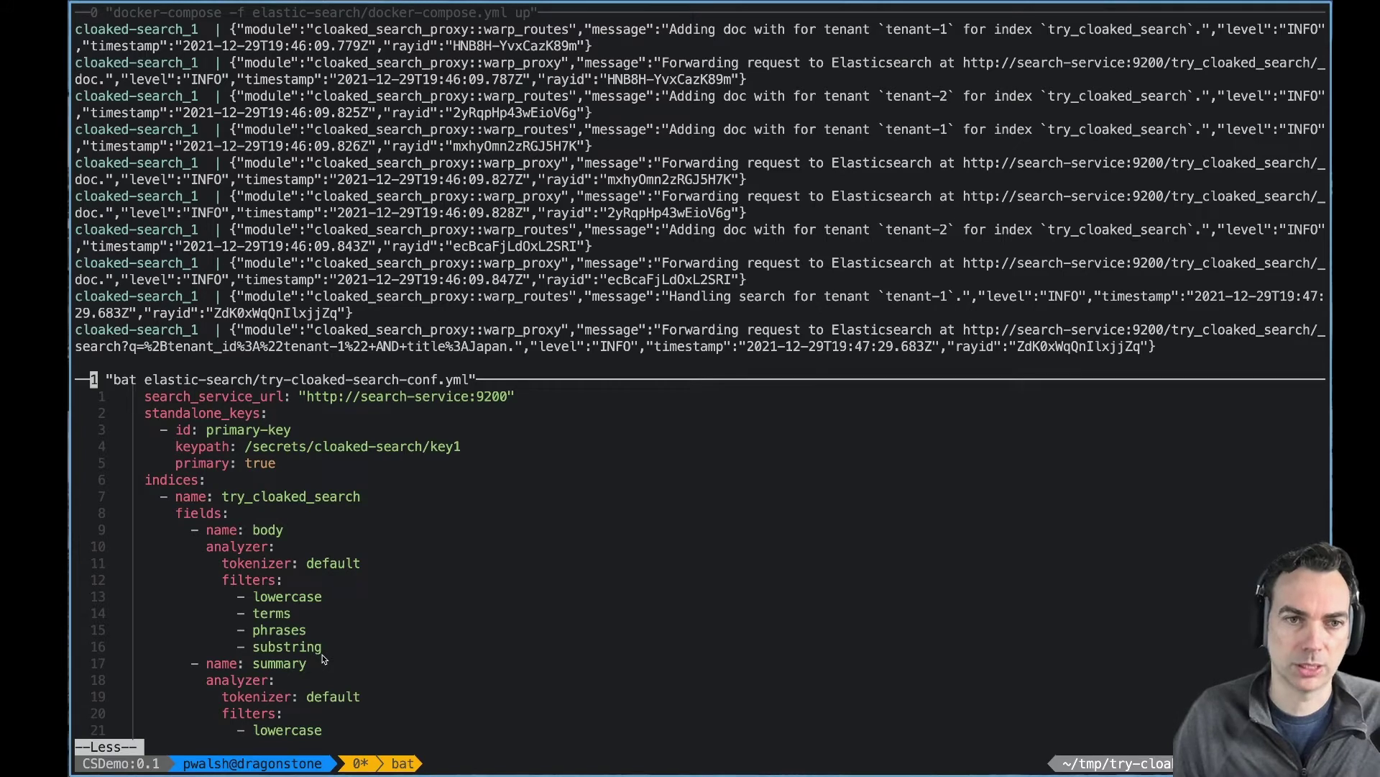
{"action": "scroll", "coordinate": [323, 659], "scroll_direction": "down", "scroll_amount": 4}
Render README.md with mdcat -p and scroll through its setup and sample-query sections.
{"action": "key", "text": "q"}
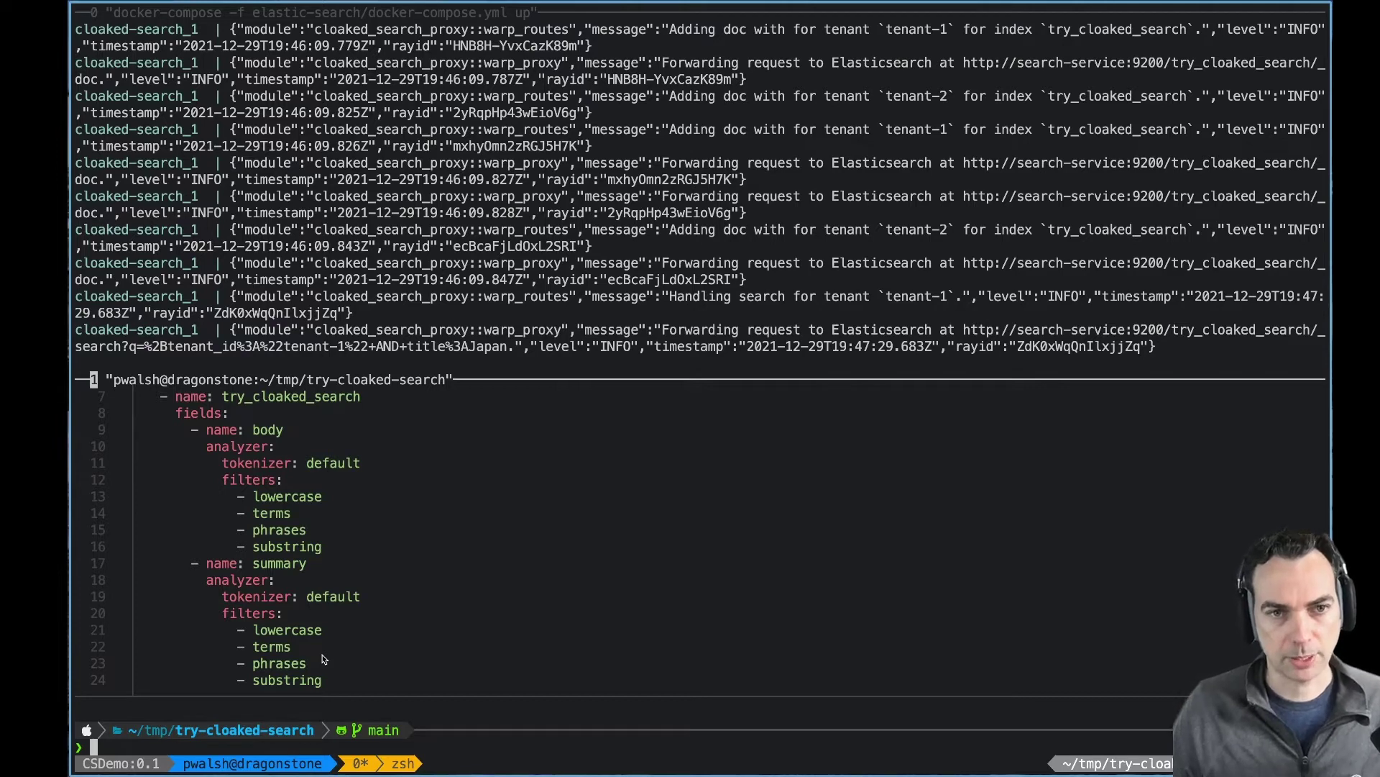
{"action": "type", "text": "mdcat "}
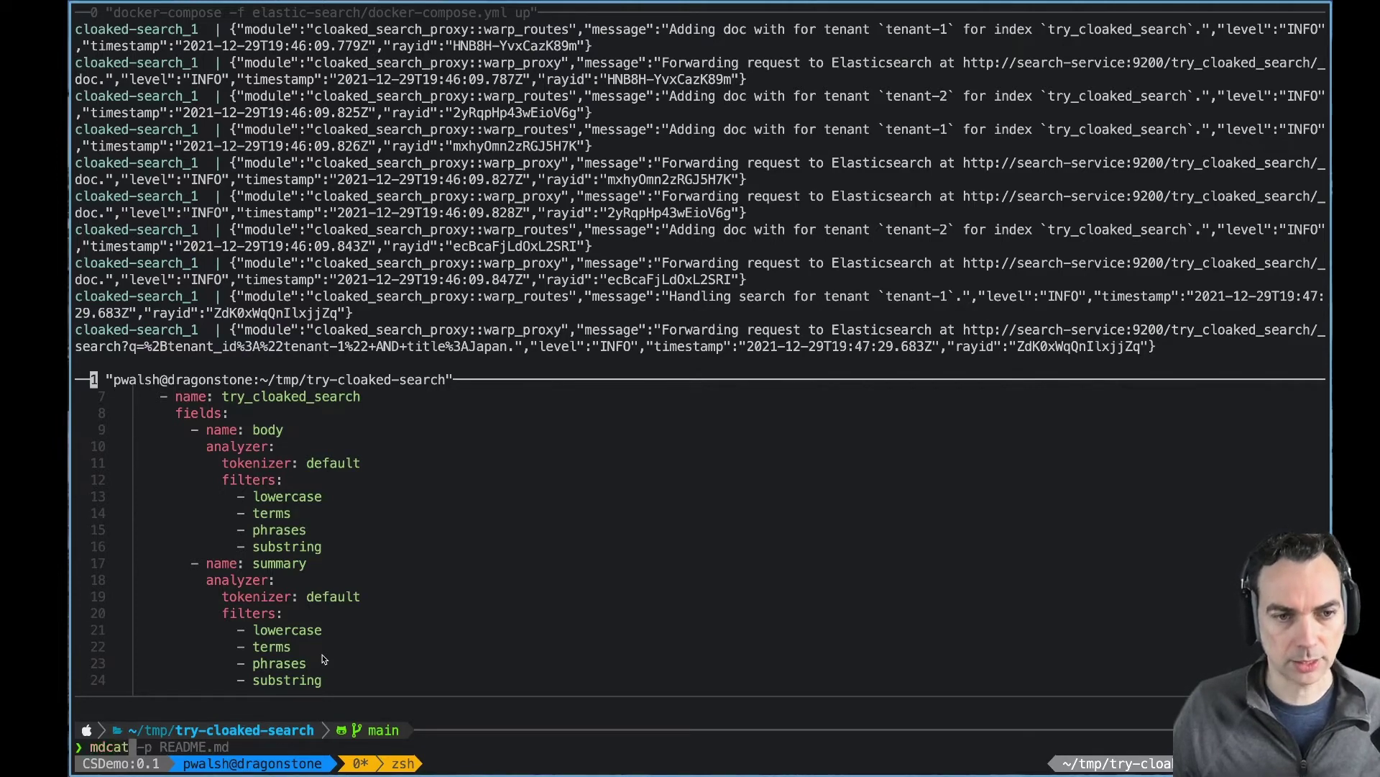
{"action": "type", "text": "-p README.md"}
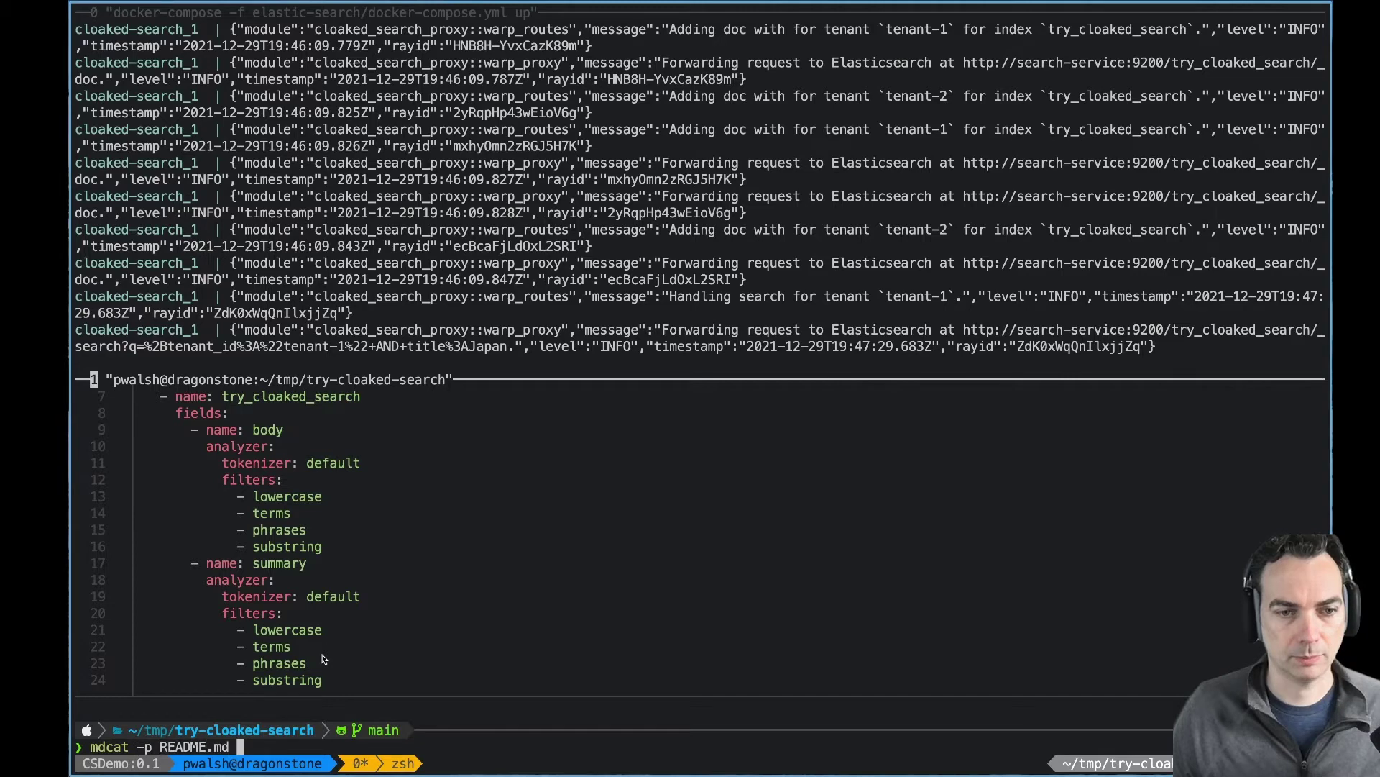
{"action": "key", "text": "Return"}
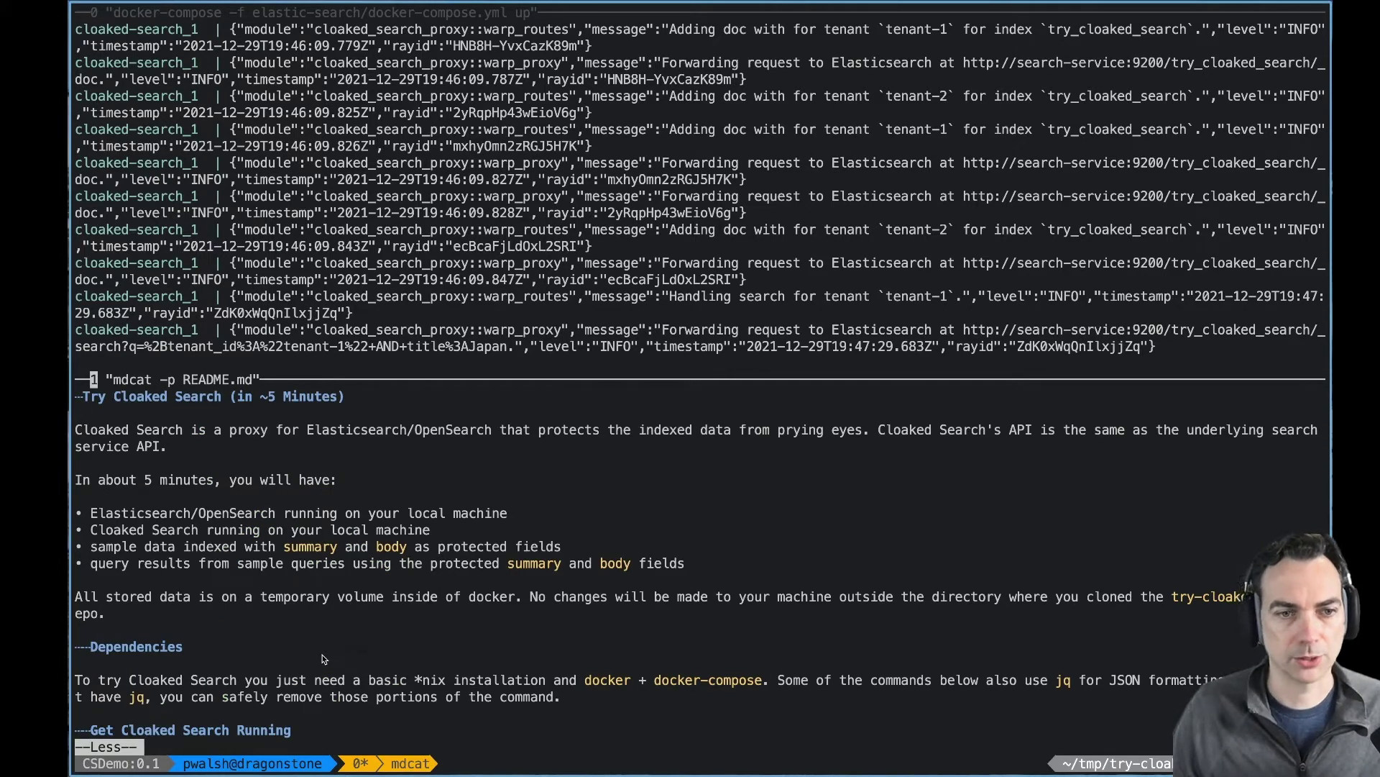
{"action": "scroll", "coordinate": [322, 658], "scroll_direction": "down", "scroll_amount": 5}
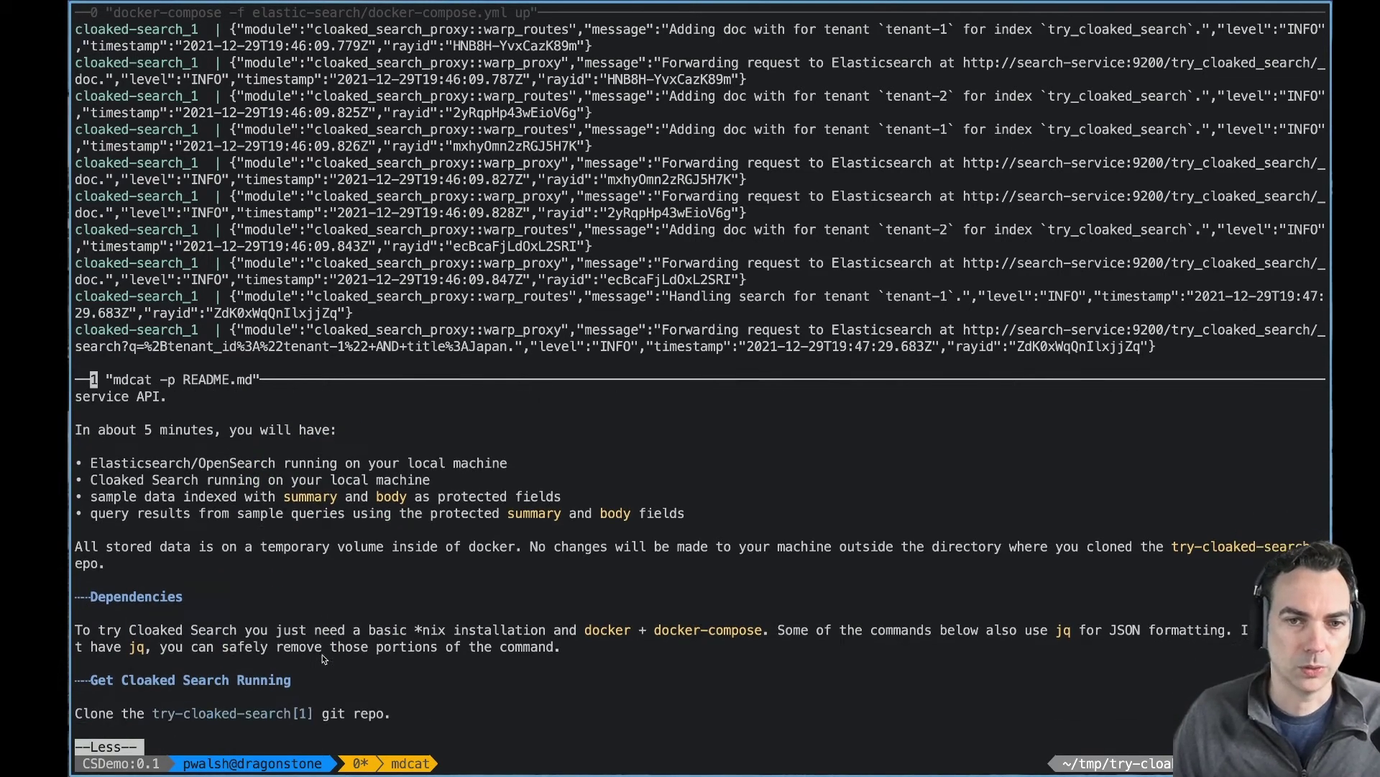
{"action": "scroll", "coordinate": [322, 659], "scroll_direction": "down", "scroll_amount": 8}
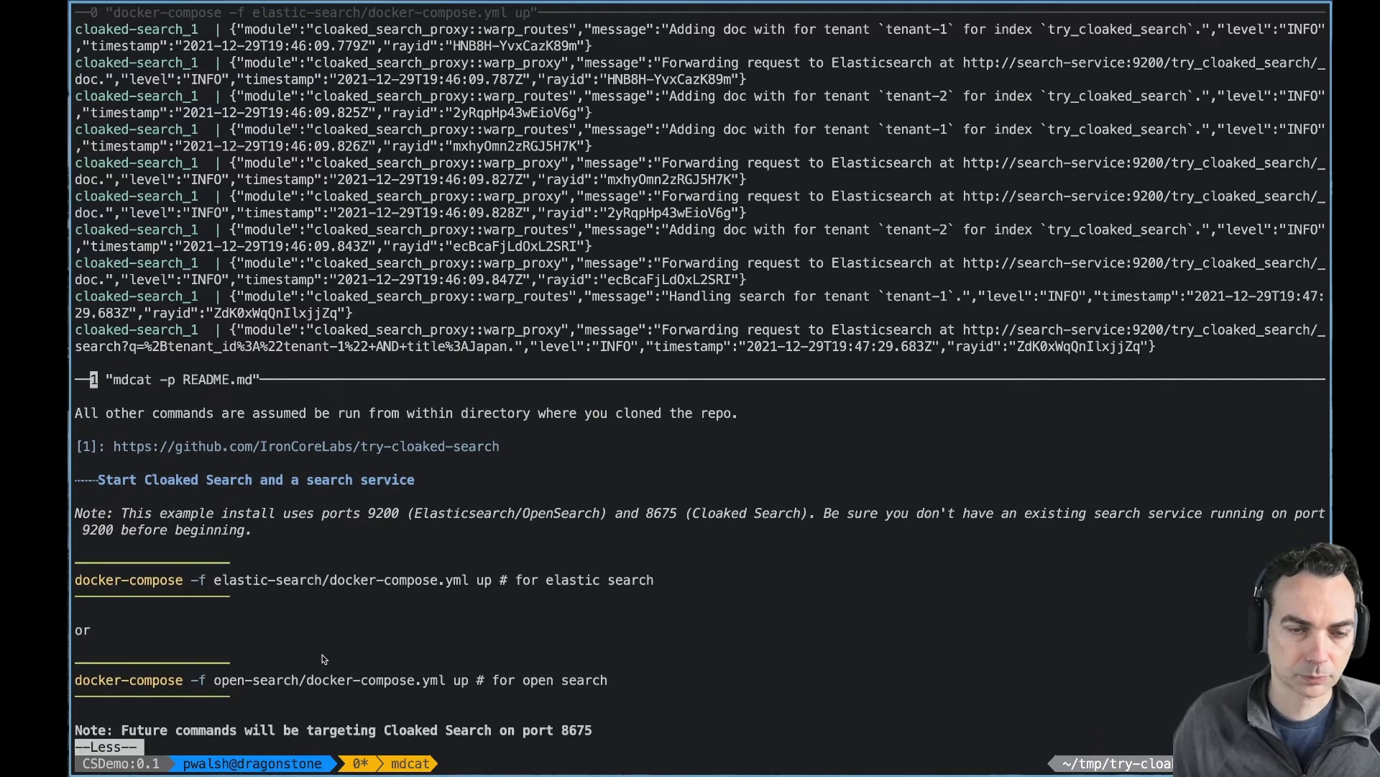
{"action": "scroll", "coordinate": [322, 659], "scroll_direction": "down", "scroll_amount": 7}
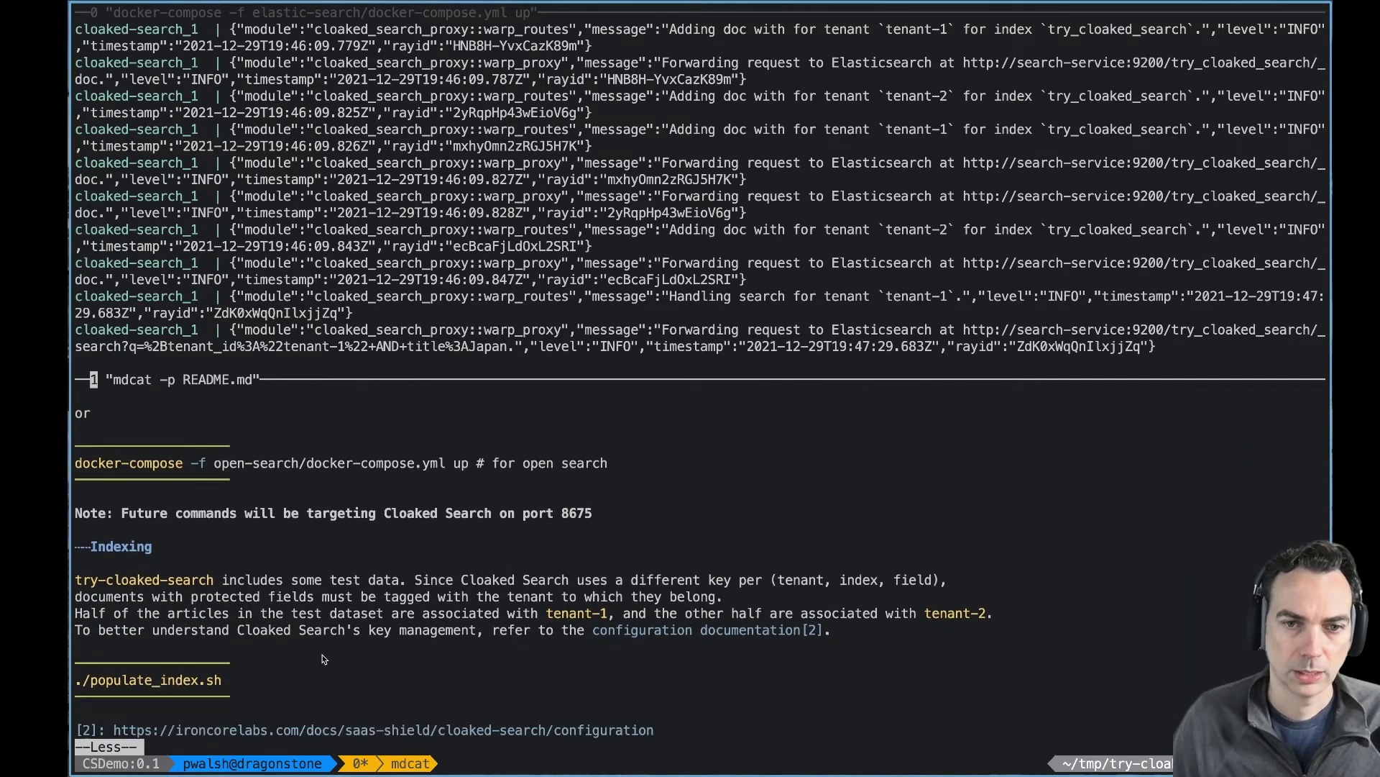
{"action": "scroll", "coordinate": [322, 659], "scroll_direction": "down", "scroll_amount": 1}
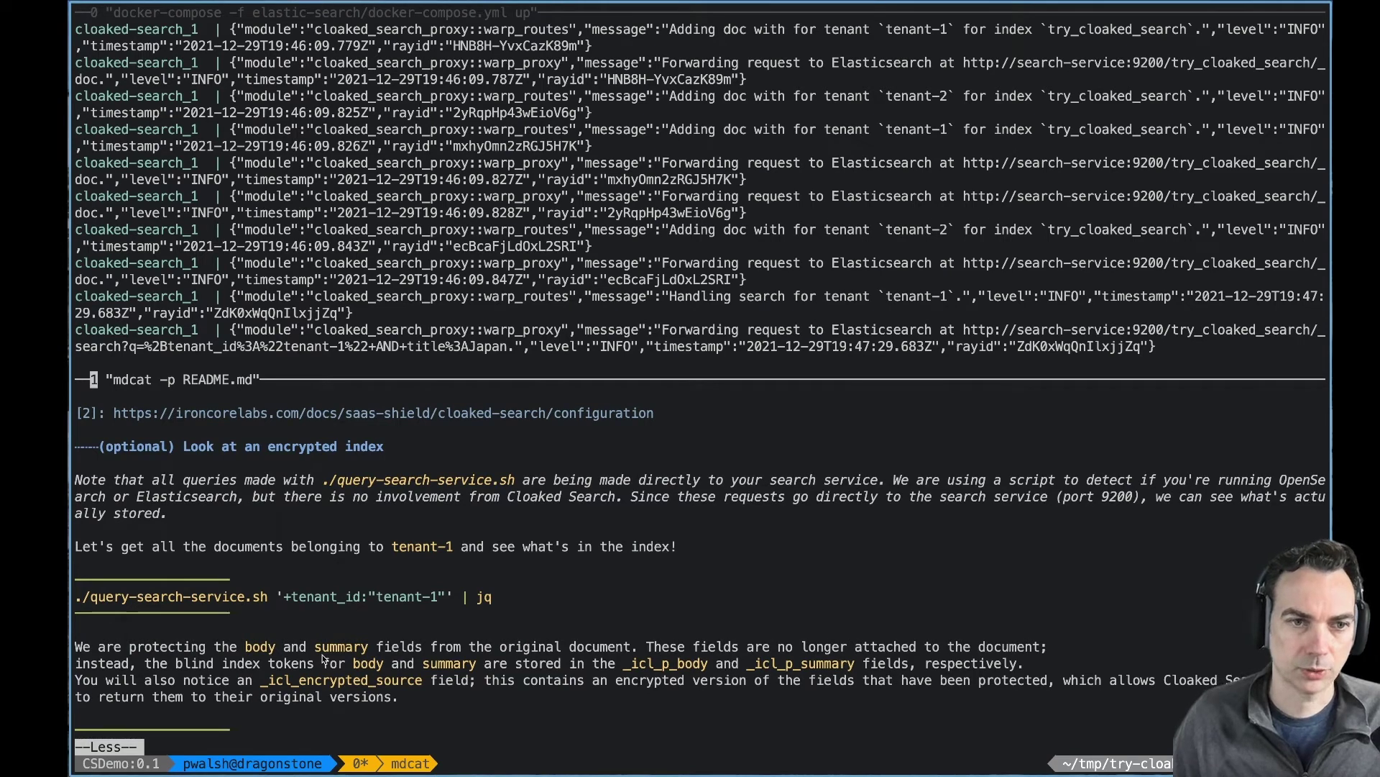
{"action": "scroll", "coordinate": [322, 659], "scroll_direction": "up", "scroll_amount": 4}
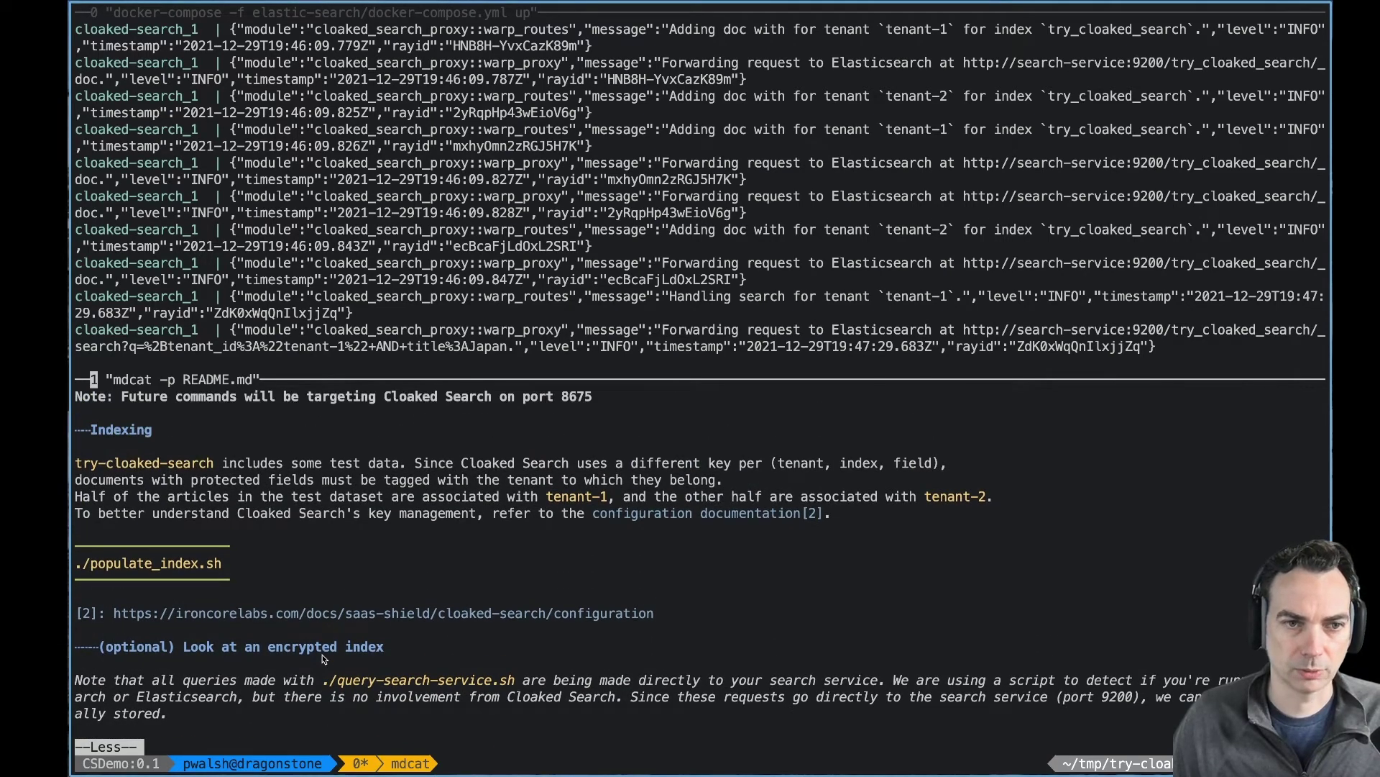
{"action": "scroll", "coordinate": [322, 659], "scroll_direction": "down", "scroll_amount": 10}
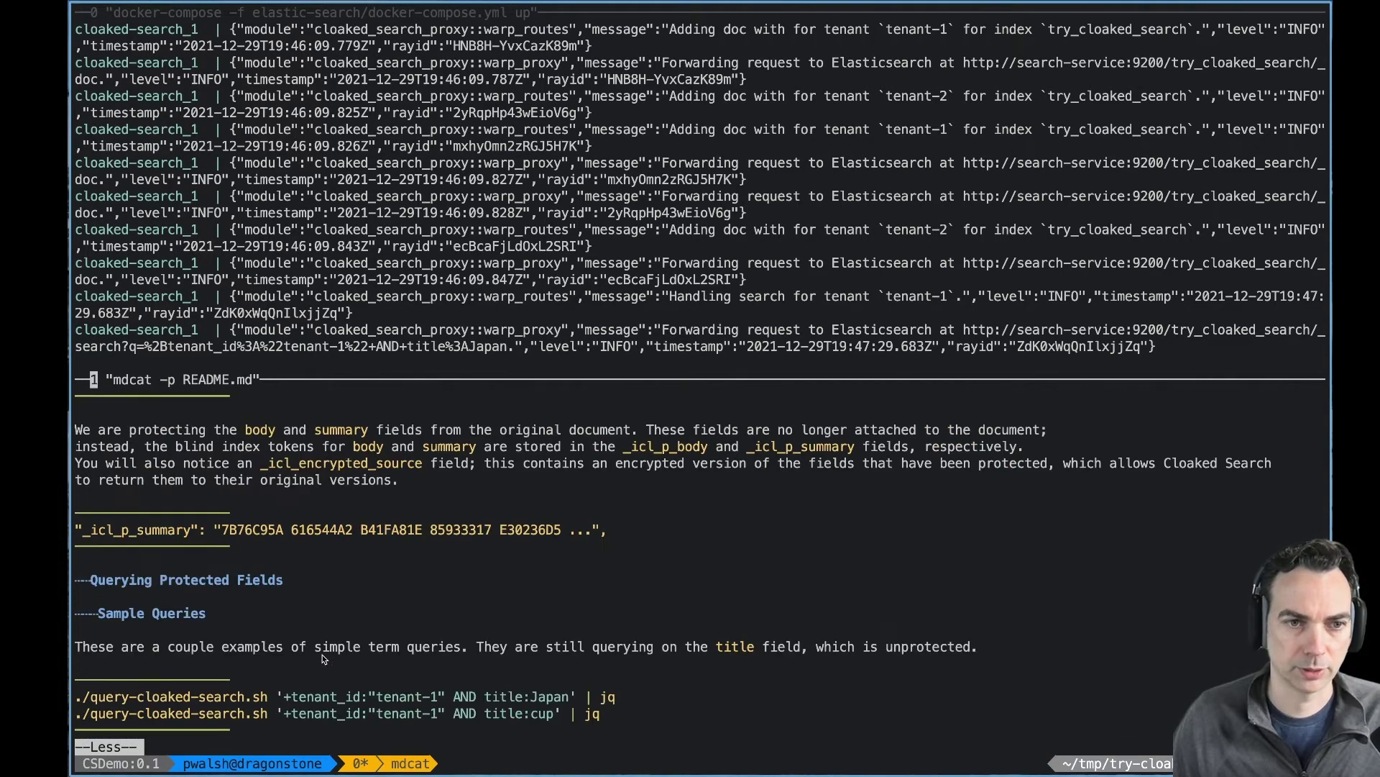
{"action": "scroll", "coordinate": [322, 658], "scroll_direction": "down", "scroll_amount": 5}
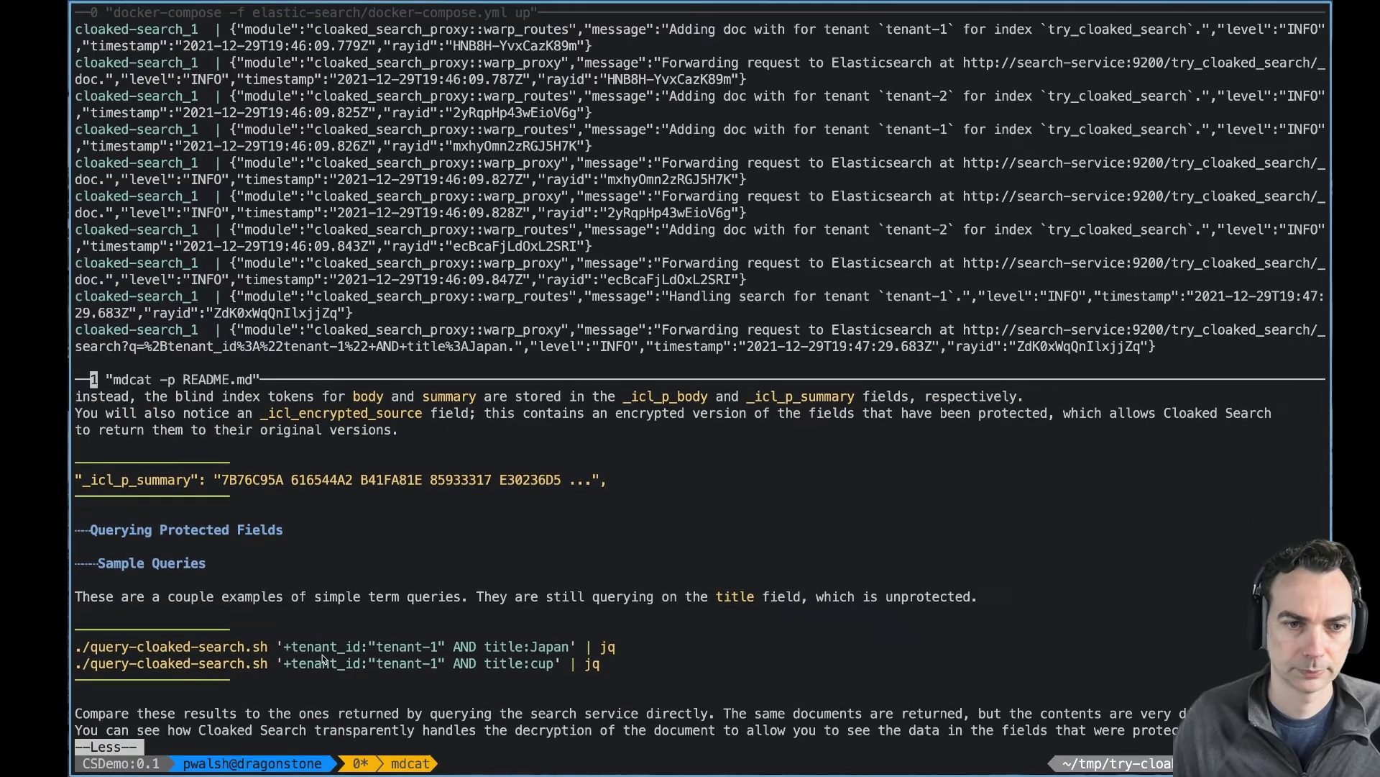
{"action": "scroll", "coordinate": [323, 659], "scroll_direction": "down", "scroll_amount": 5}
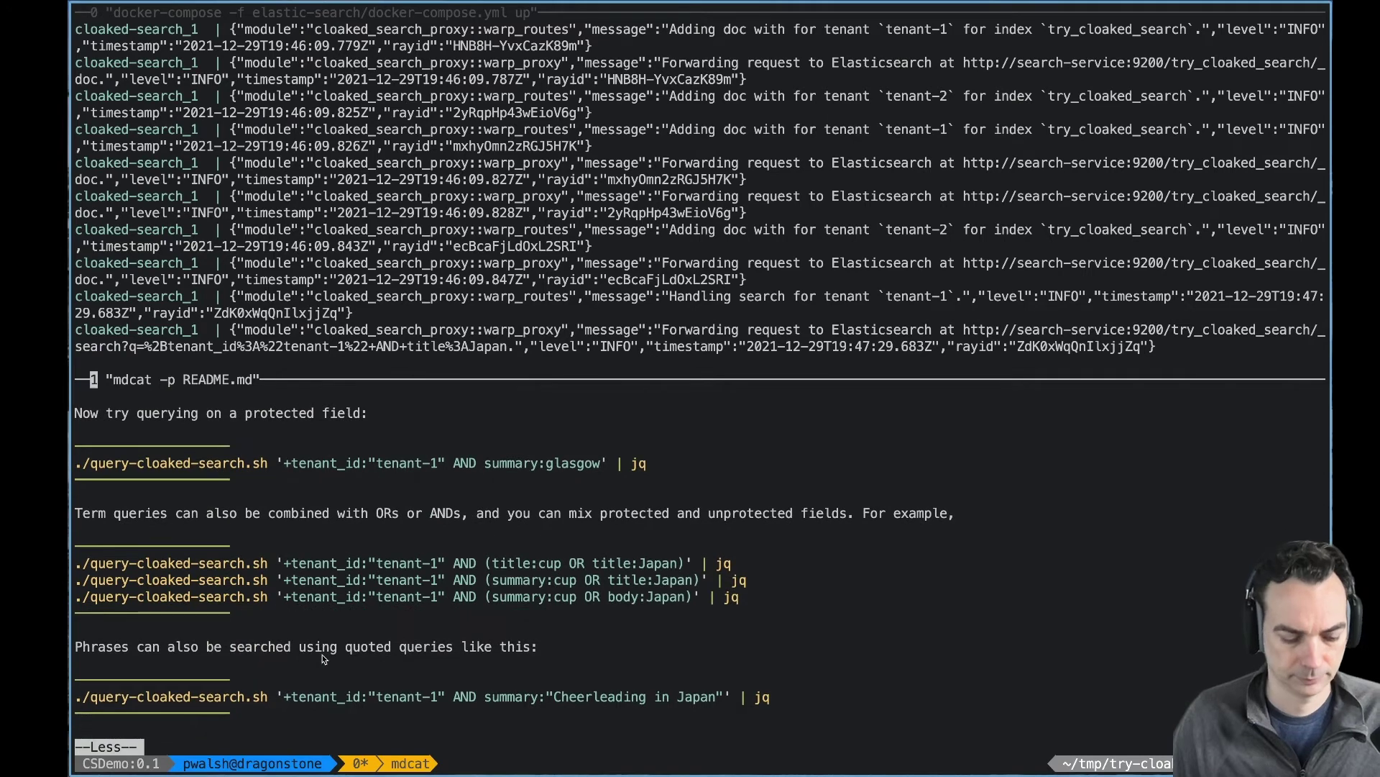
Return to the README's top, highlight port 9200, then bring up Insomnia.
{"action": "key", "text": "g"}
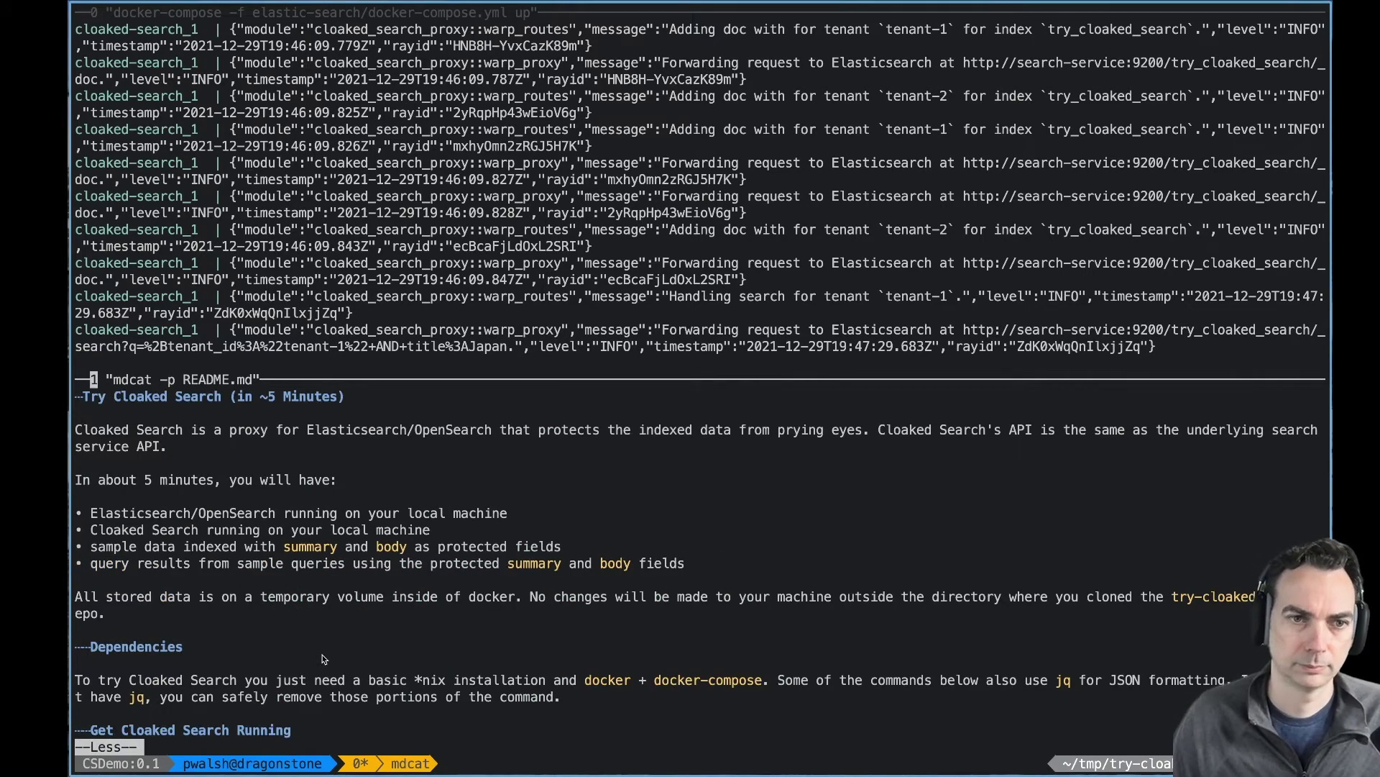
{"action": "scroll", "coordinate": [322, 659], "scroll_direction": "down", "scroll_amount": 6}
{"action": "scroll", "coordinate": [322, 659], "scroll_direction": "down", "scroll_amount": 4}
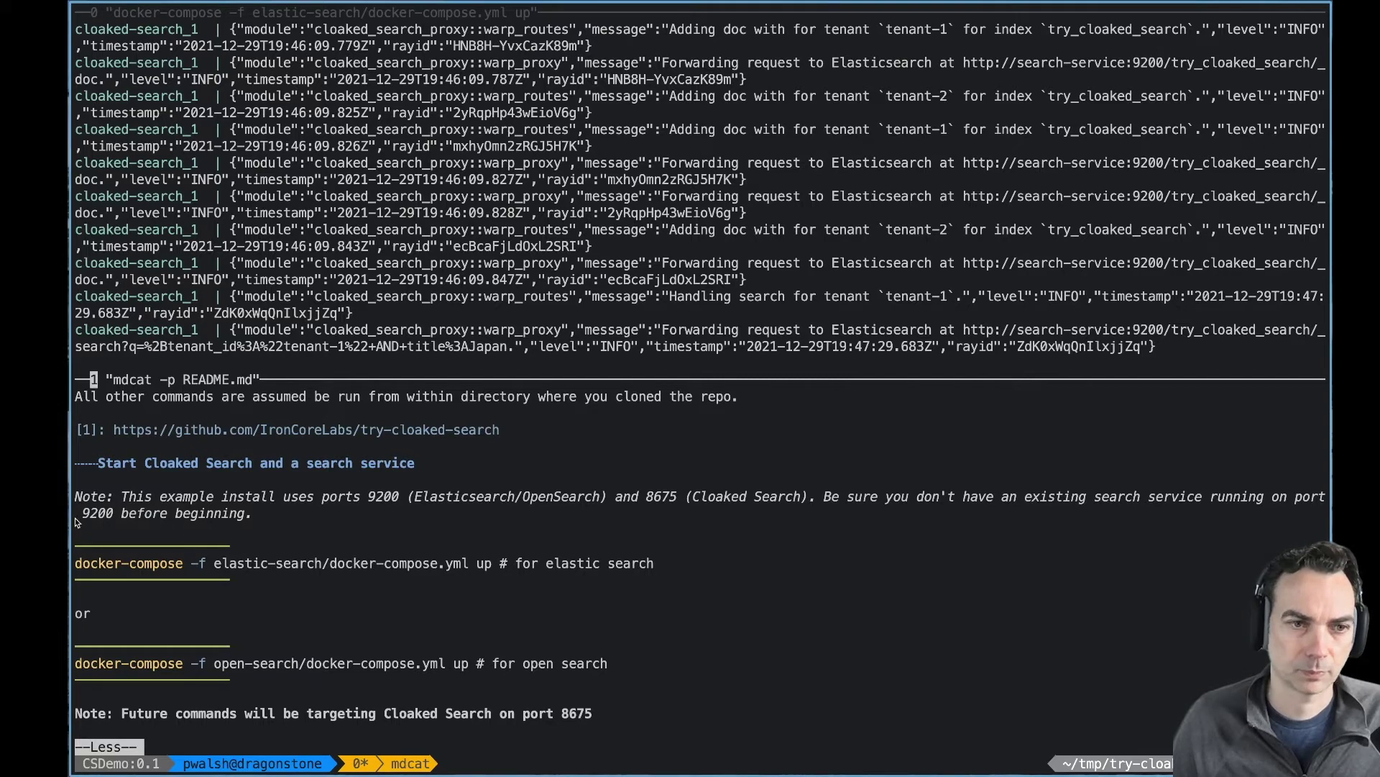
{"action": "double_click", "coordinate": [94, 515]}
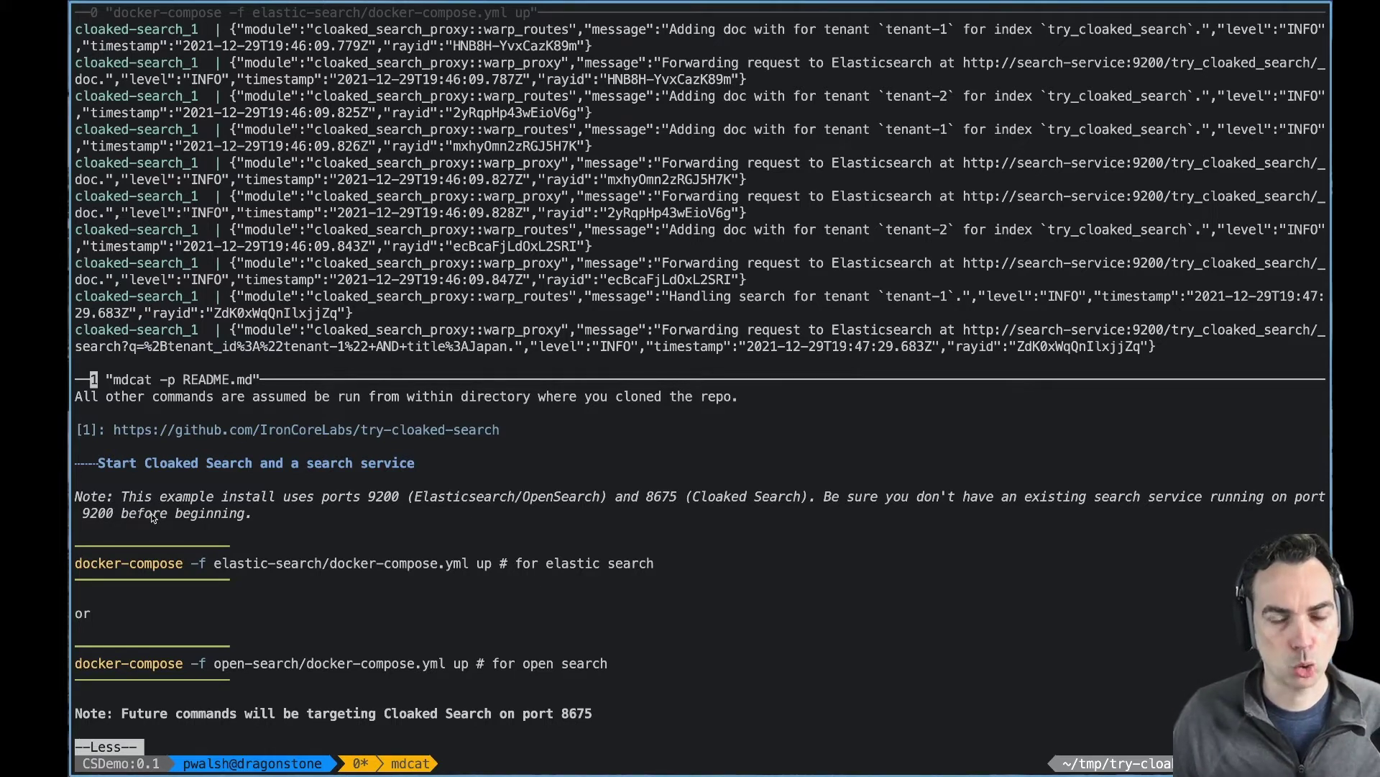
{"action": "key", "text": "super+Tab"}
{"action": "key", "text": "super+Tab"}
{"action": "key", "text": "super+Tab"}
{"action": "key", "text": "super+Tab"}
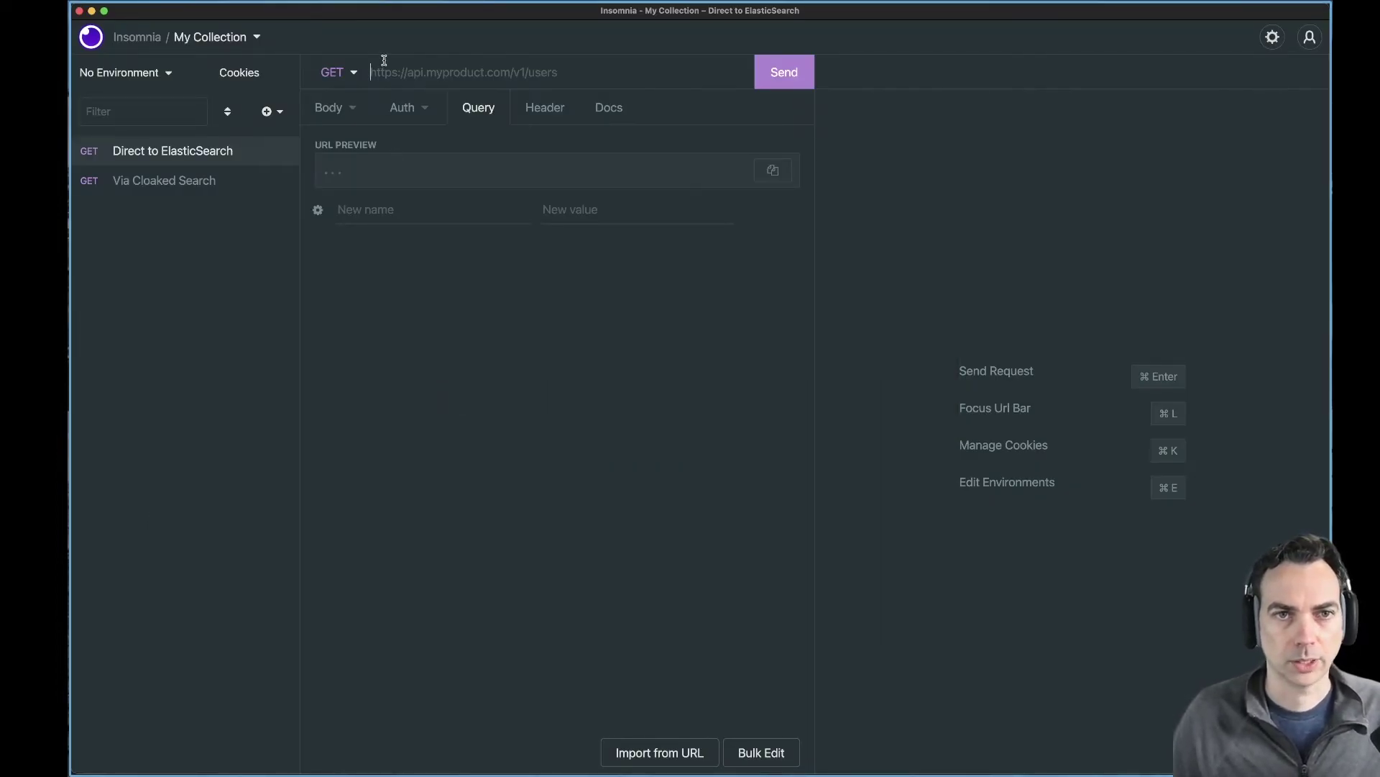
{"action": "type", "text": "http:"}
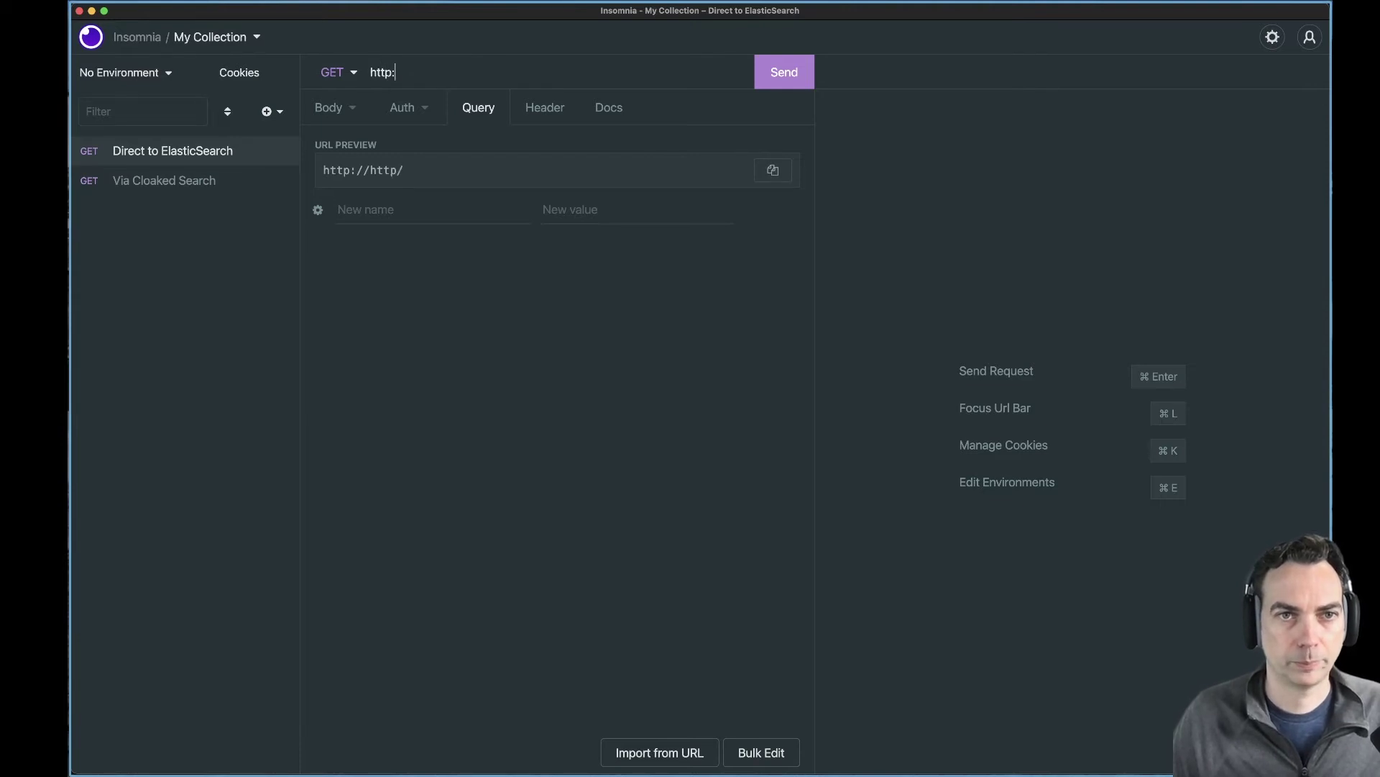
{"action": "type", "text": "//localhost"}
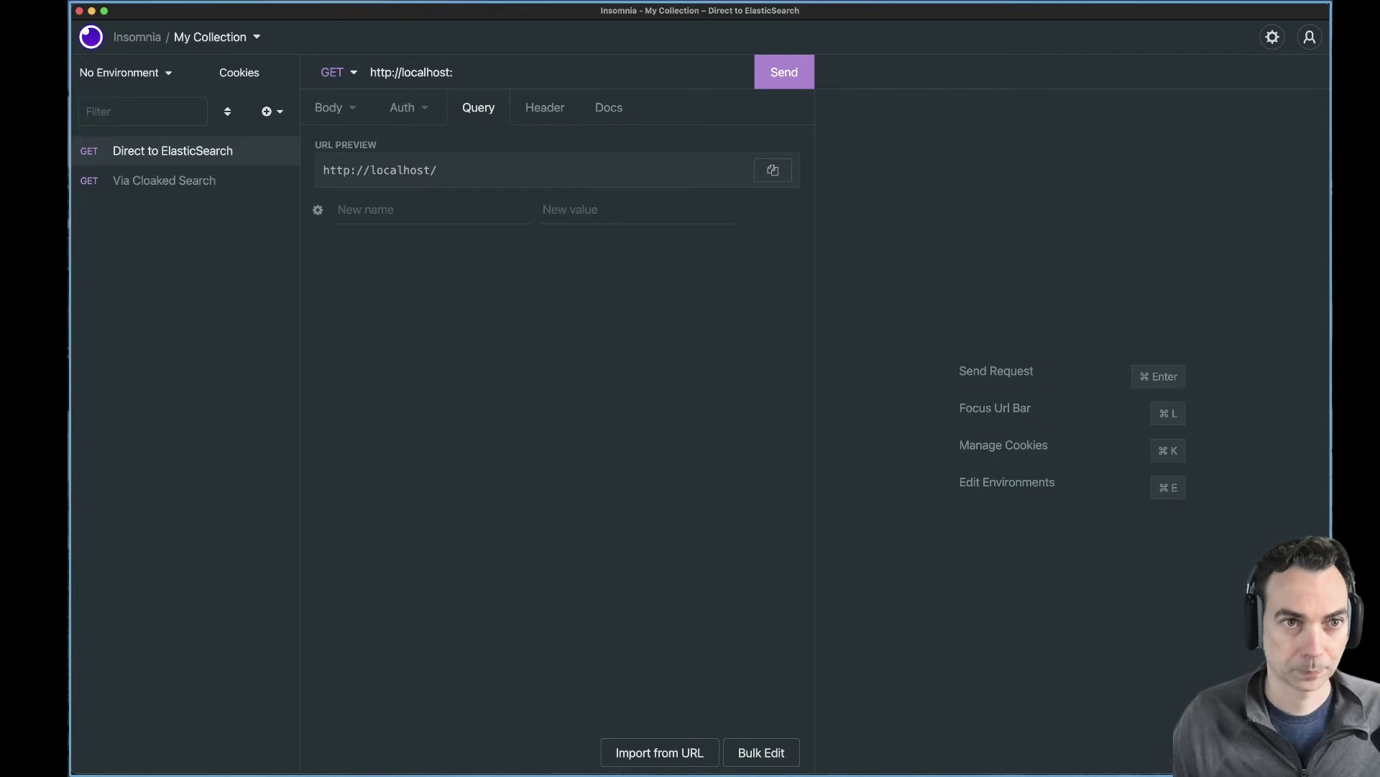
{"action": "type", "text": ":9200"}
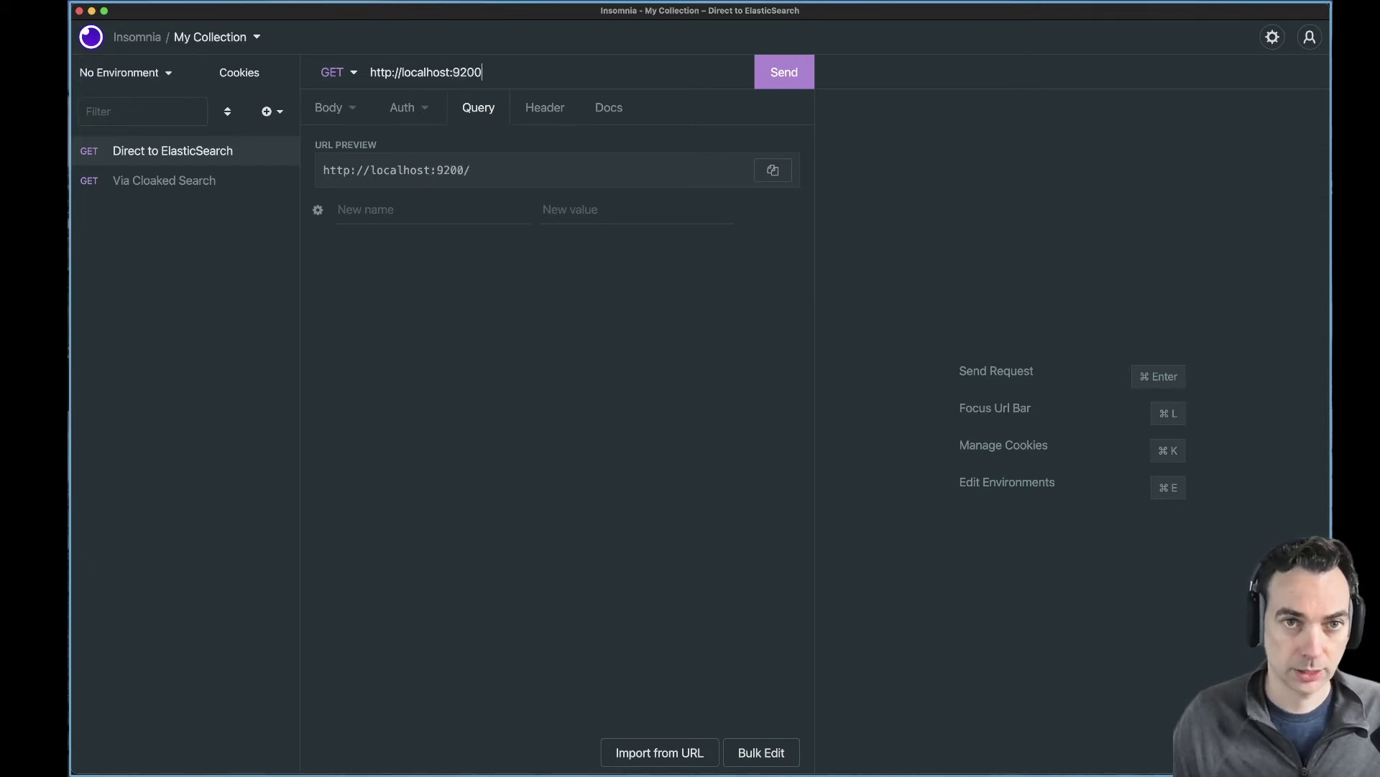
{"action": "type", "text": "/"}
{"action": "type", "text": "try_"}
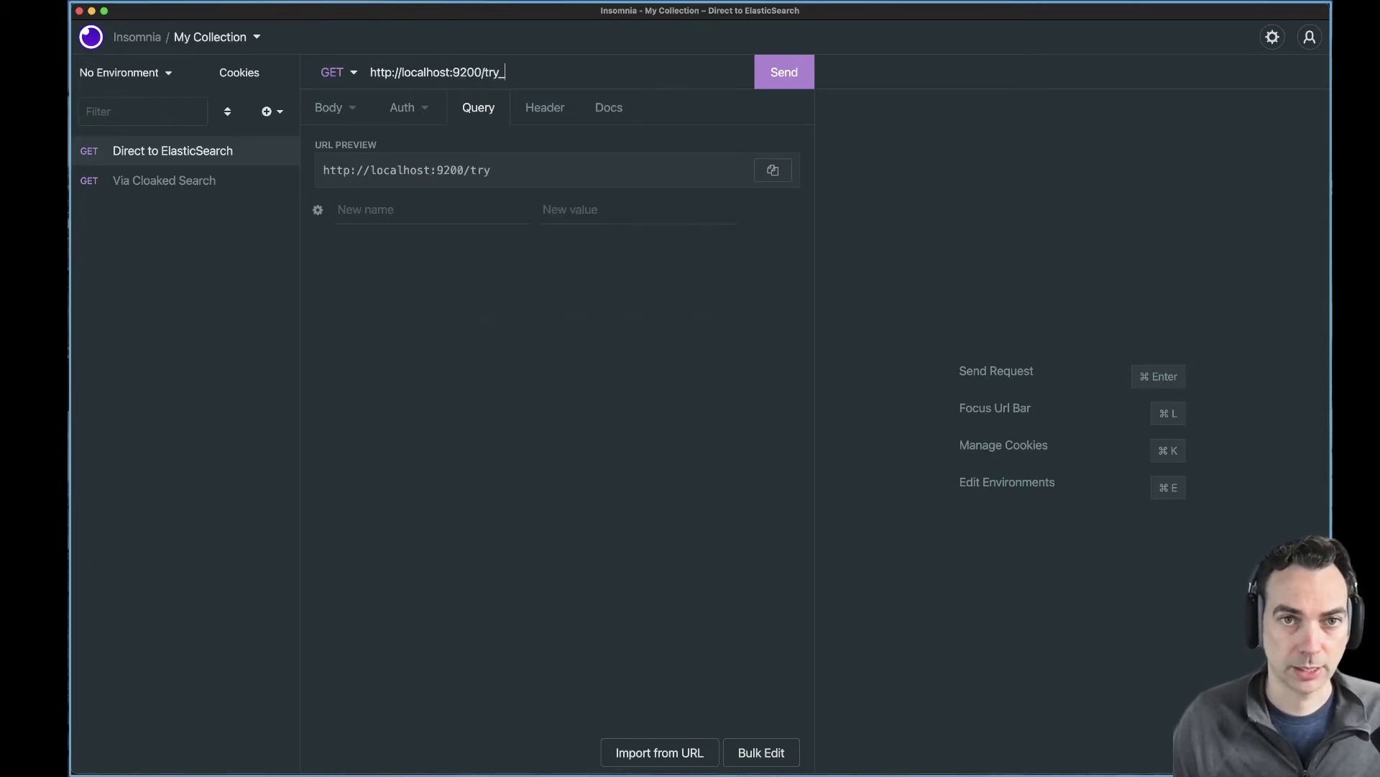
{"action": "type", "text": "cloaked_search"}
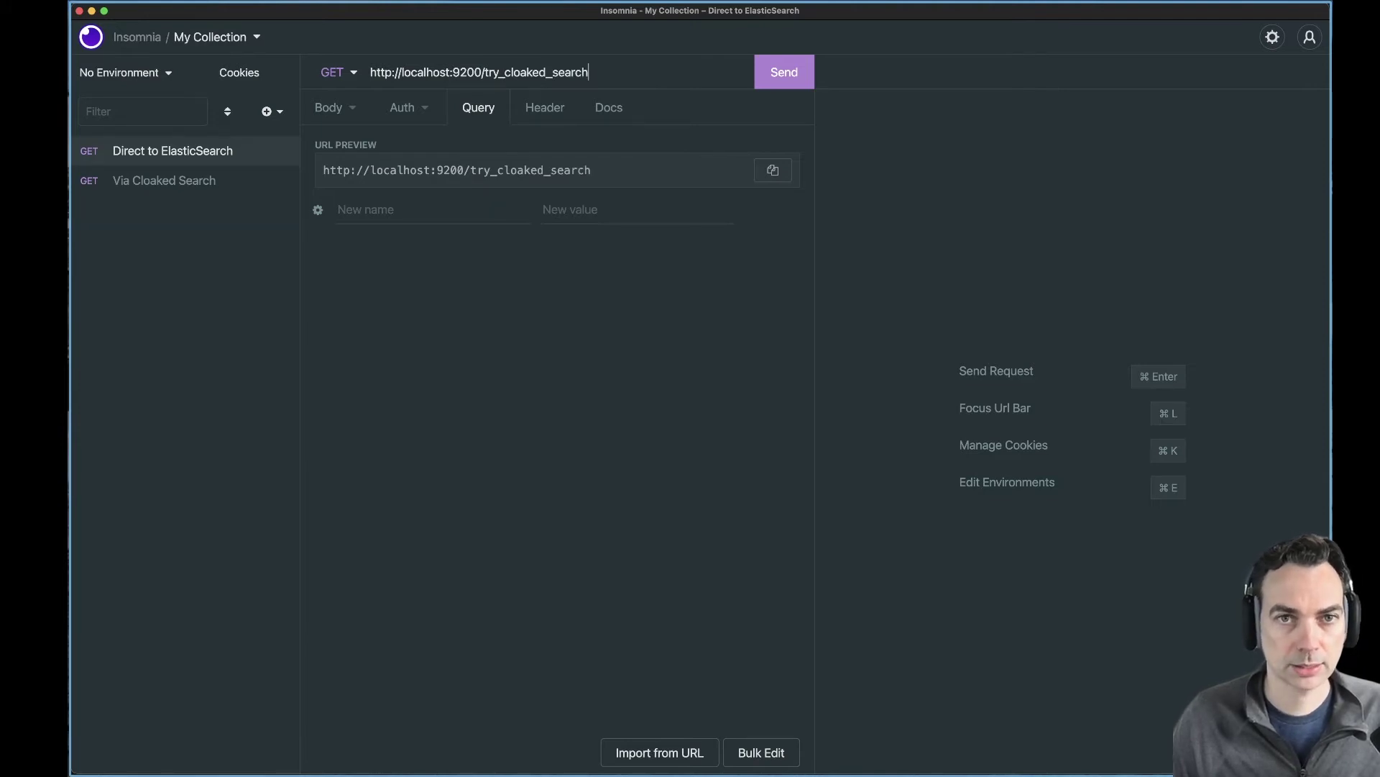
{"action": "type", "text": "/_search"}
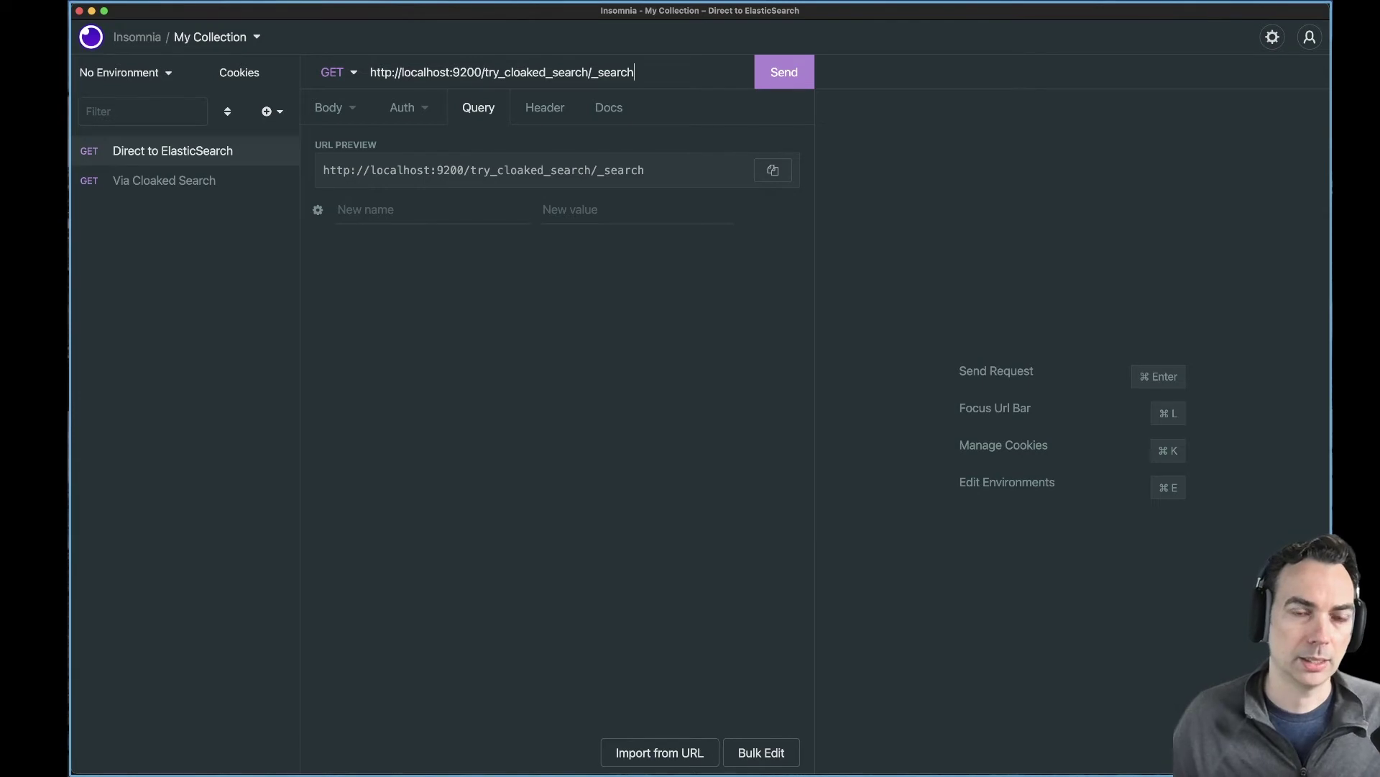
{"action": "left_click", "coordinate": [369, 206]}
{"action": "type", "text": "q"}
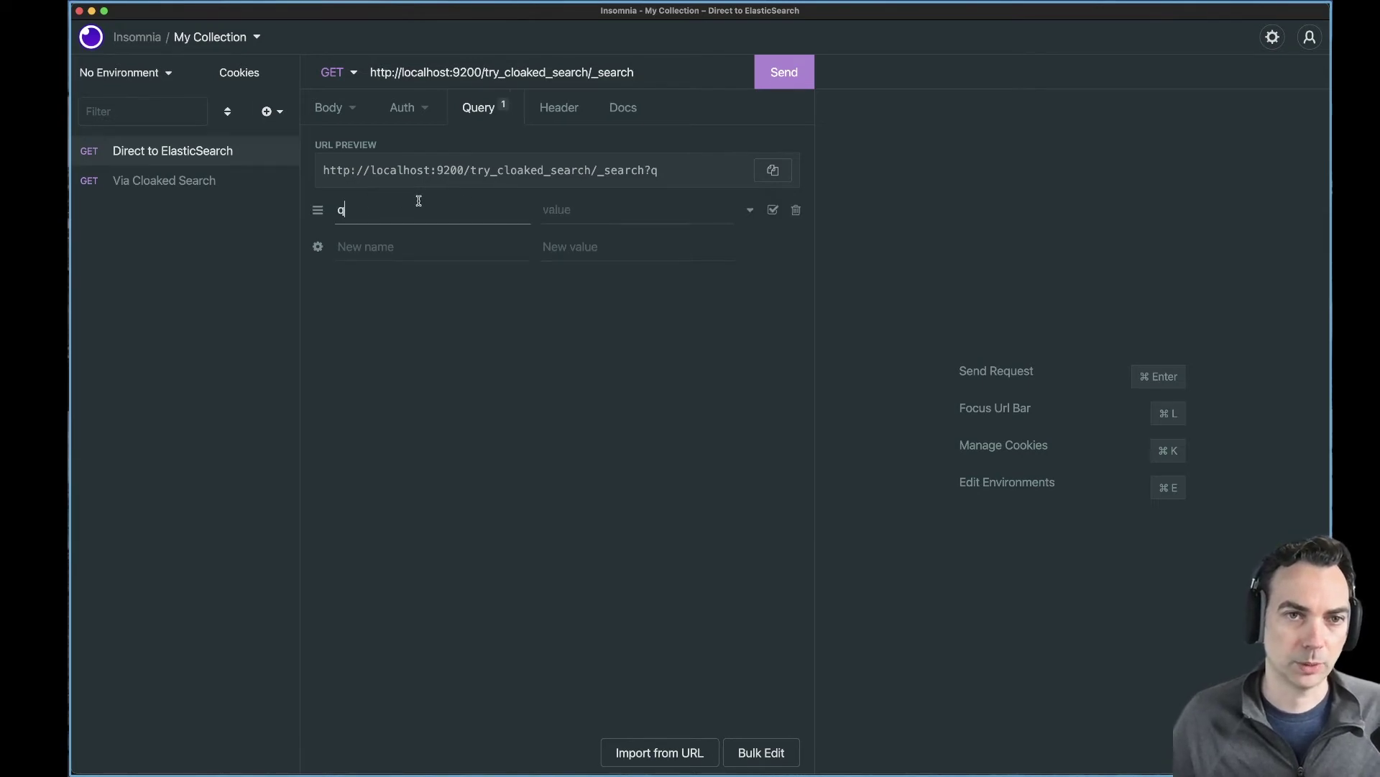
{"action": "left_click", "coordinate": [558, 207]}
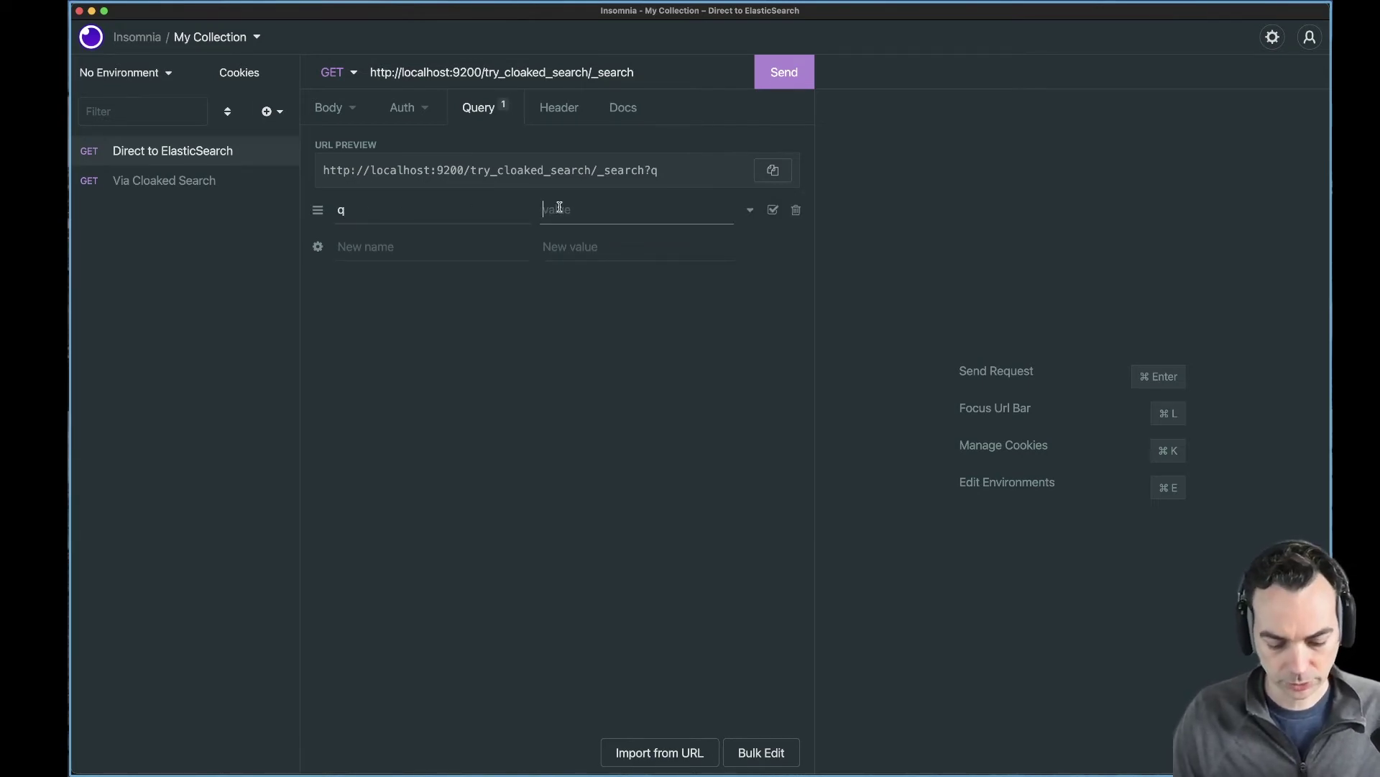
{"action": "type", "text": "+te"}
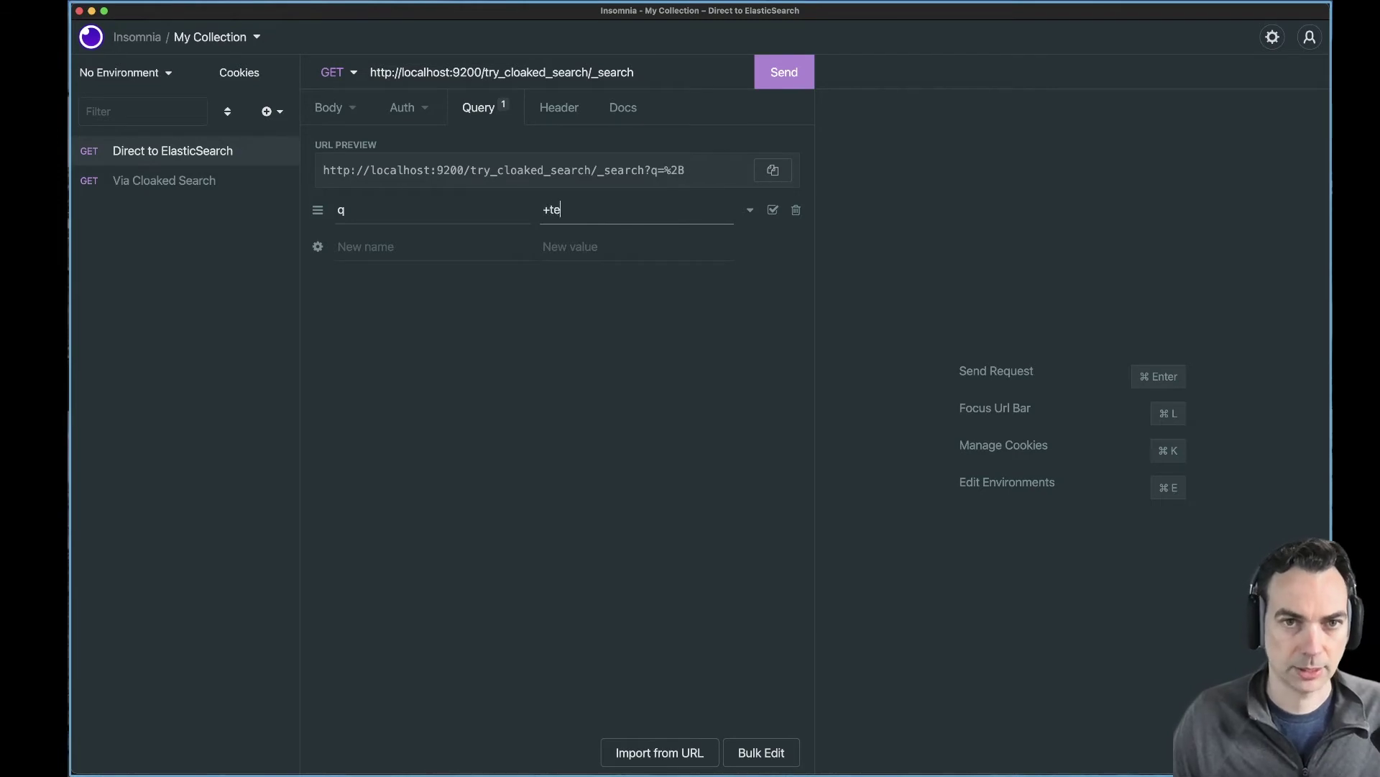
{"action": "type", "text": "nant"}
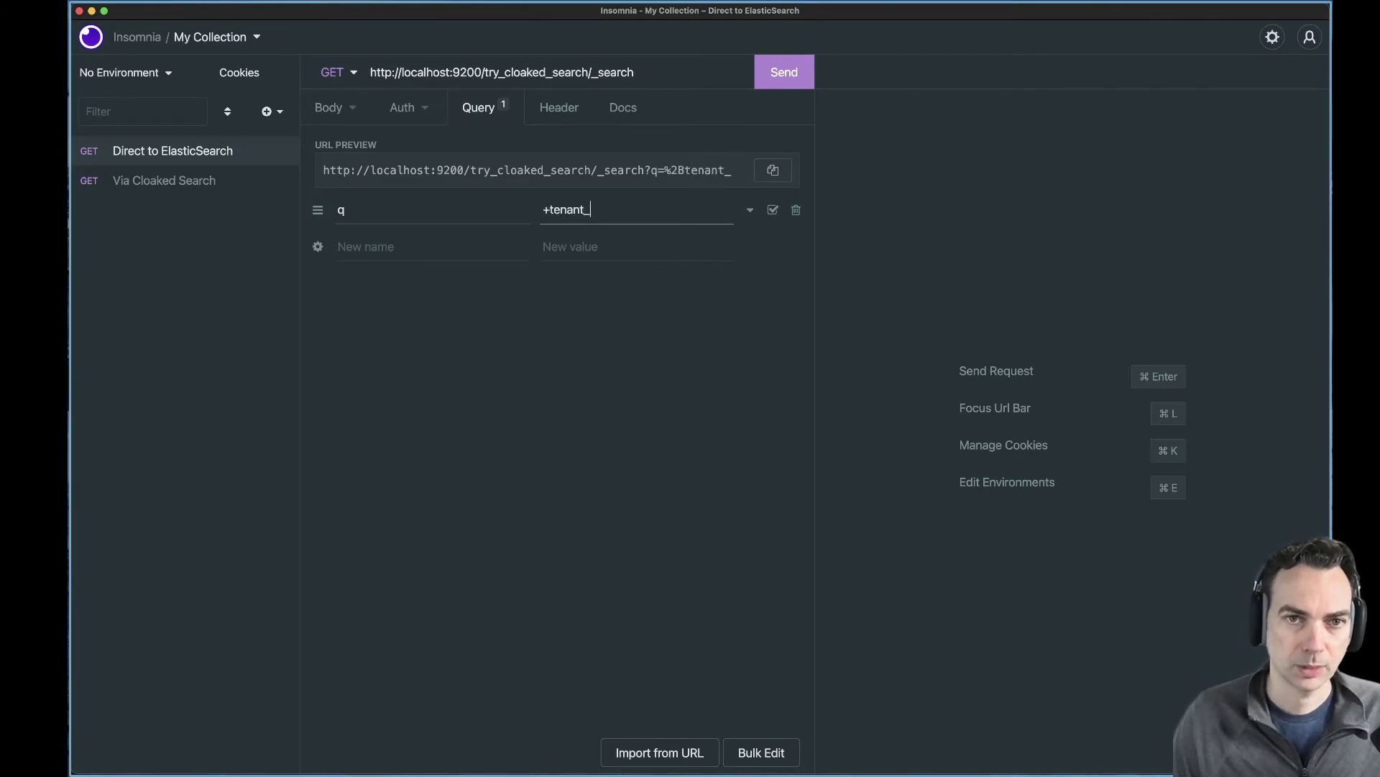
{"action": "type", "text": "_id=\"t"}
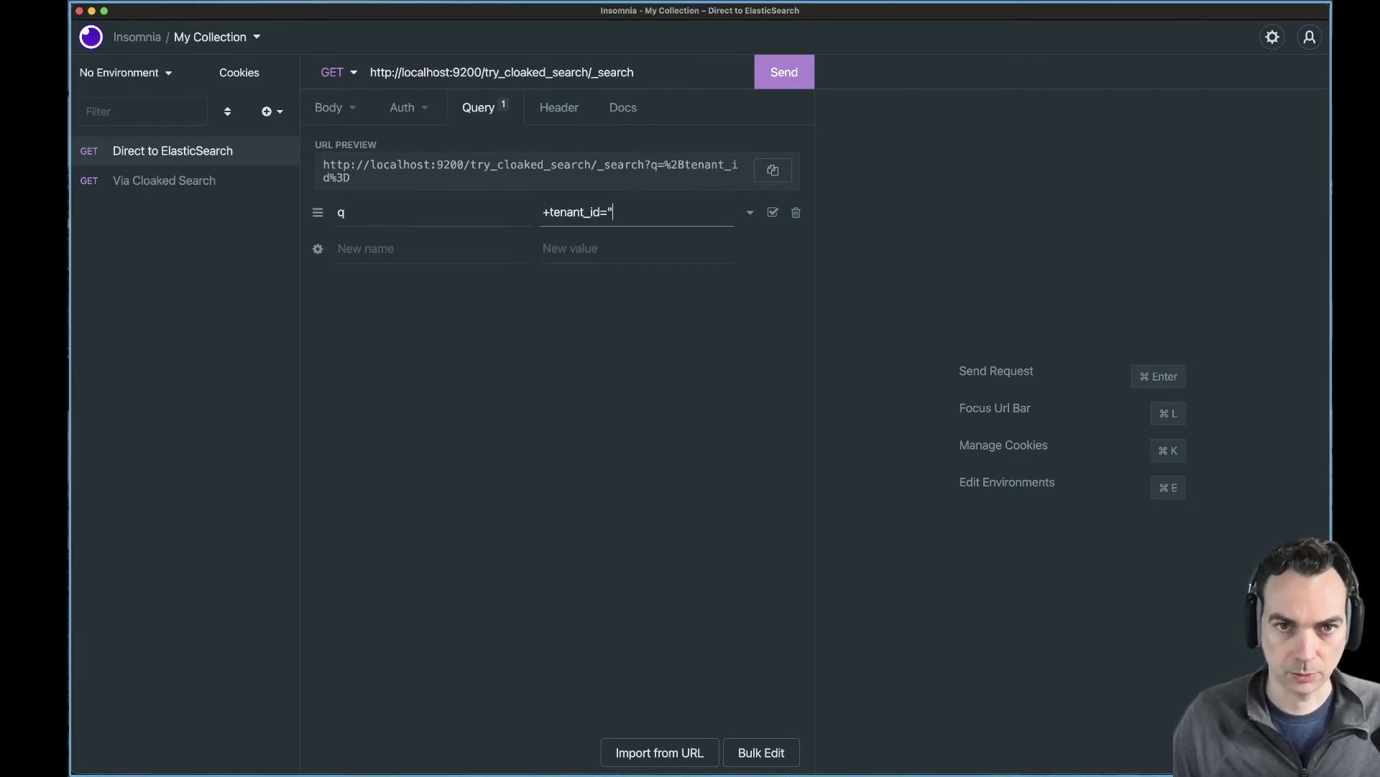
{"action": "key", "text": "BackSpace"}
{"action": "key", "text": "BackSpace"}
{"action": "key", "text": "BackSpace"}
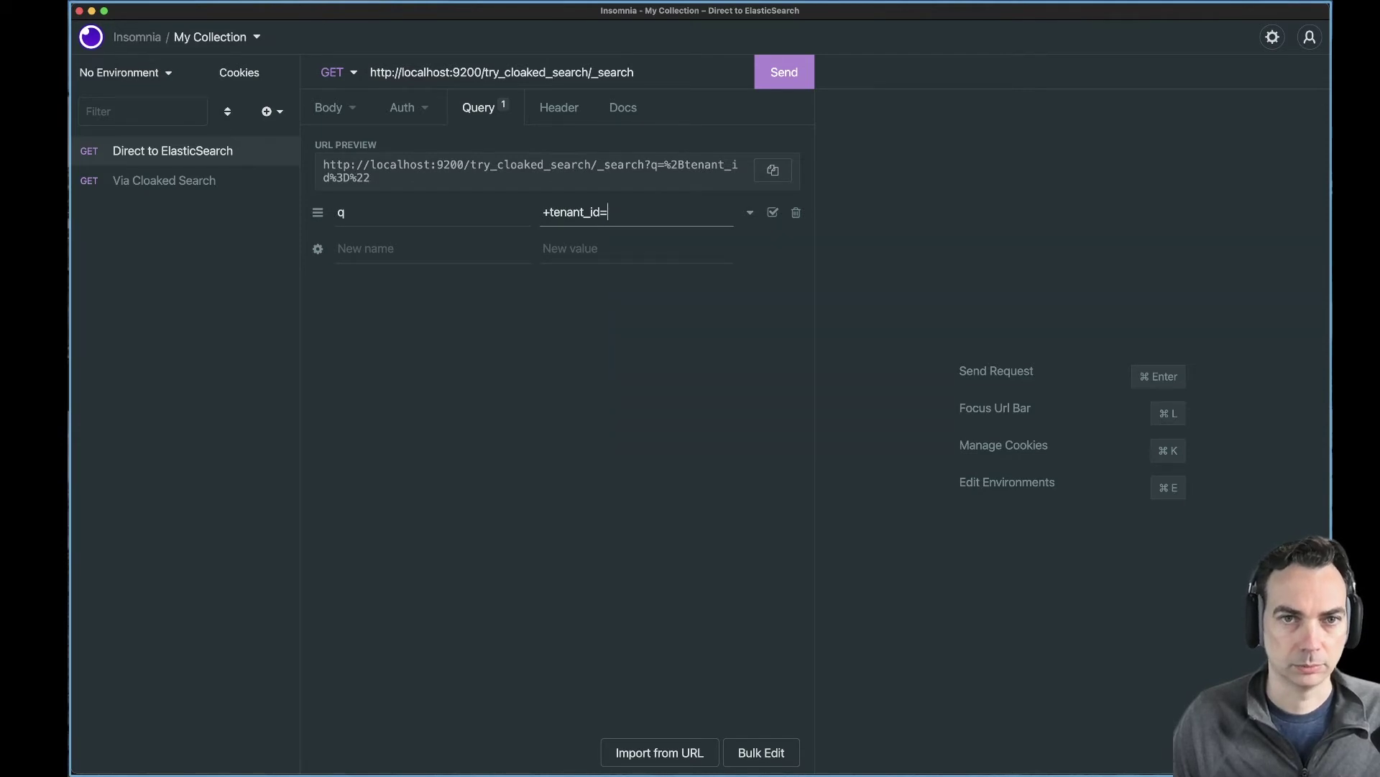
{"action": "key", "text": "BackSpace"}
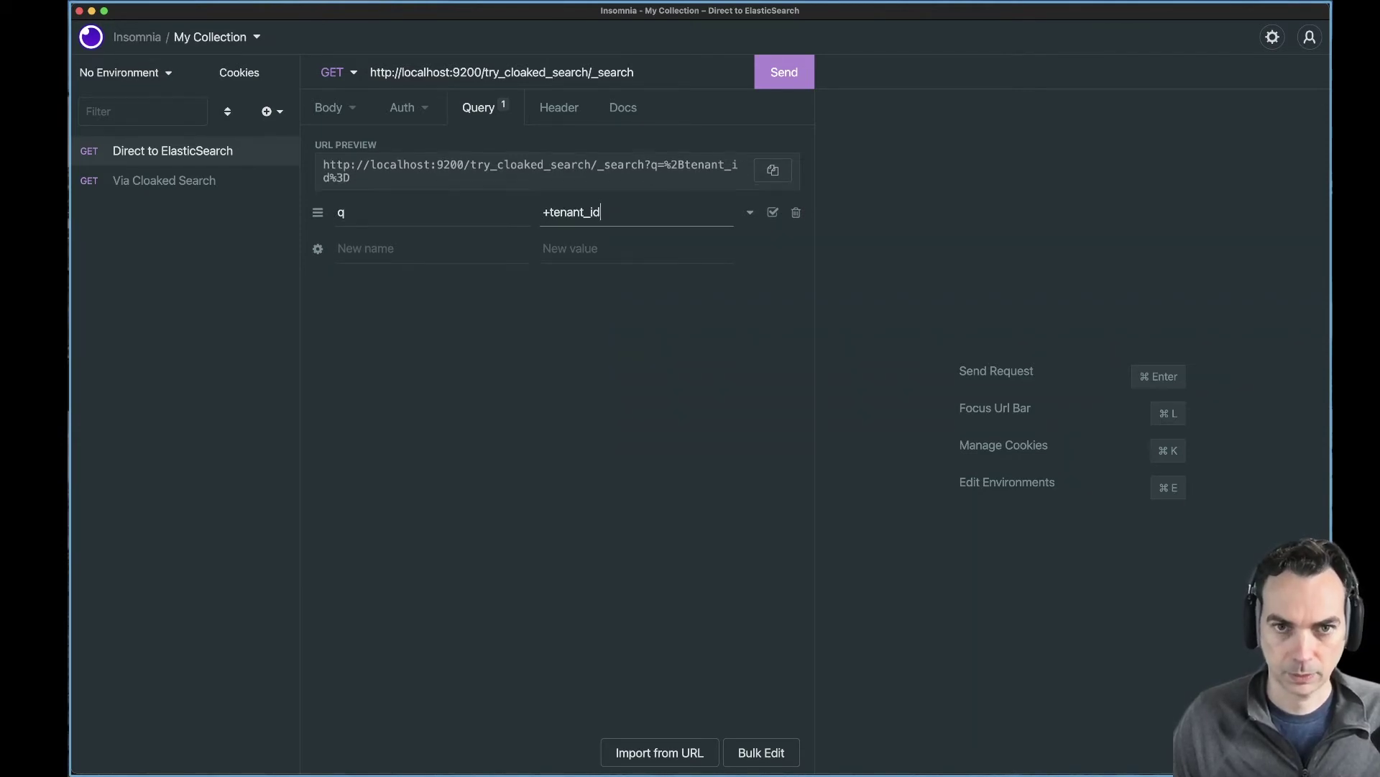
{"action": "type", "text": ":te"}
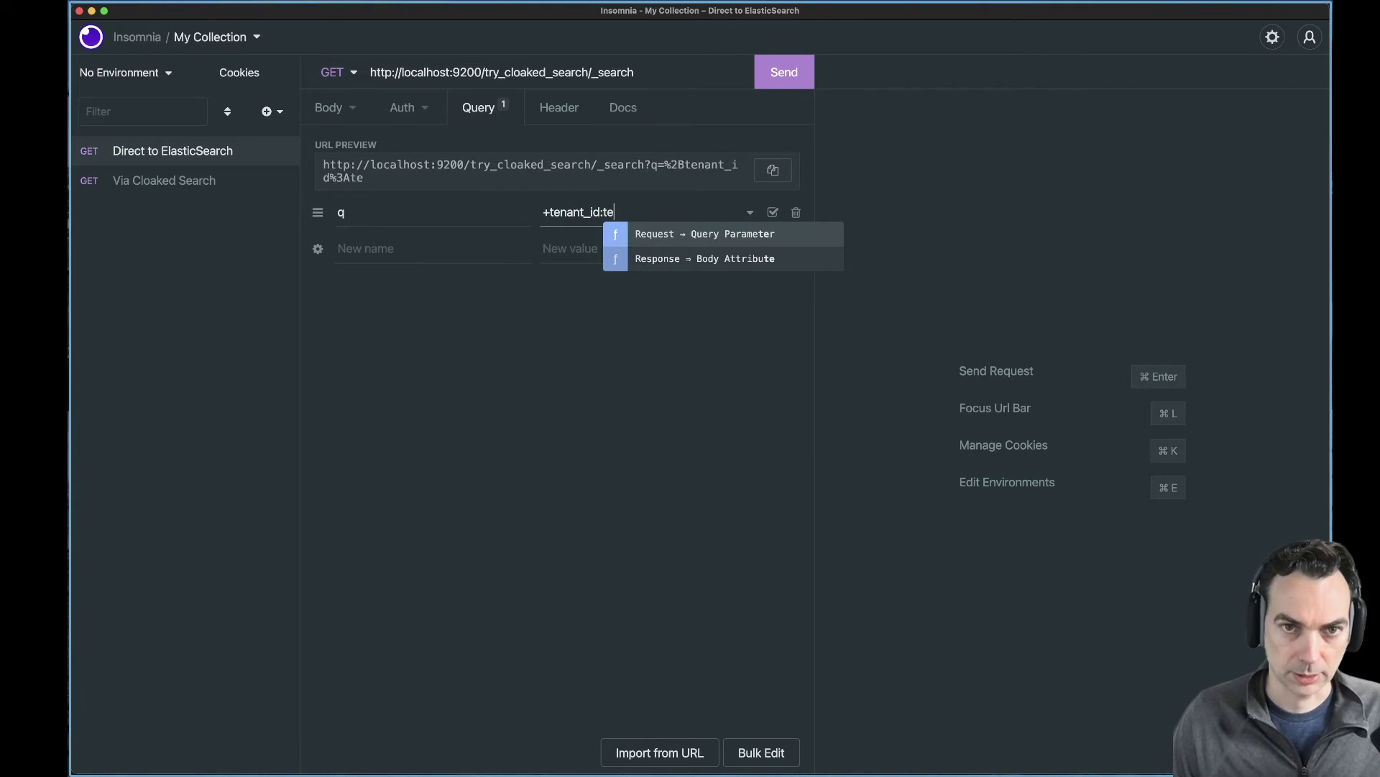
{"action": "key", "text": "BackSpace"}
{"action": "key", "text": "BackSpace"}
{"action": "type", "text": "\"tenant-"}
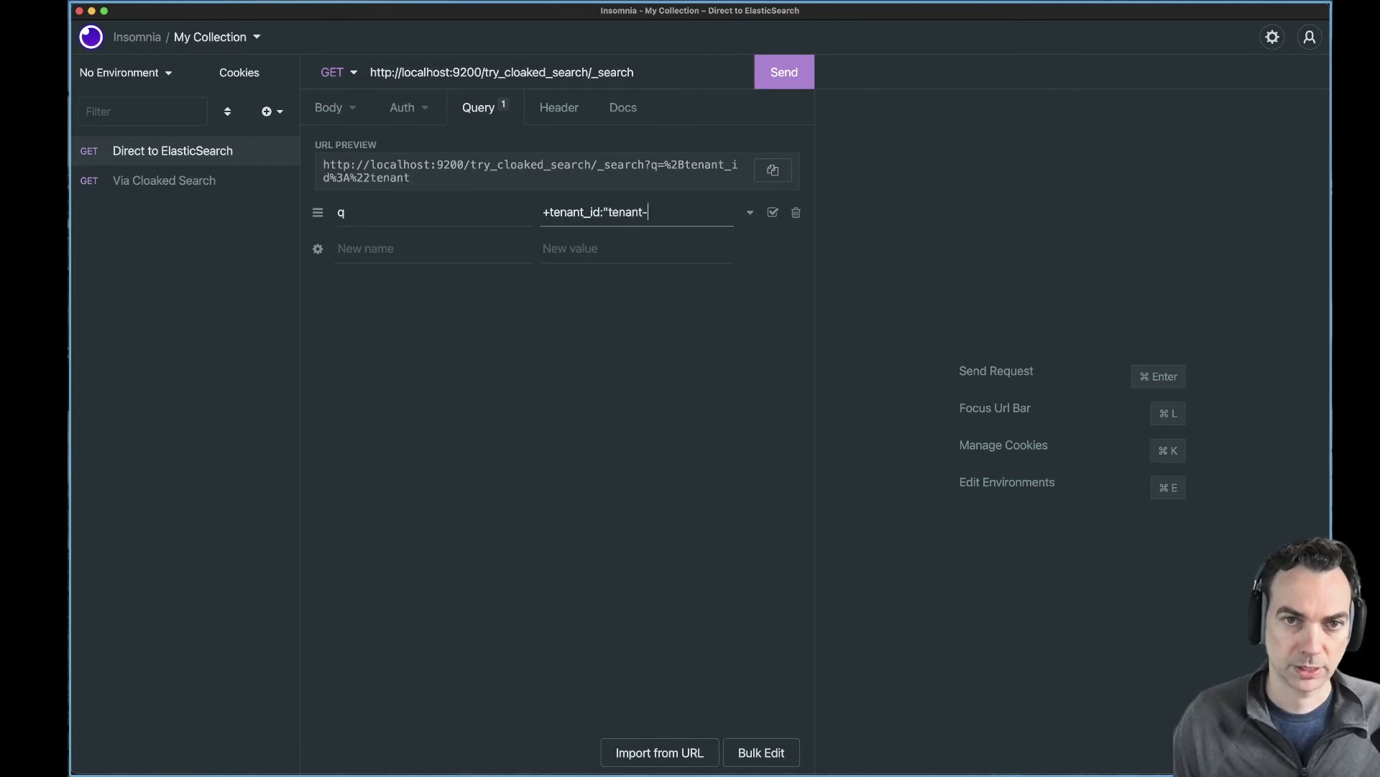
{"action": "type", "text": "1\""}
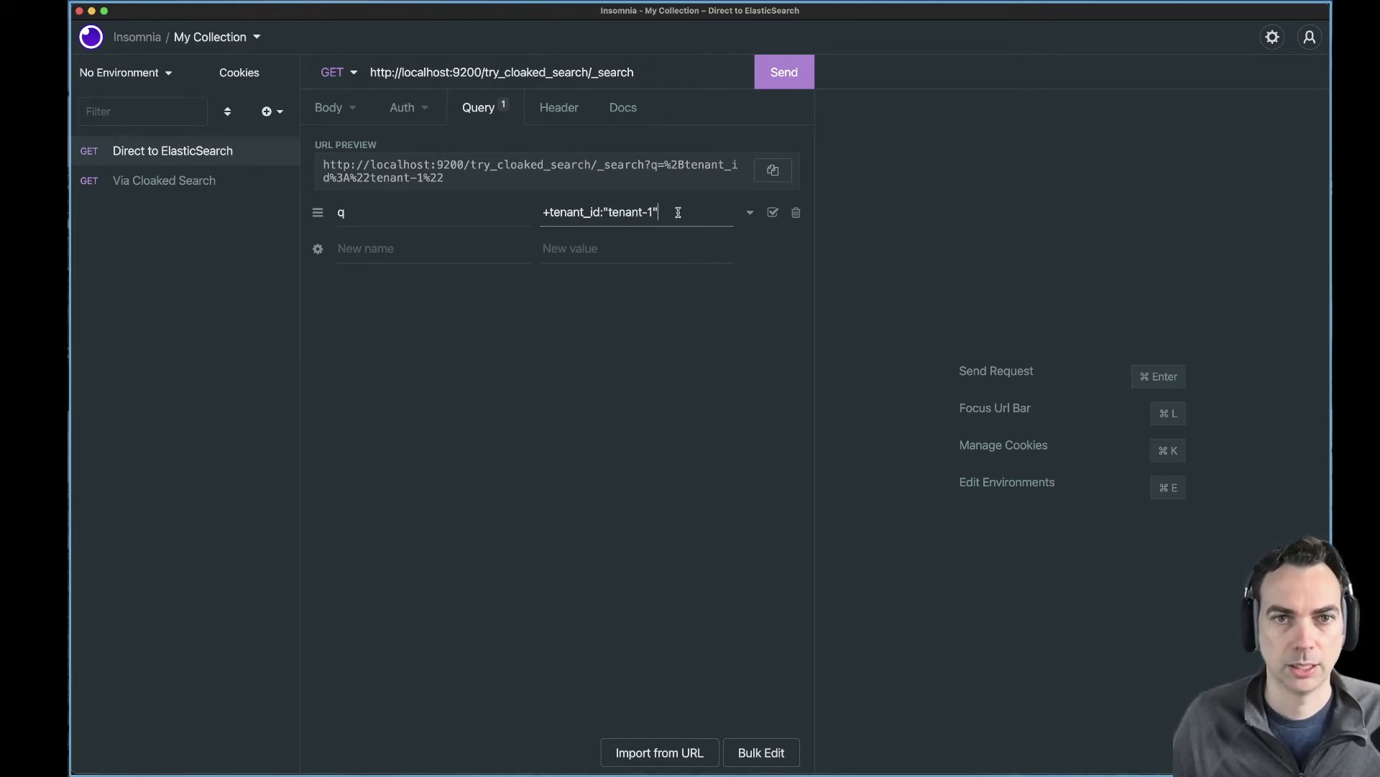
Send the direct tenant-1 query, reviewing its 500 hits with encrypted bodies, then select Via Cloaked Search.
{"action": "left_click", "coordinate": [785, 83]}
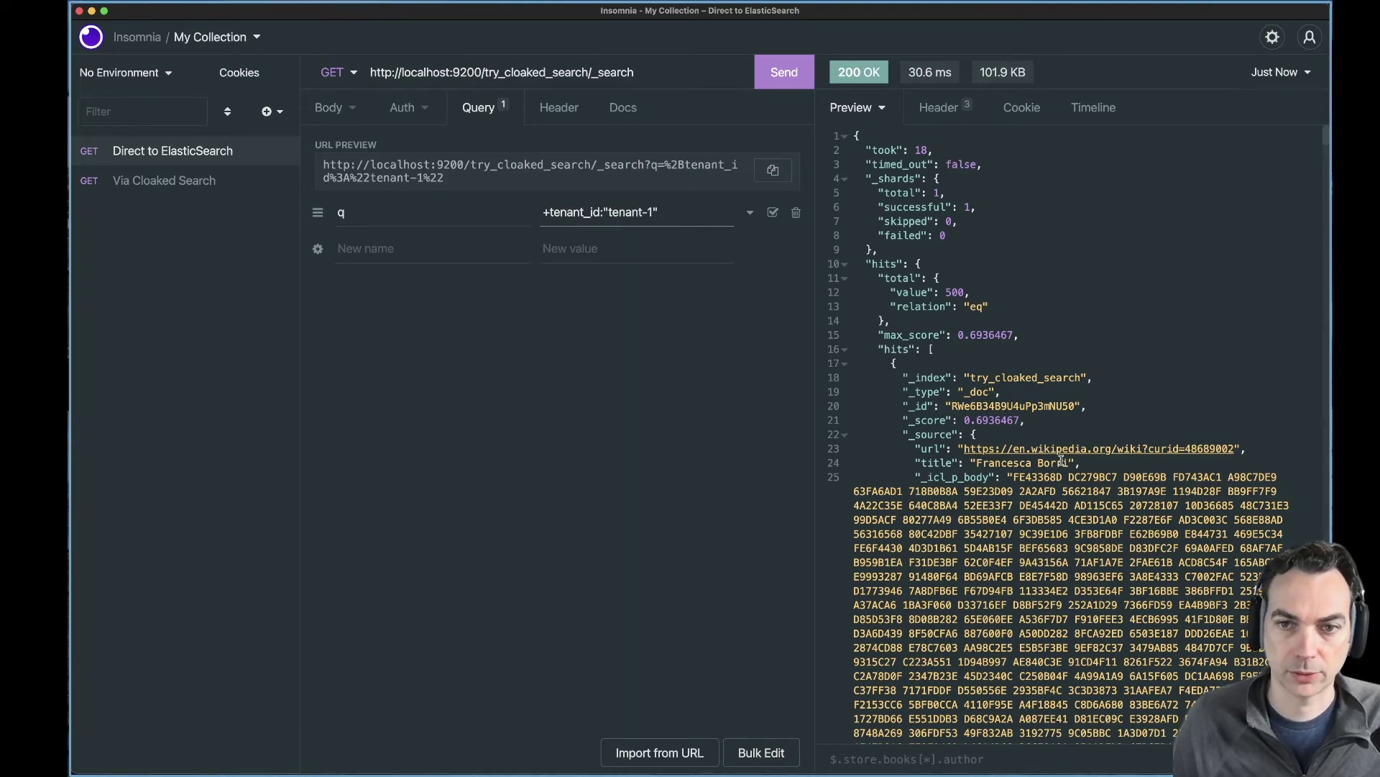
{"action": "scroll", "coordinate": [968, 475], "scroll_direction": "down", "scroll_amount": 15}
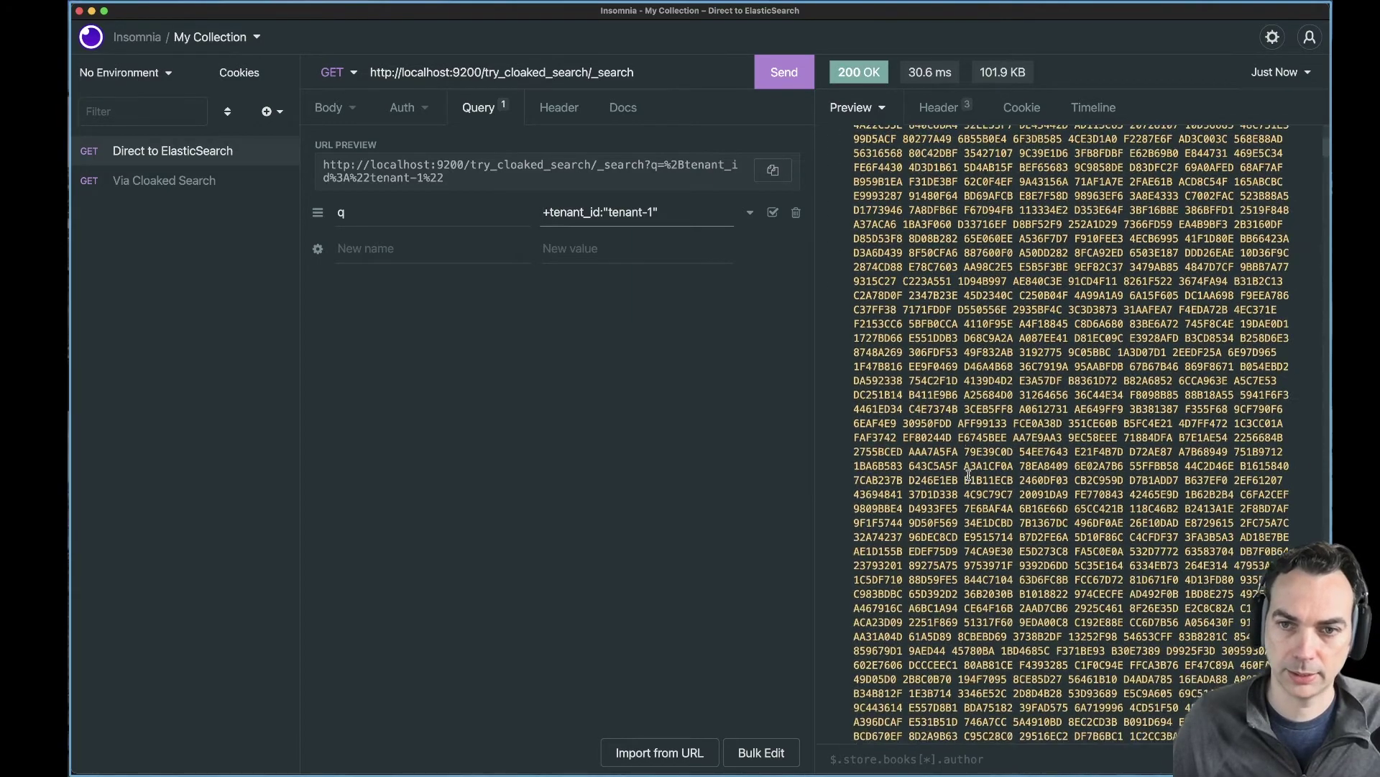
{"action": "scroll", "coordinate": [968, 474], "scroll_direction": "down", "scroll_amount": 3}
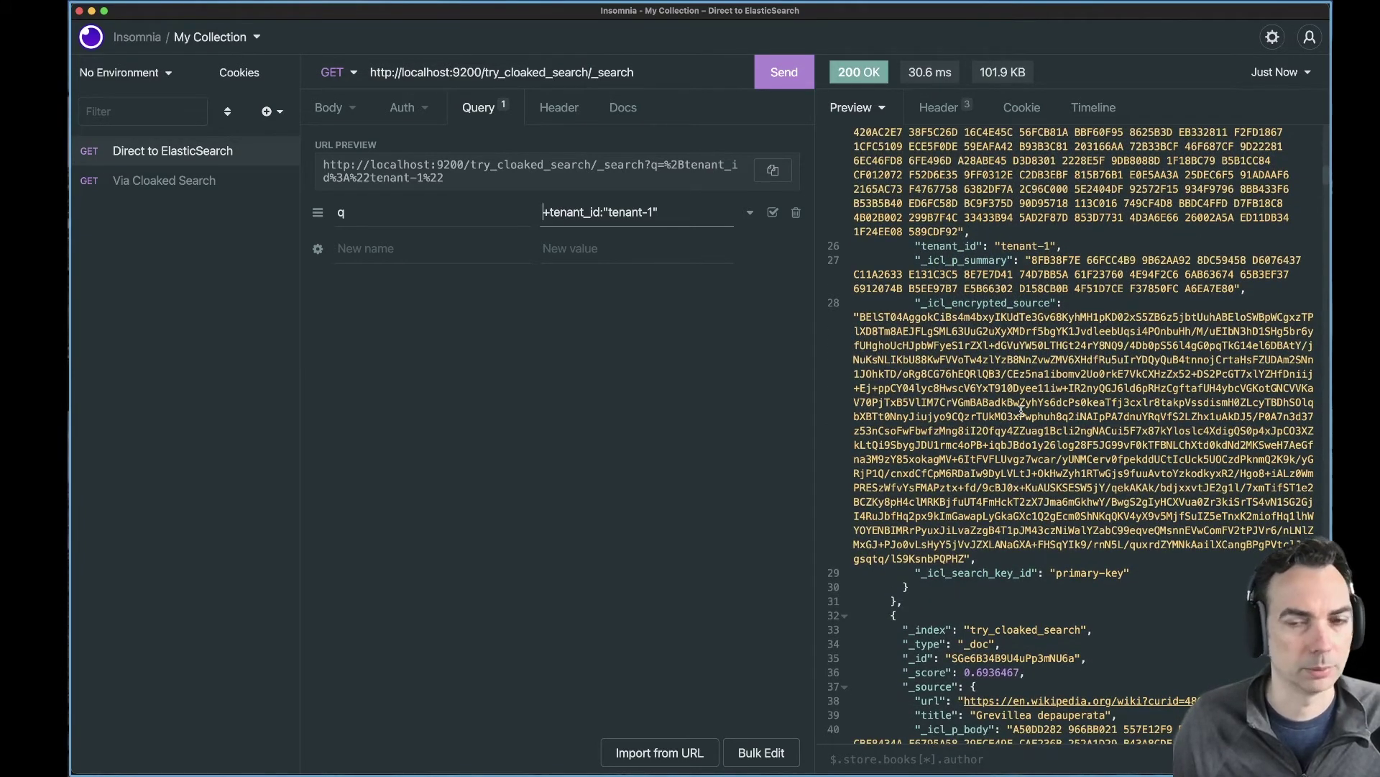
{"action": "scroll", "coordinate": [1039, 376], "scroll_direction": "up", "scroll_amount": 10}
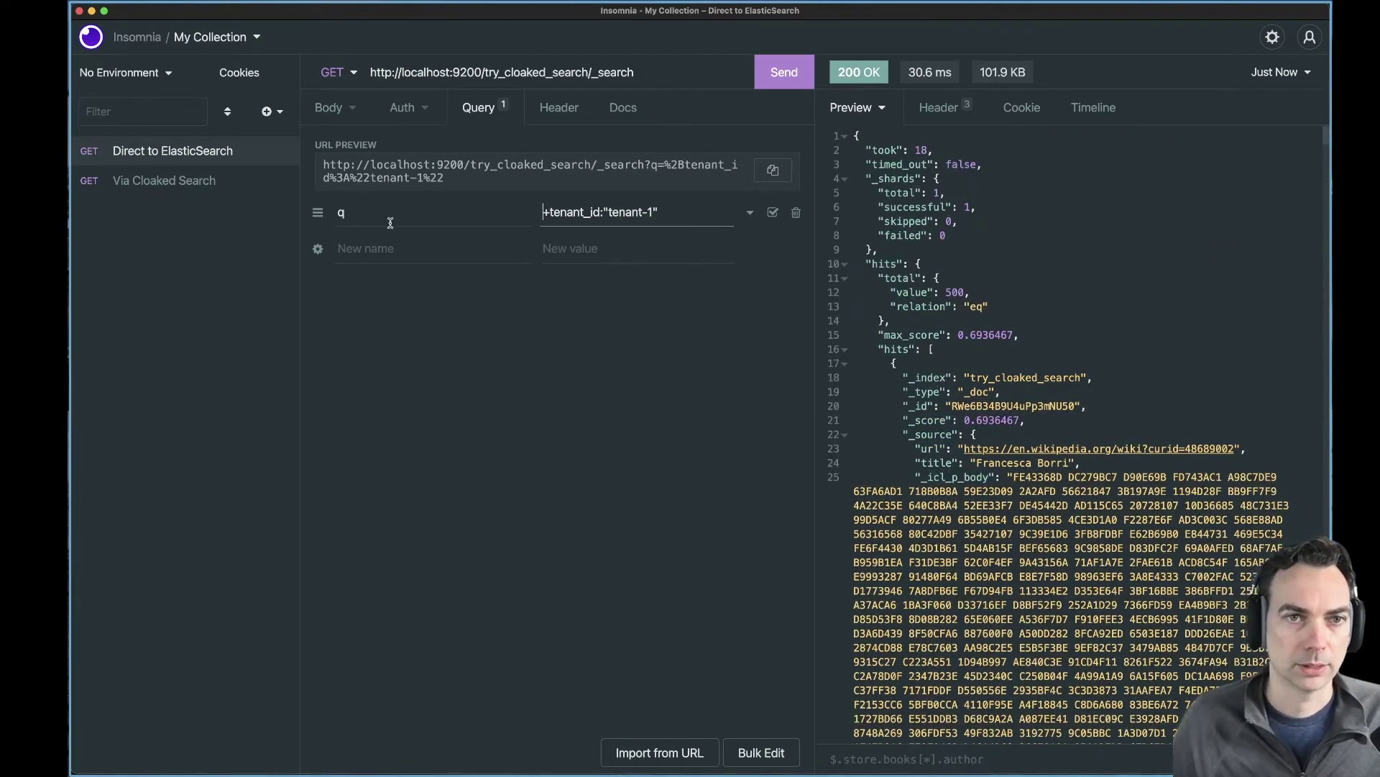
{"action": "left_click", "coordinate": [429, 72]}
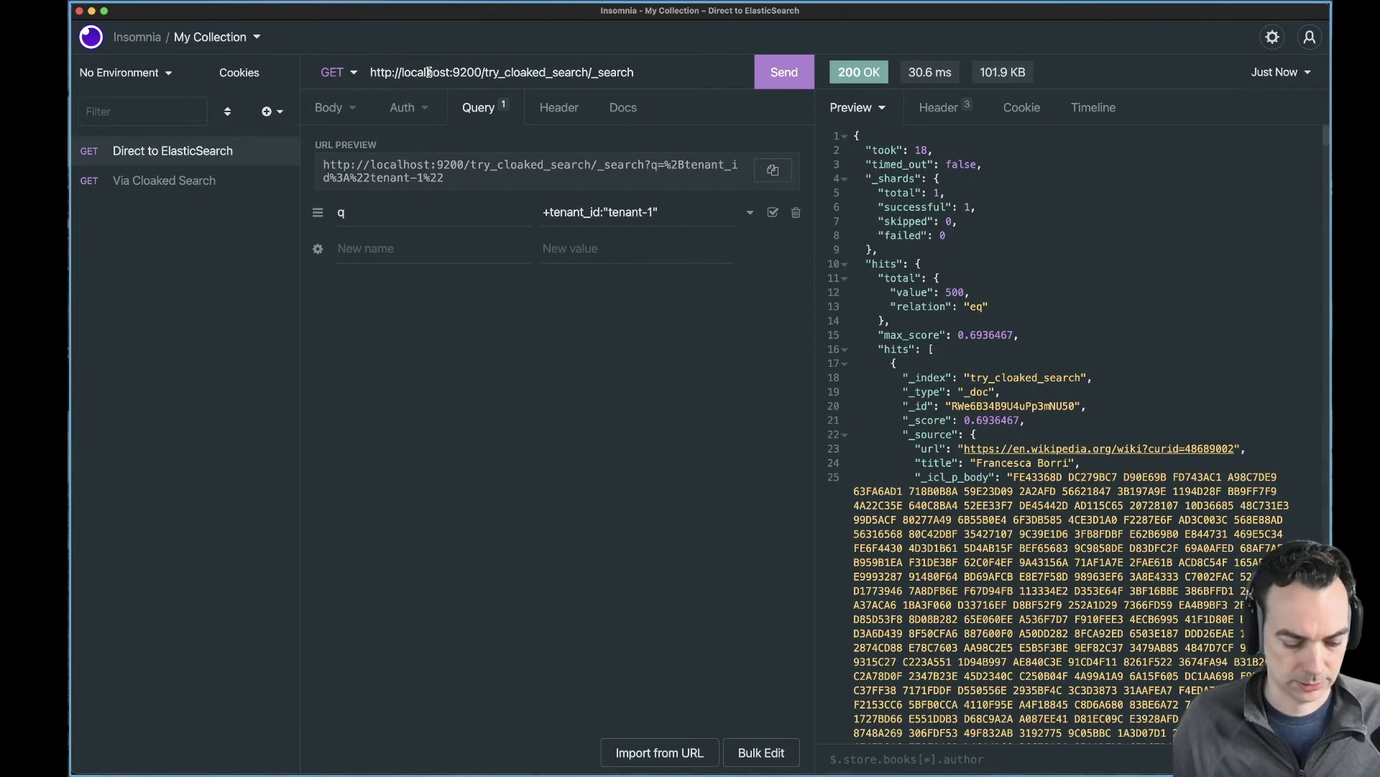
{"action": "left_click", "coordinate": [206, 182]}
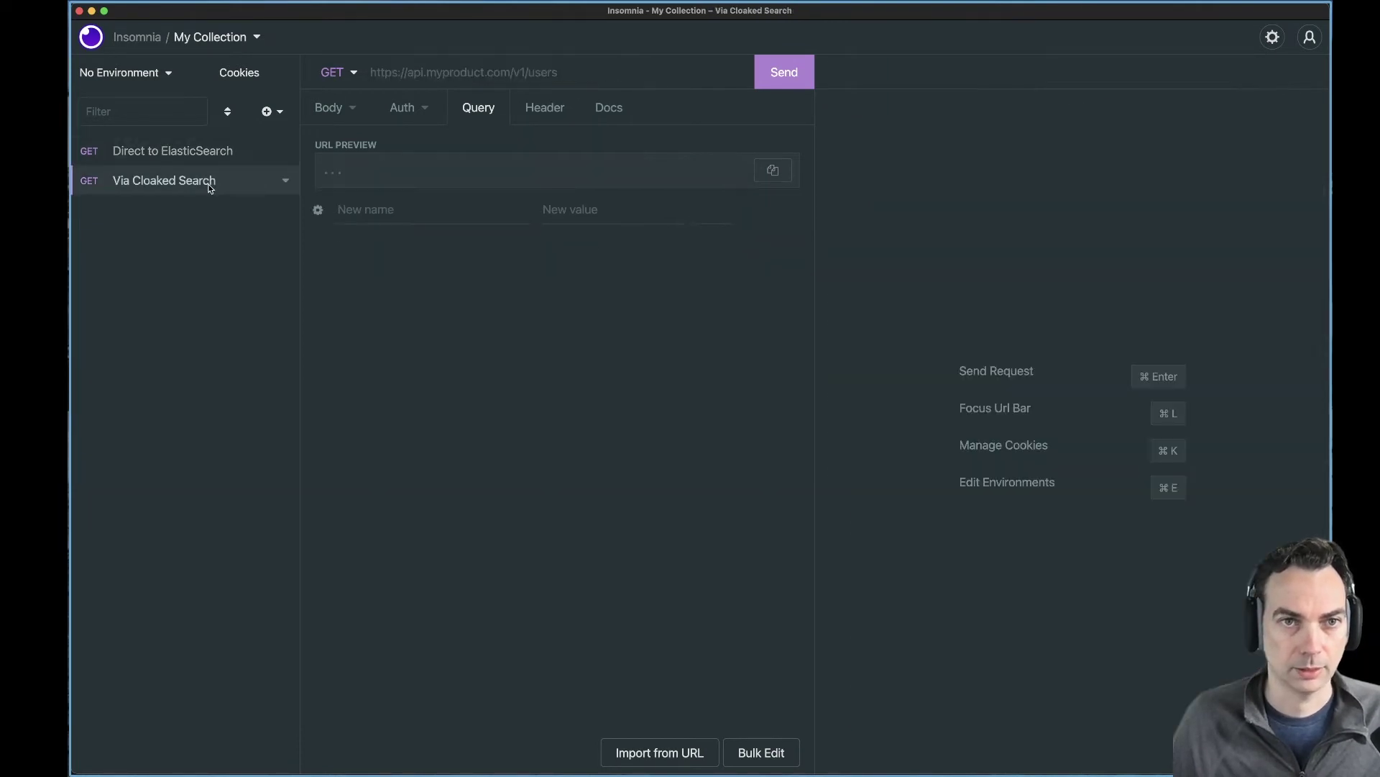
{"action": "left_click", "coordinate": [419, 75]}
{"action": "type", "text": "http://localhost:9200/try_cloaked_search/_search"}
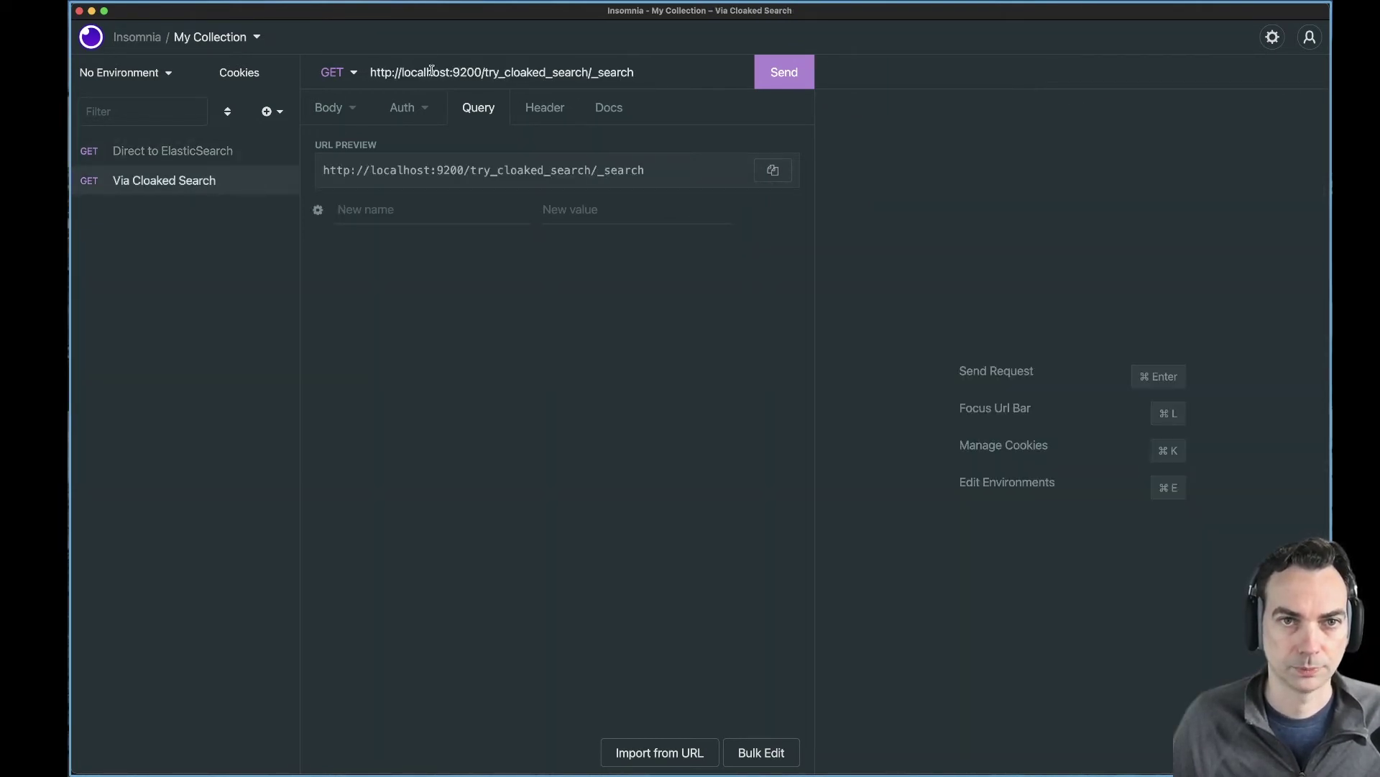
{"action": "double_click", "coordinate": [473, 72]}
{"action": "type", "text": "867"}
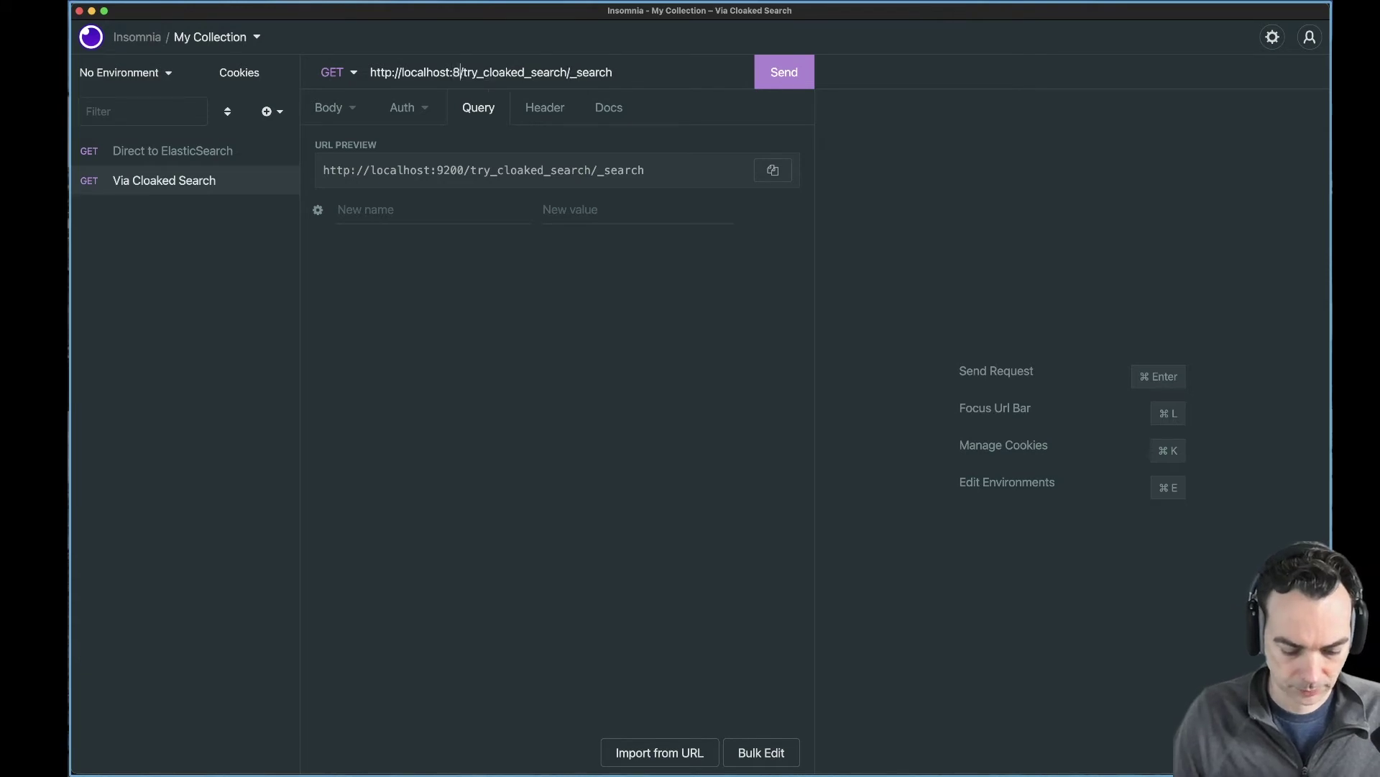
{"action": "type", "text": "5"}
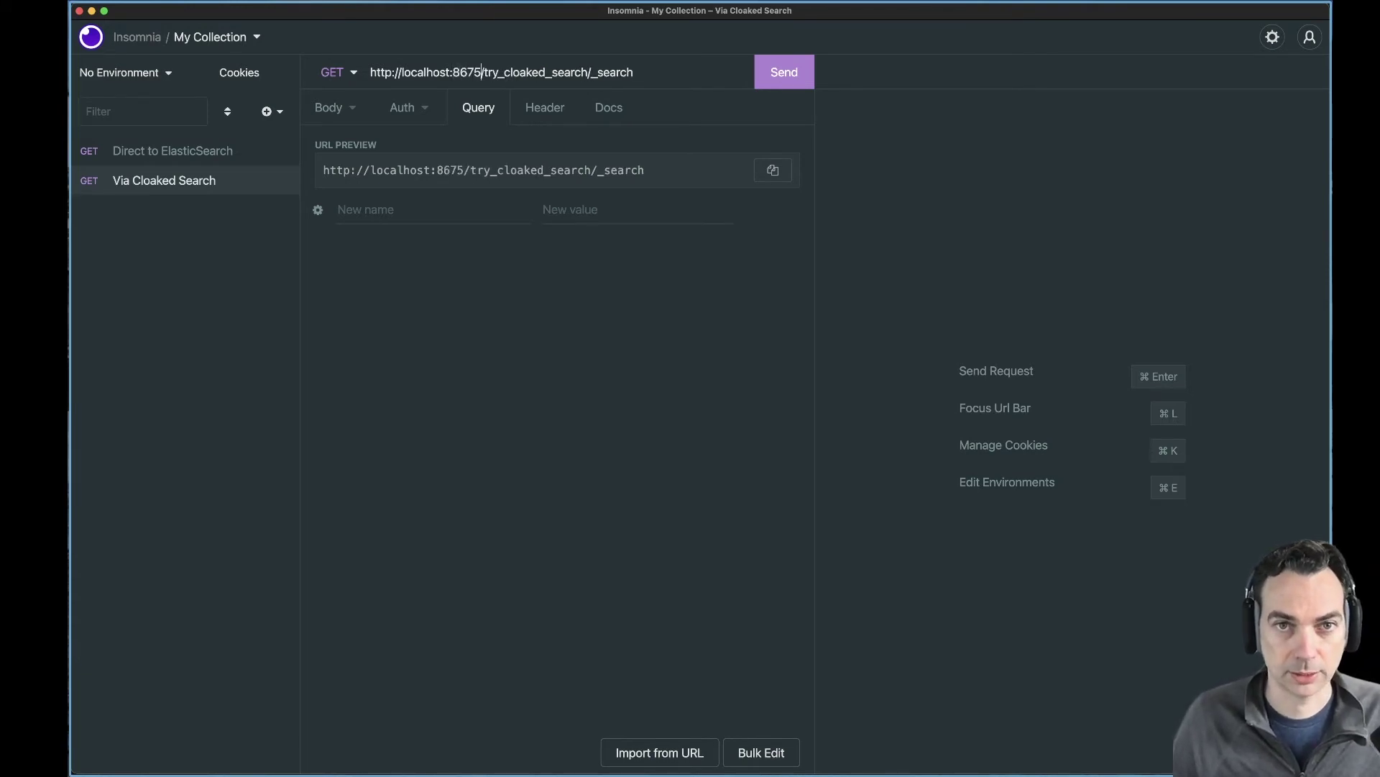
Add query parameter q with value +tenant_id:"tenant-1".
{"action": "left_click", "coordinate": [398, 216]}
{"action": "type", "text": "q"}
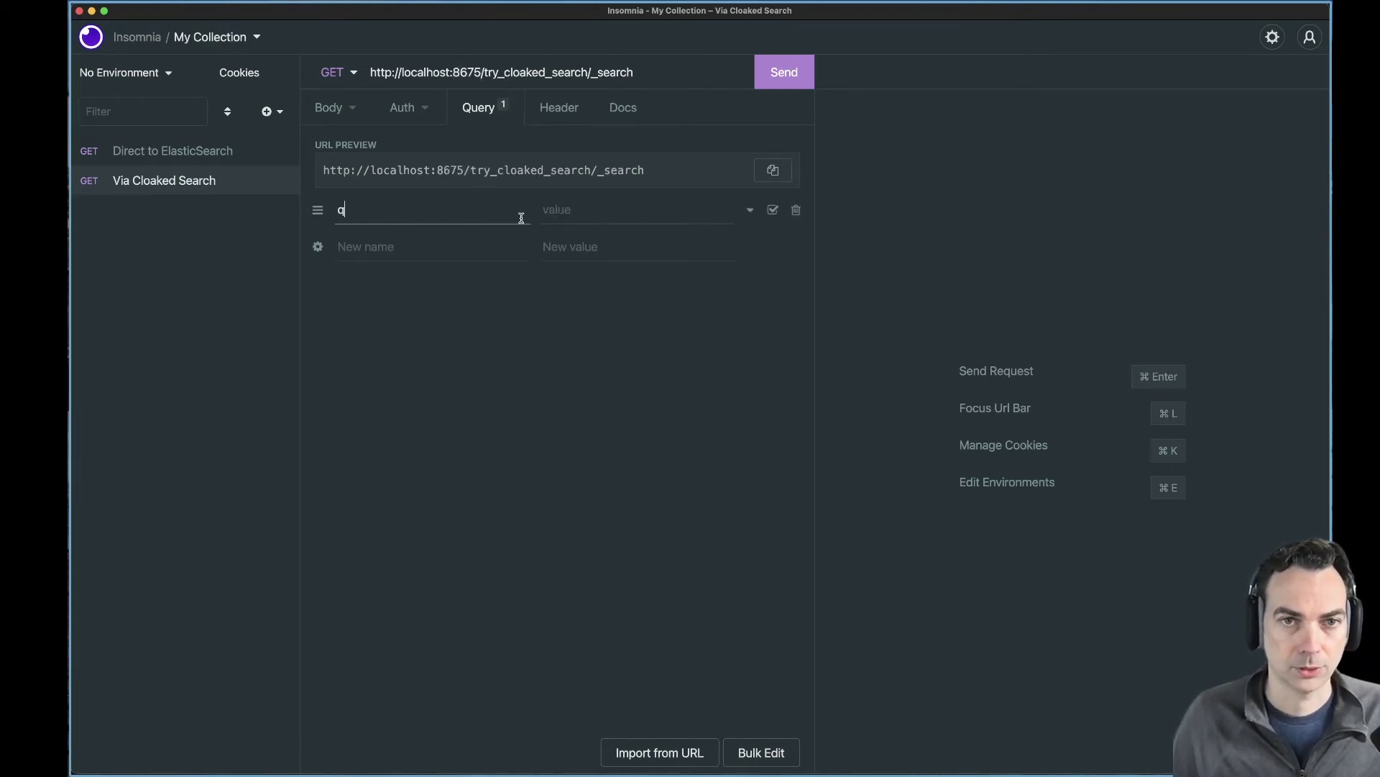
{"action": "left_click", "coordinate": [566, 217]}
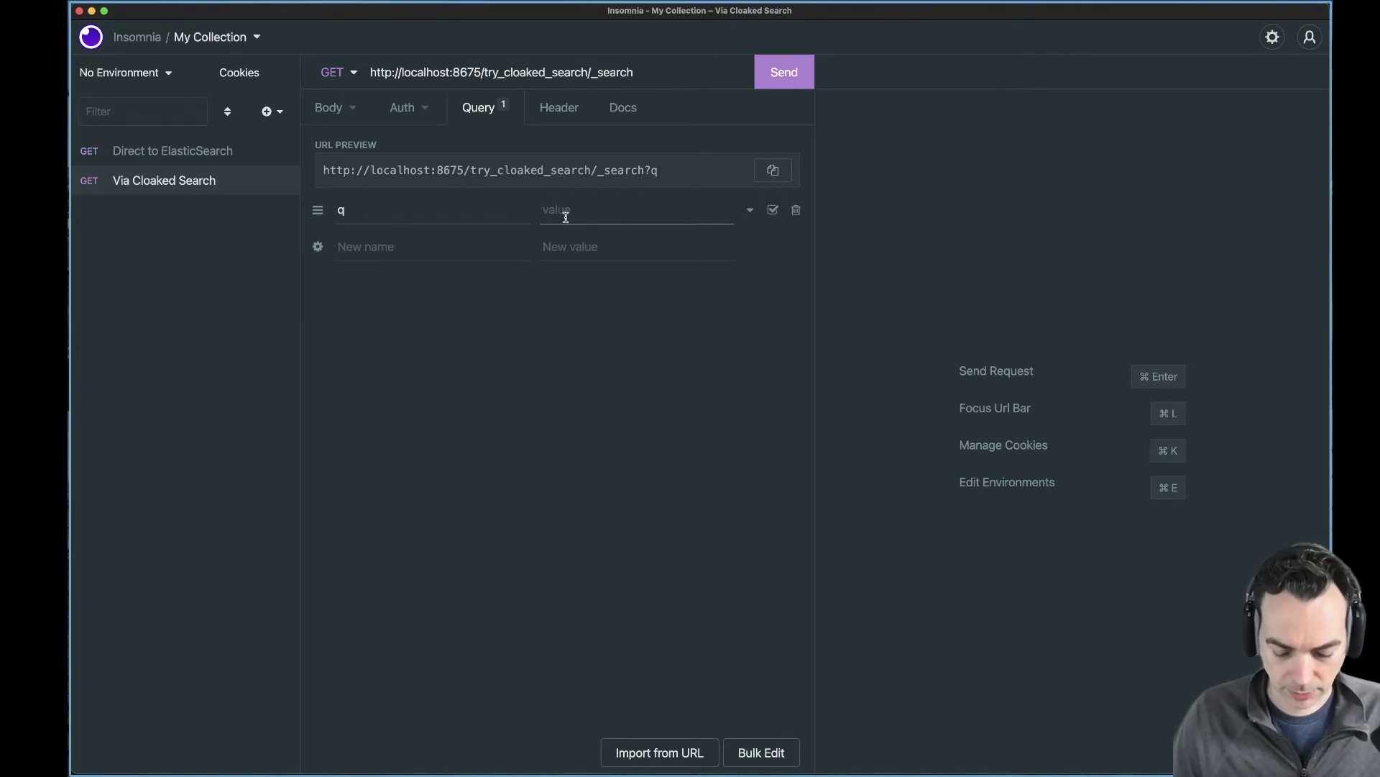
{"action": "type", "text": "+"}
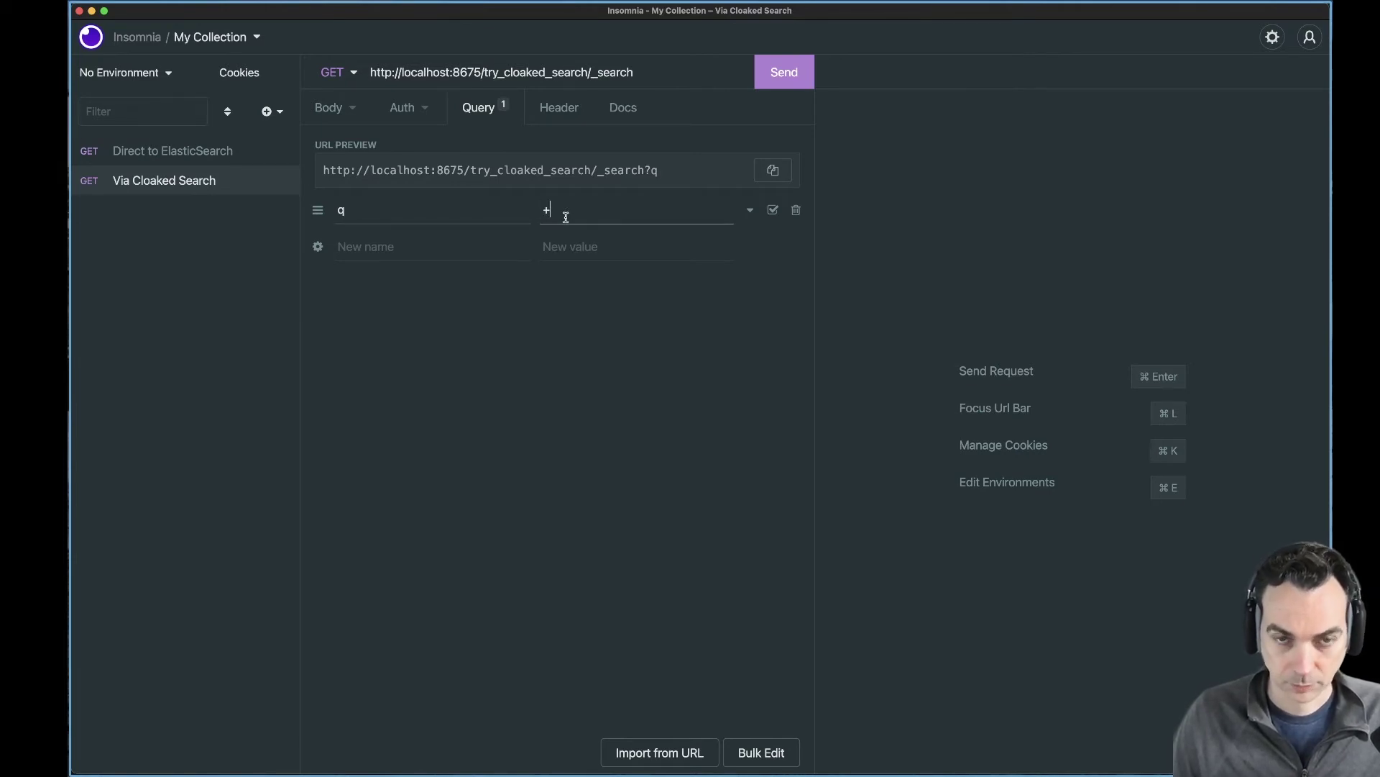
{"action": "type", "text": "tenant_id"}
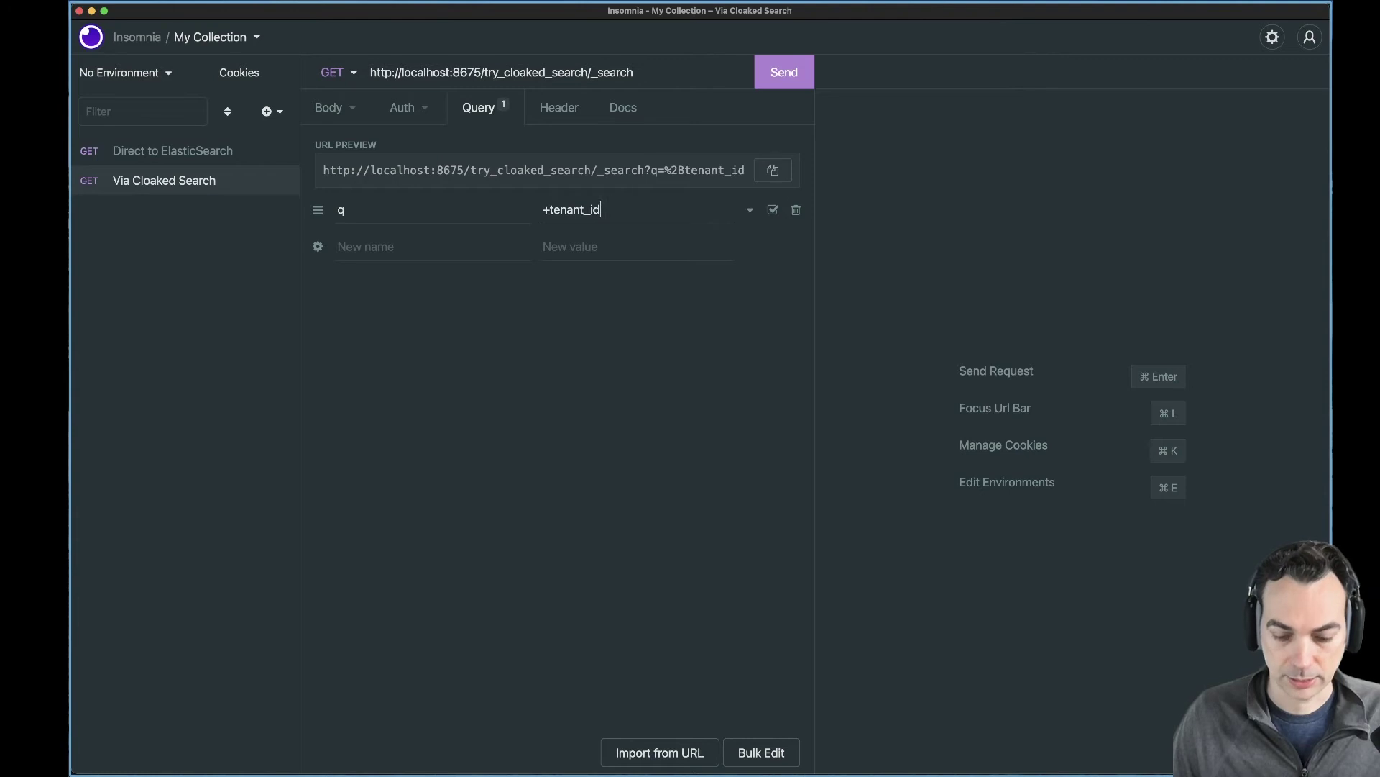
{"action": "type", "text": ":\"tena"}
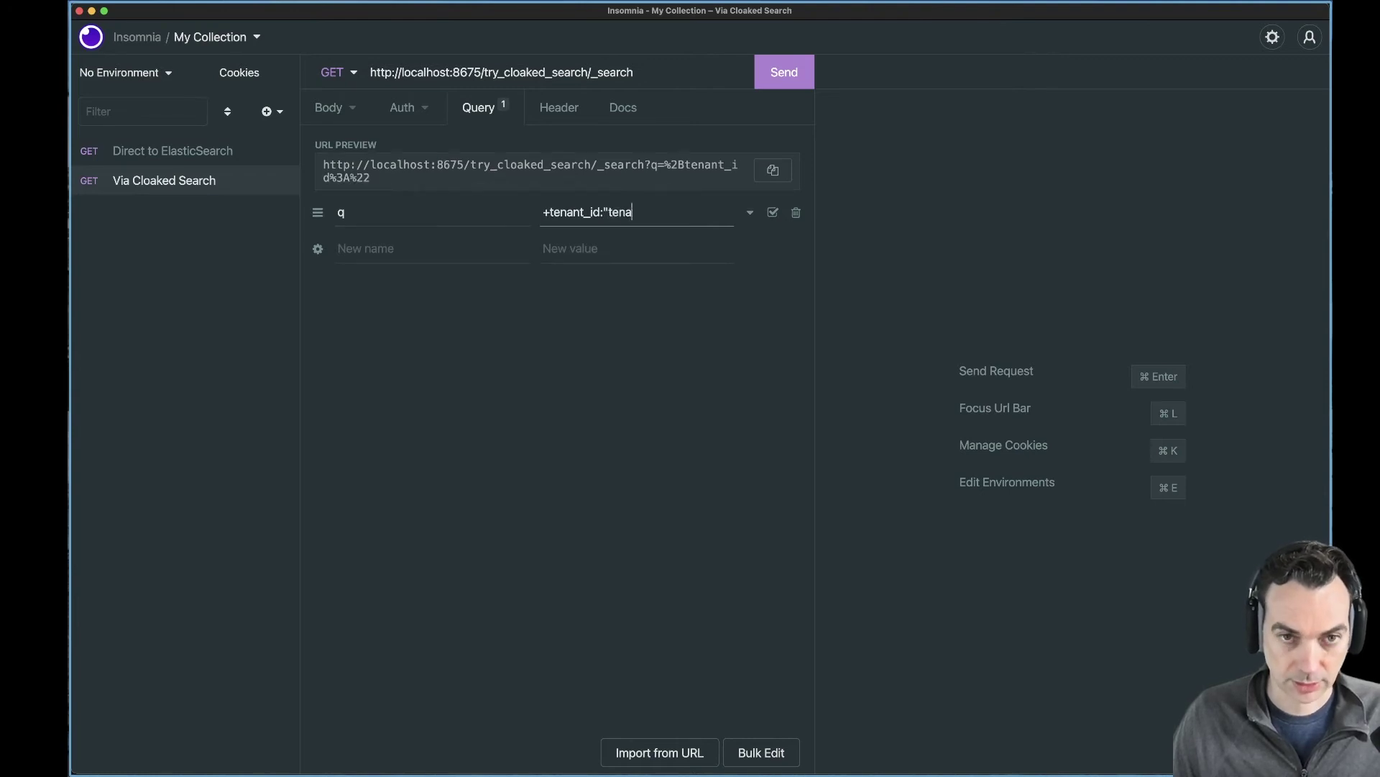
{"action": "type", "text": "nt-1\""}
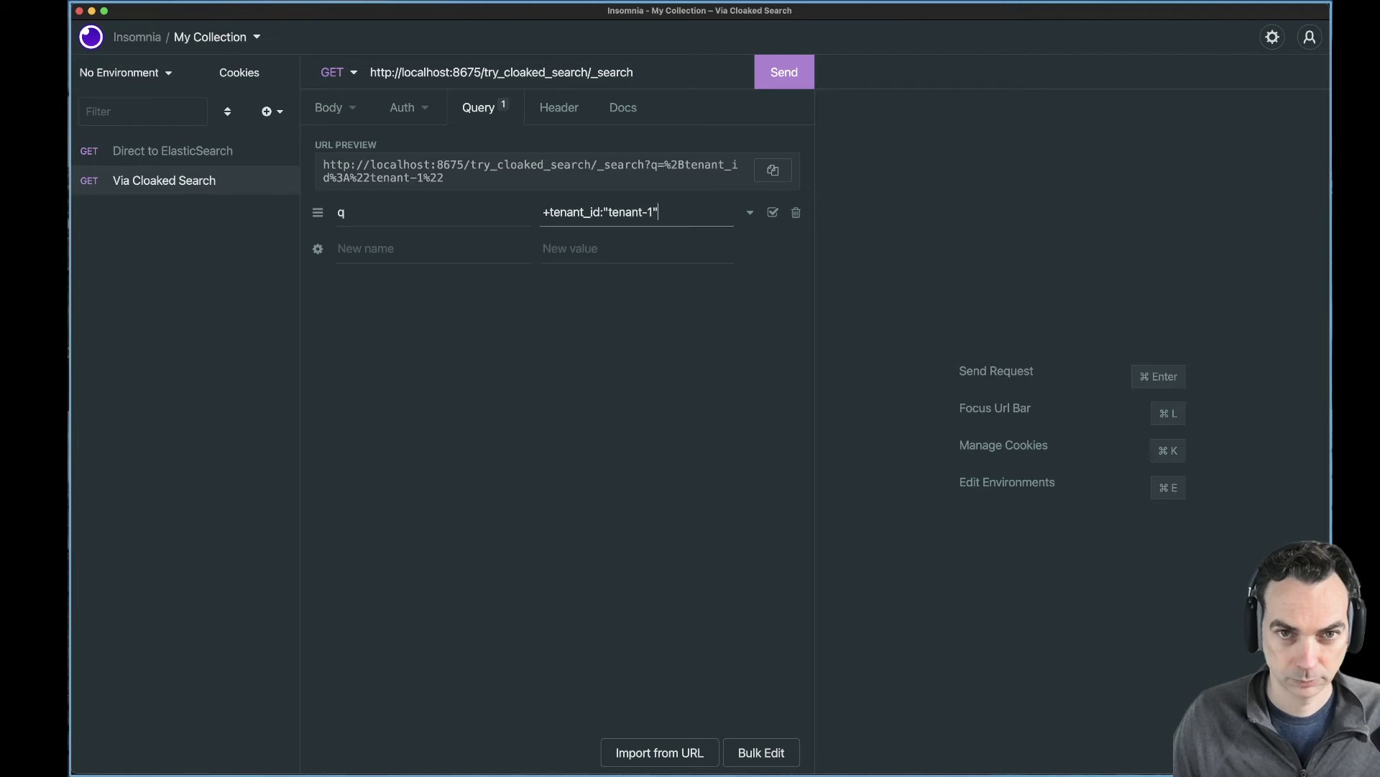
Send the cloaked tenant-1 search and highlight the first hit's decrypted body and summary text.
{"action": "left_click", "coordinate": [782, 75]}
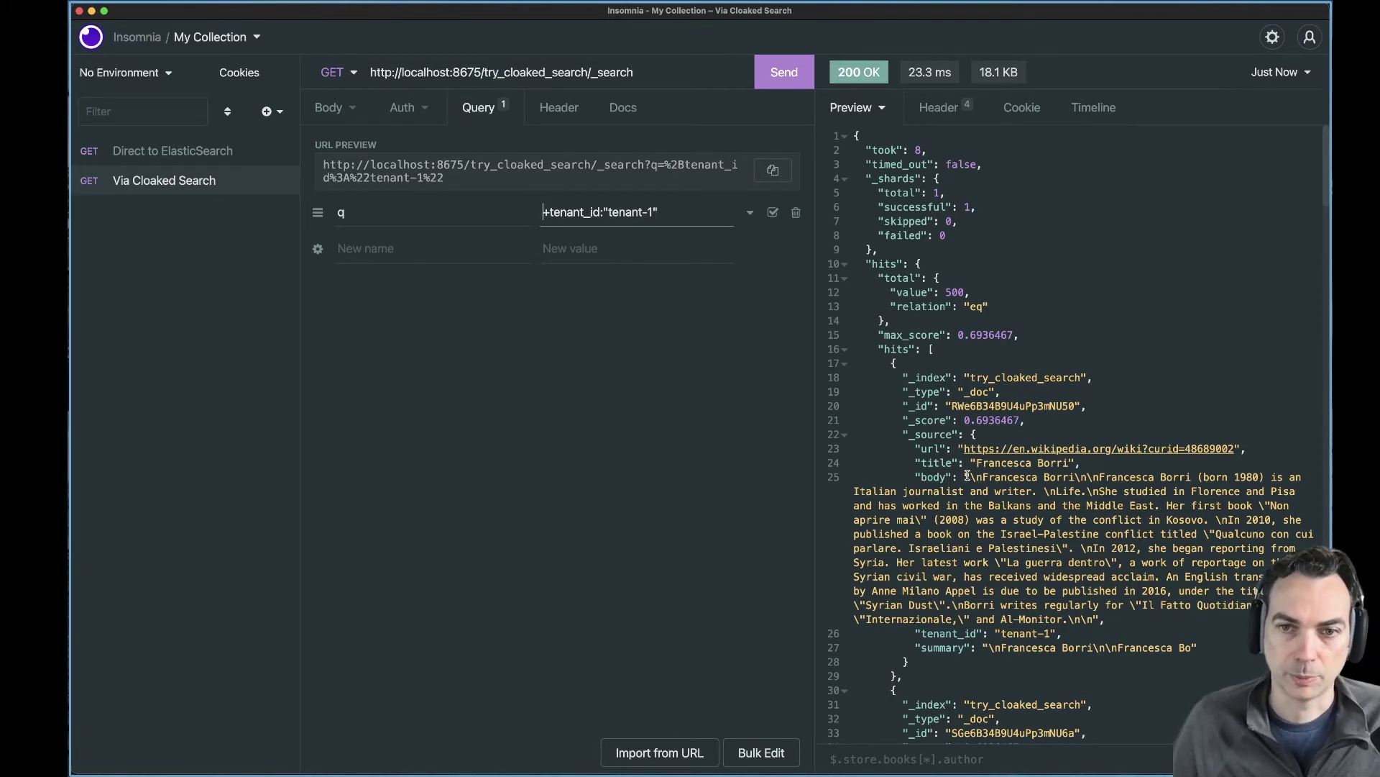
{"action": "left_click_drag", "start_coordinate": [967, 477], "coordinate": [1109, 622]}
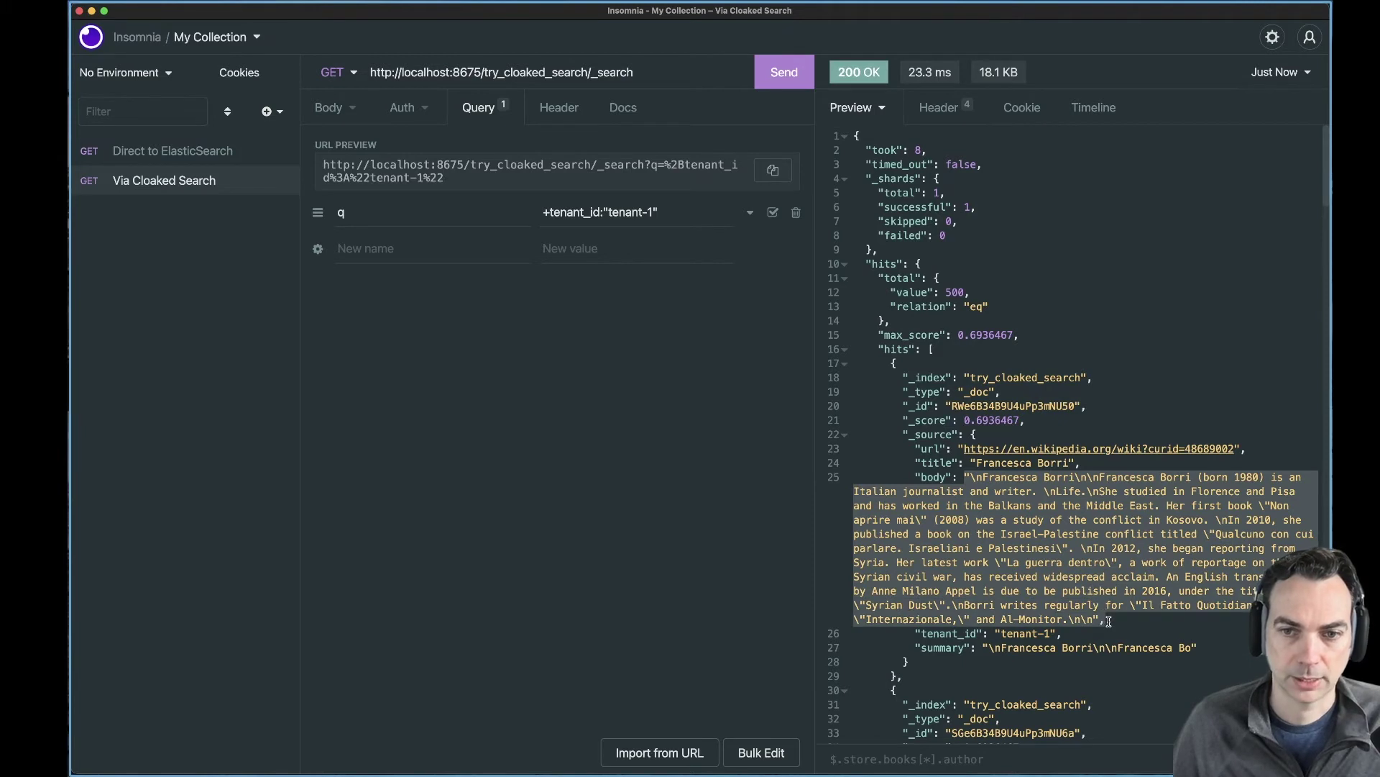
{"action": "left_click_drag", "start_coordinate": [978, 648], "coordinate": [1221, 649]}
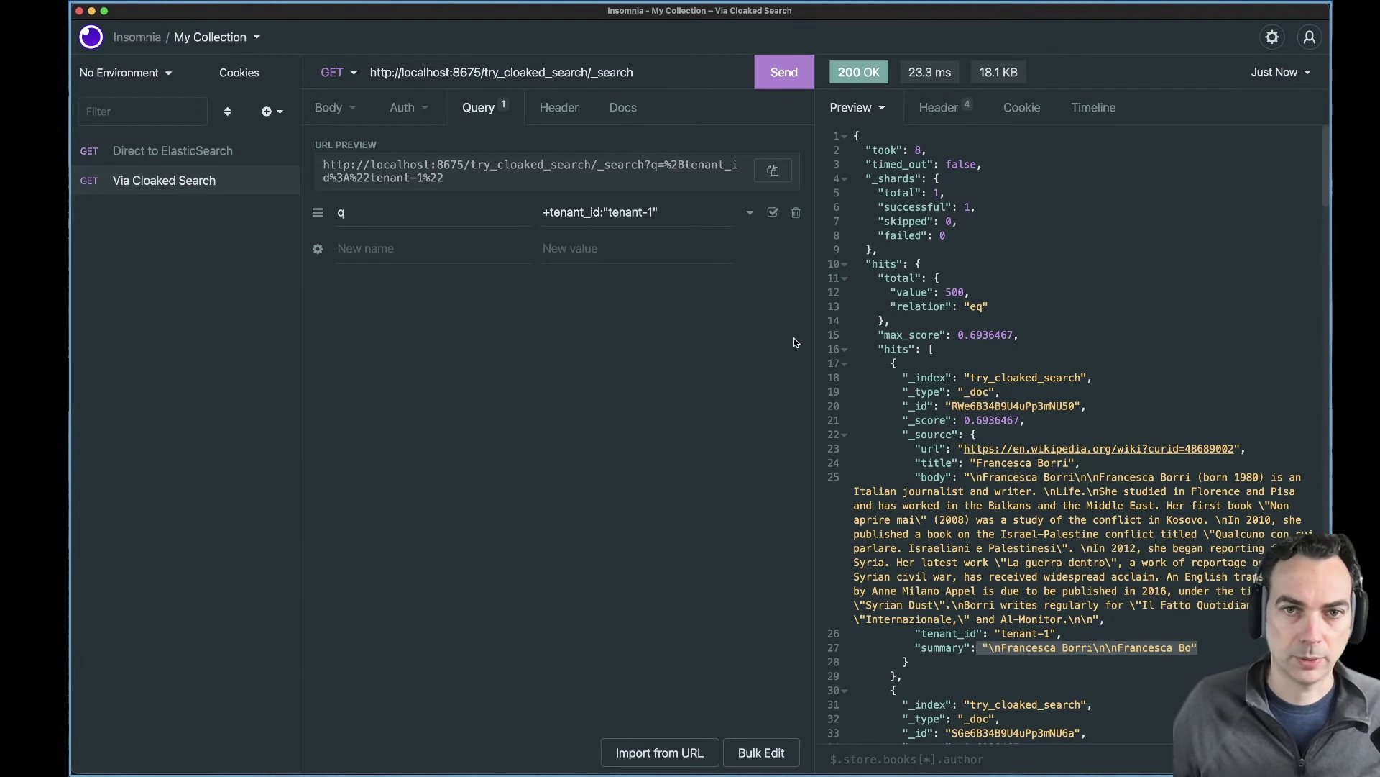
Append 'AND body:japan' to the q value and send the cloaked search, returning 13 hits.
{"action": "left_click", "coordinate": [676, 213]}
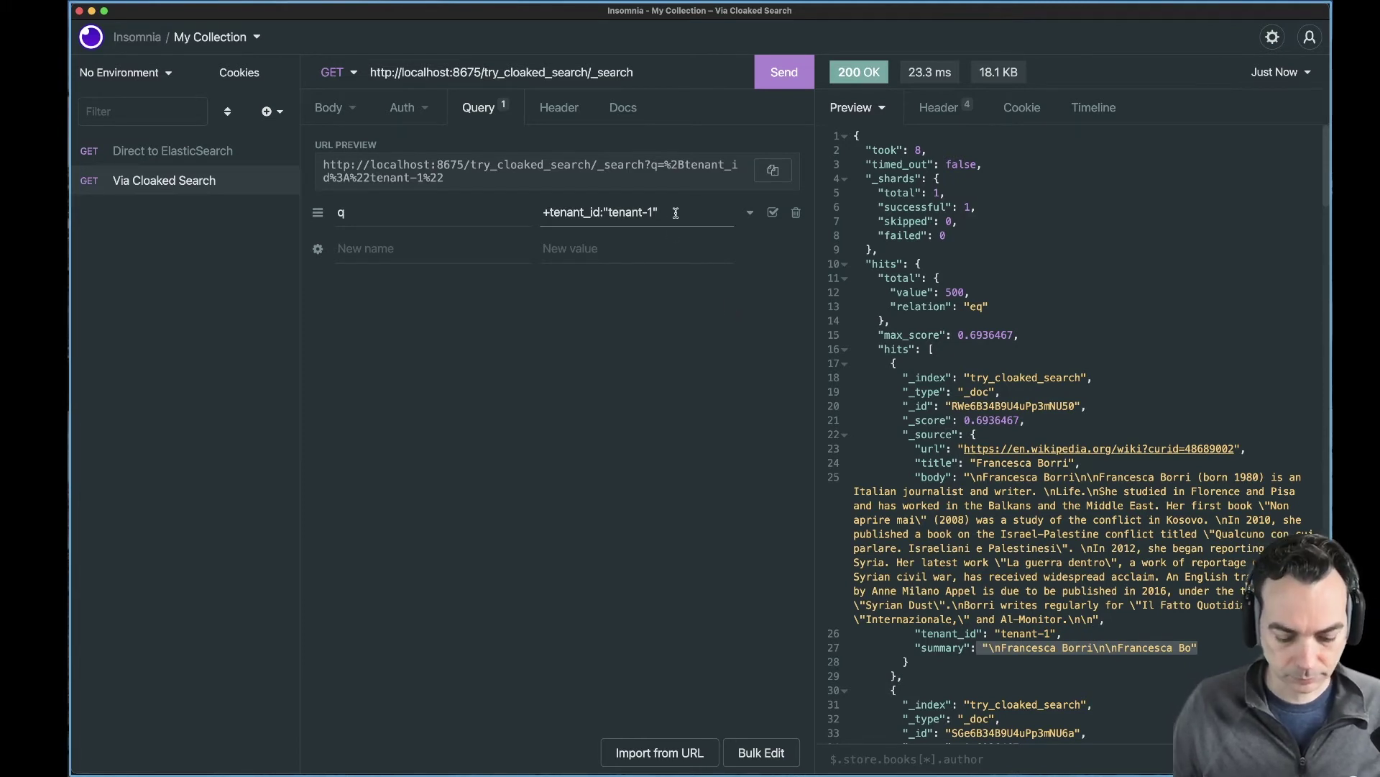
{"action": "type", "text": "AND body:"}
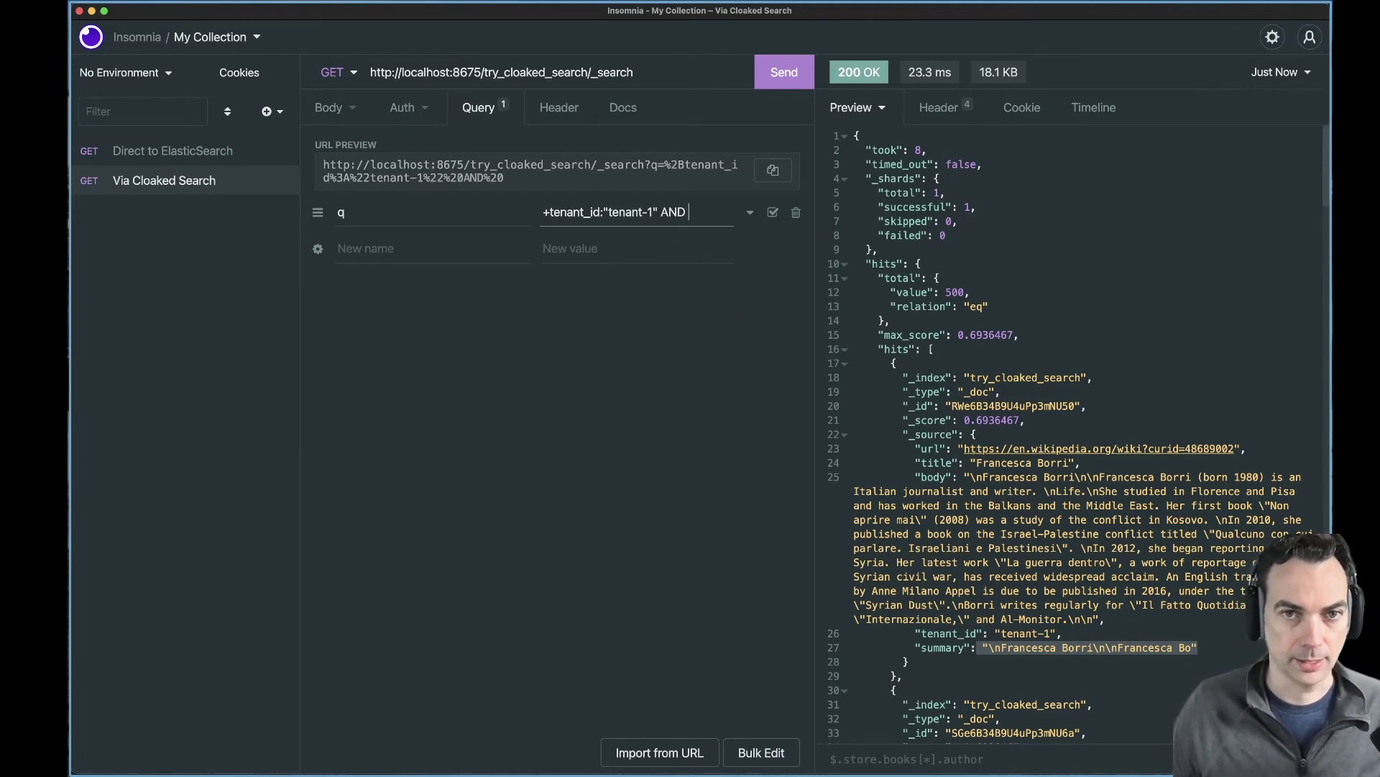
{"action": "type", "text": "japan"}
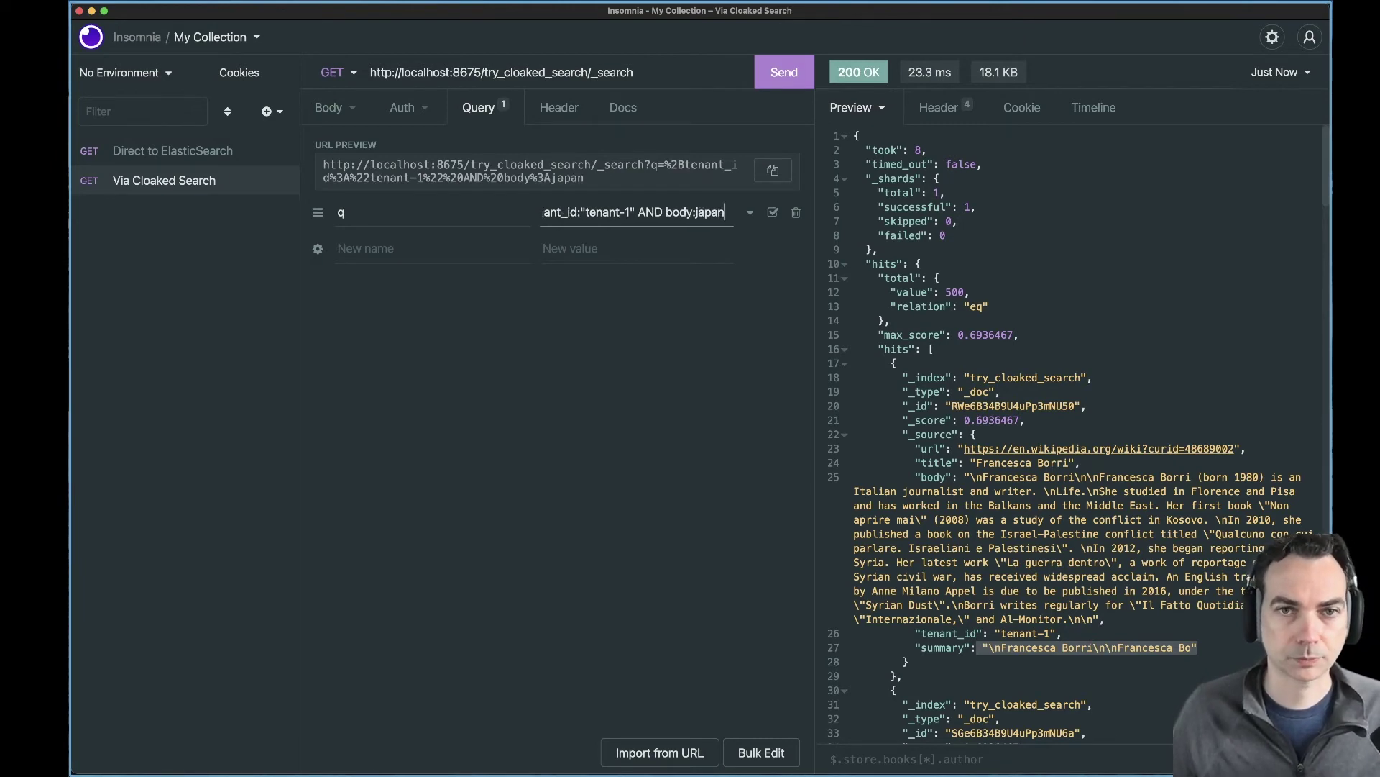
{"action": "left_click", "coordinate": [784, 72]}
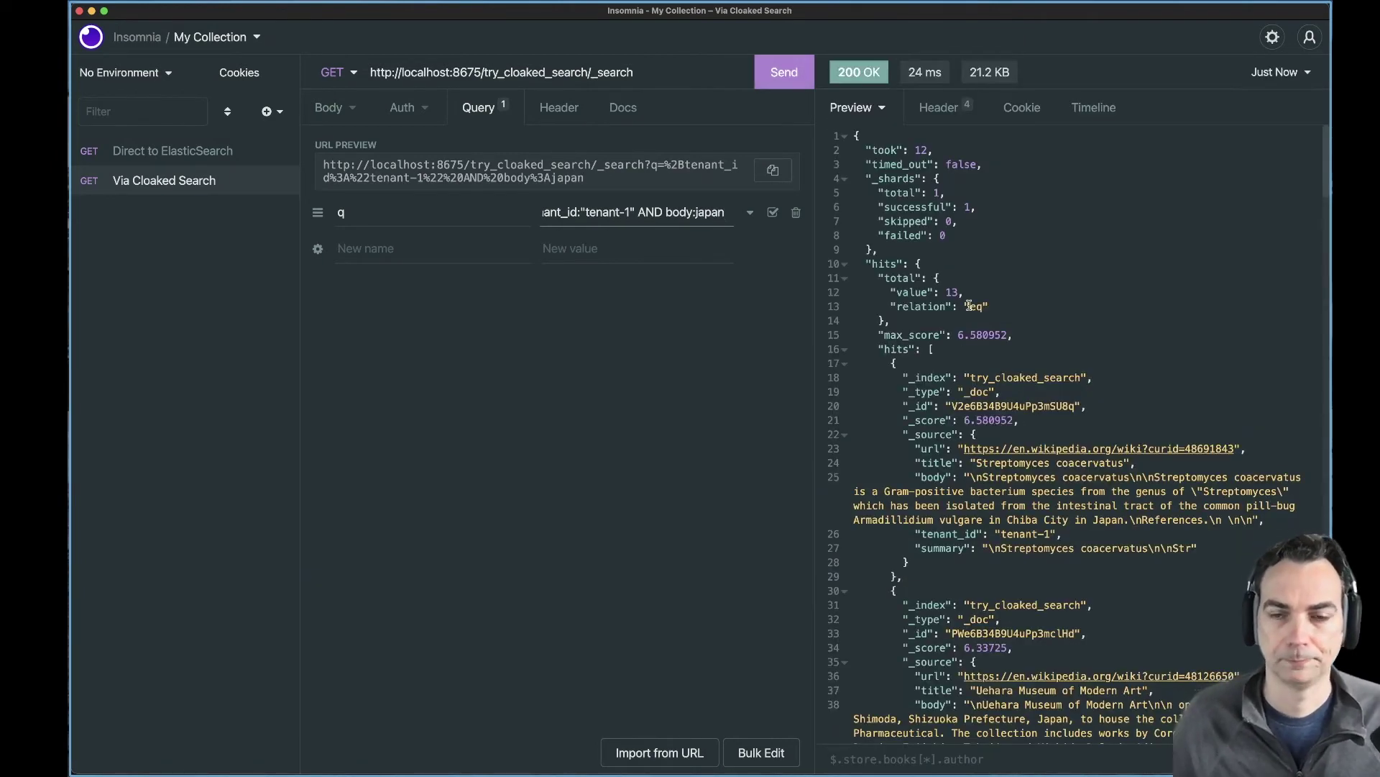
{"action": "scroll", "coordinate": [970, 583], "scroll_direction": "down", "scroll_amount": 5}
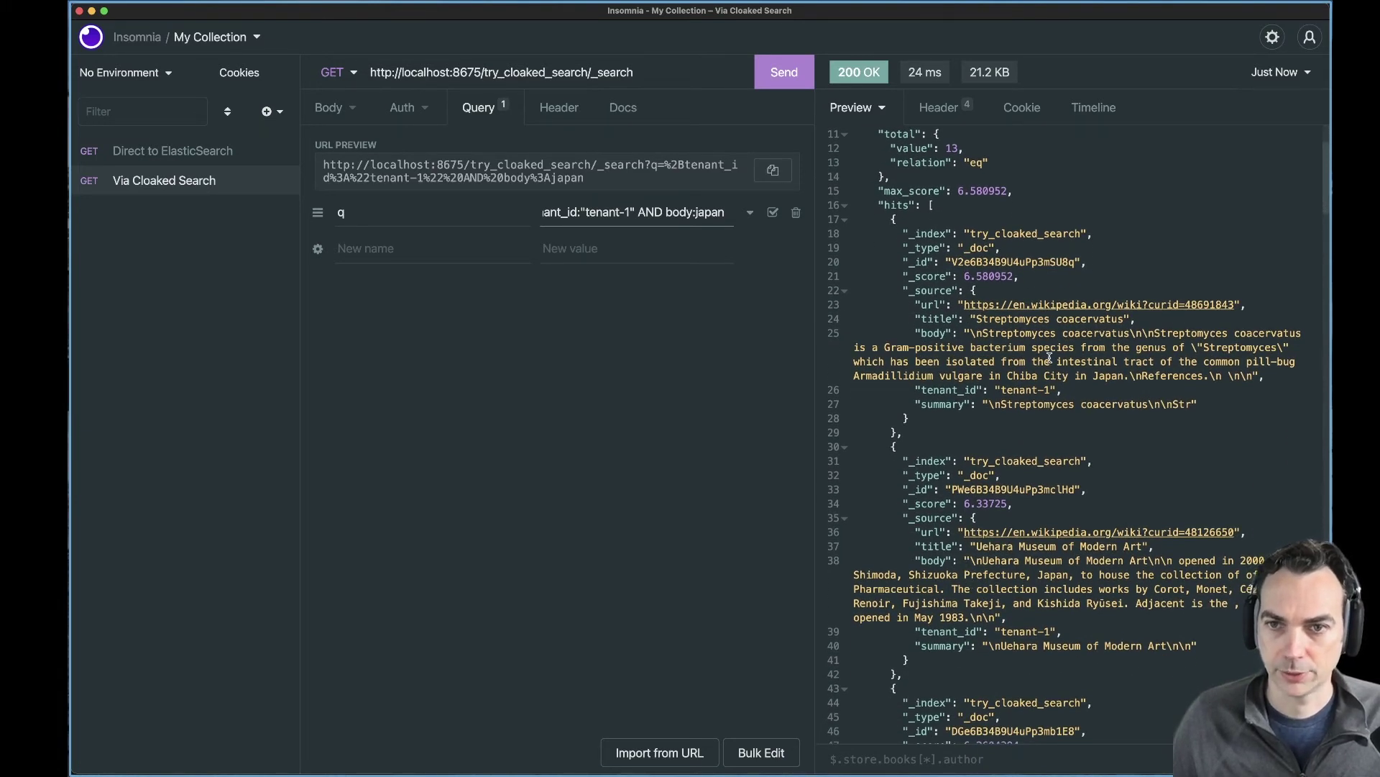
Highlight the word Japan in the first two decrypted hits.
{"action": "double_click", "coordinate": [1107, 377]}
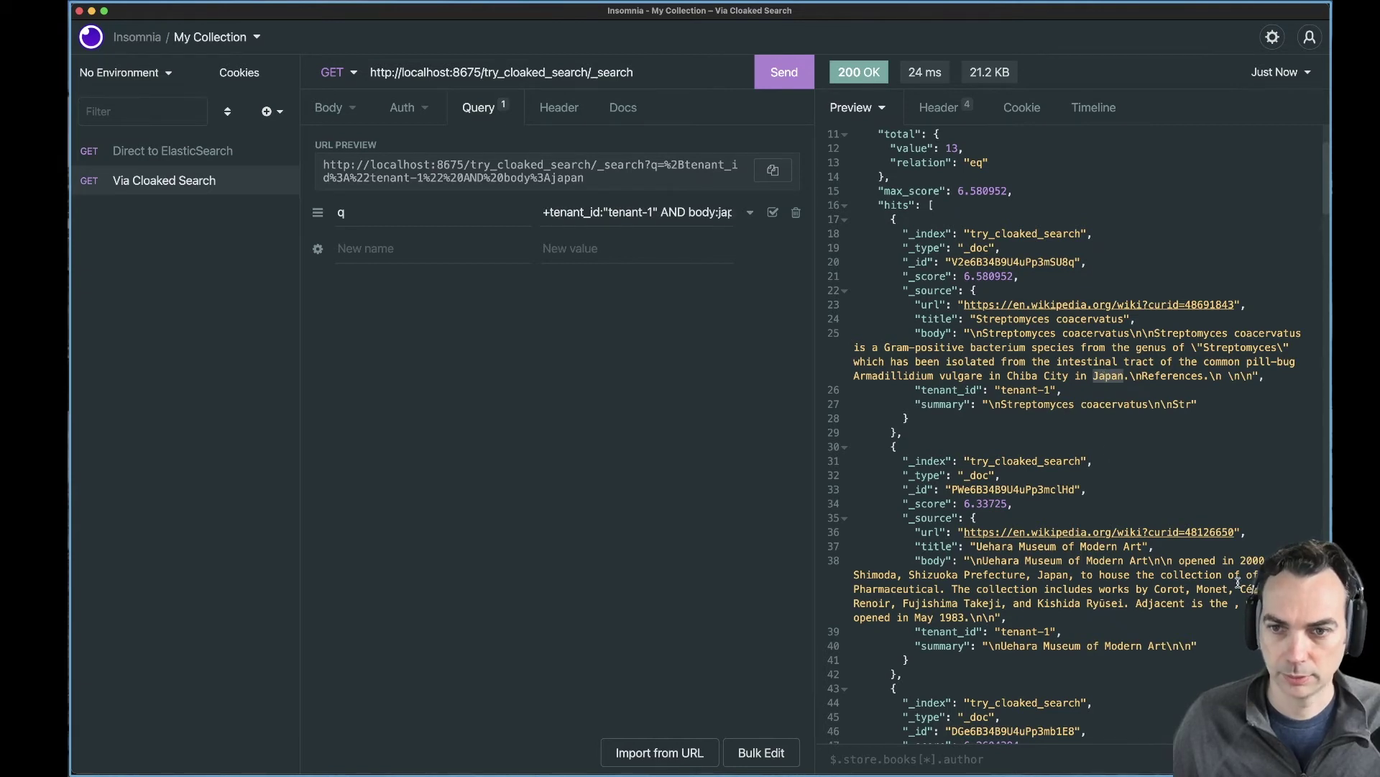
{"action": "double_click", "coordinate": [1052, 575]}
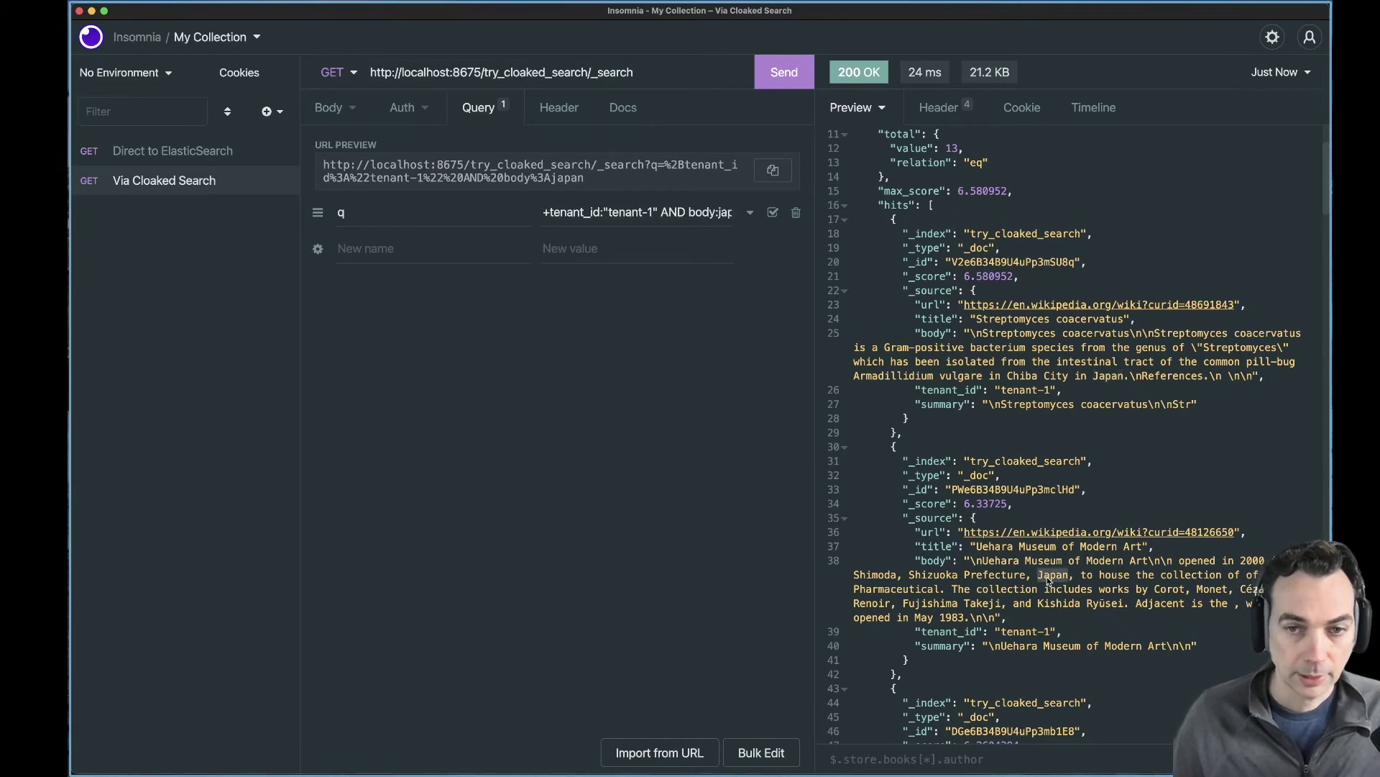
{"action": "scroll", "coordinate": [1048, 579], "scroll_direction": "down", "scroll_amount": 10}
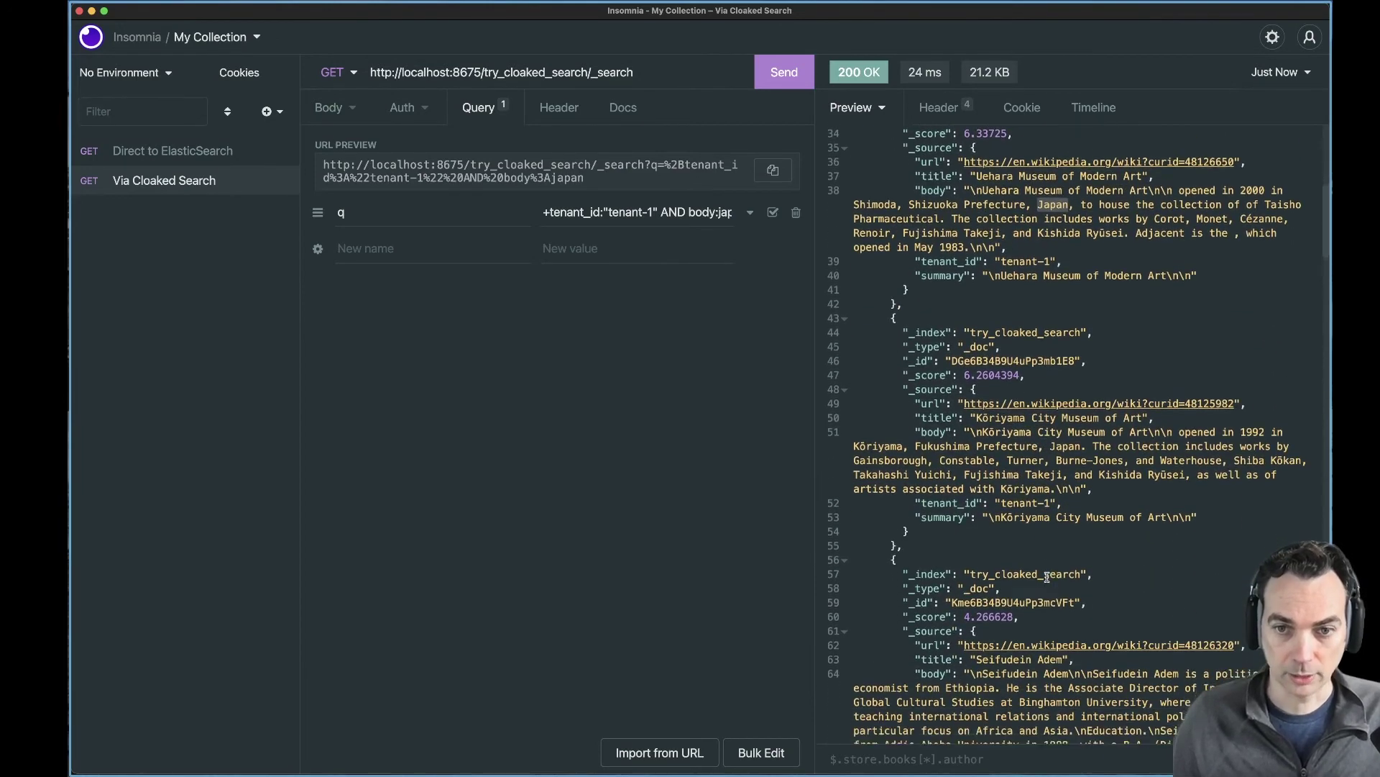
{"action": "scroll", "coordinate": [1047, 577], "scroll_direction": "up", "scroll_amount": 14}
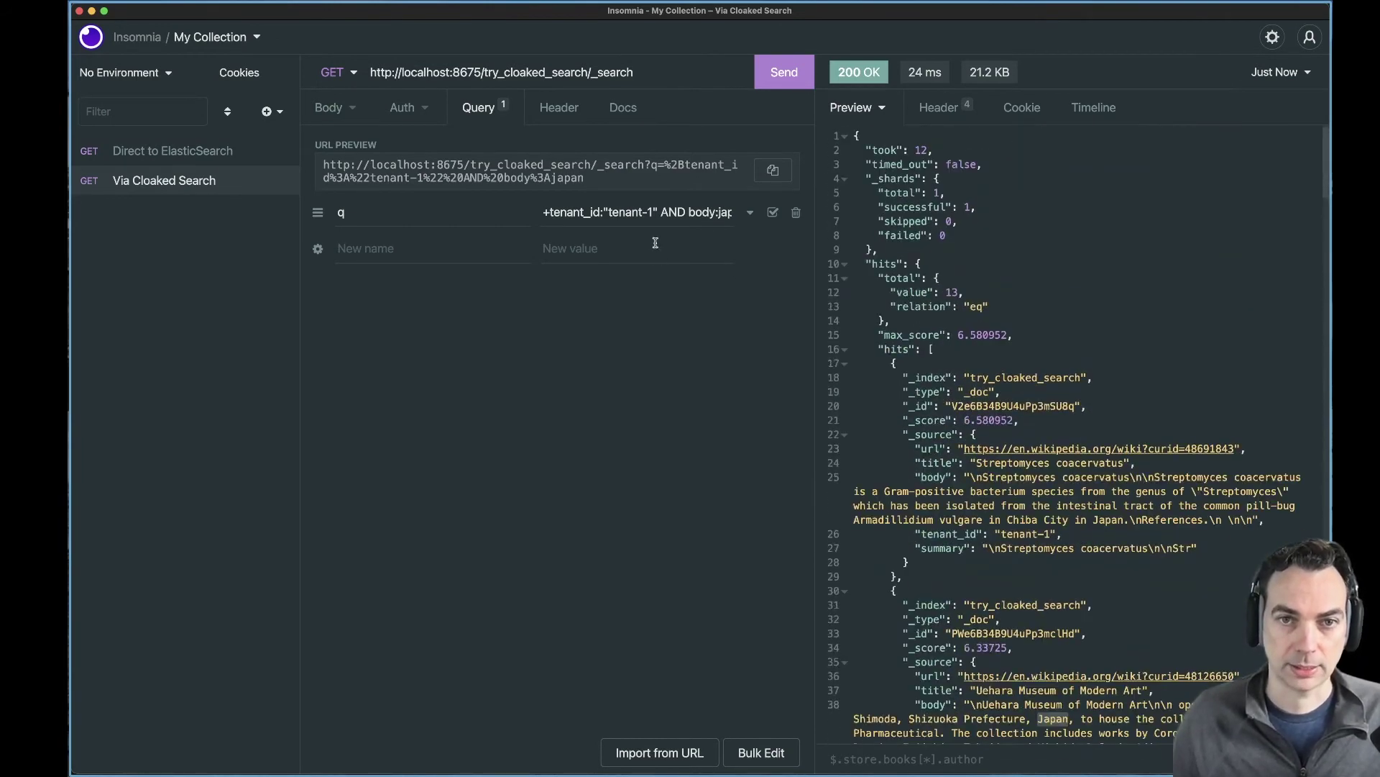
Copy the full refined query value and switch to the Direct to ElasticSearch request.
{"action": "left_click", "coordinate": [666, 214]}
{"action": "key", "text": "super+a"}
{"action": "key", "text": "super+c"}
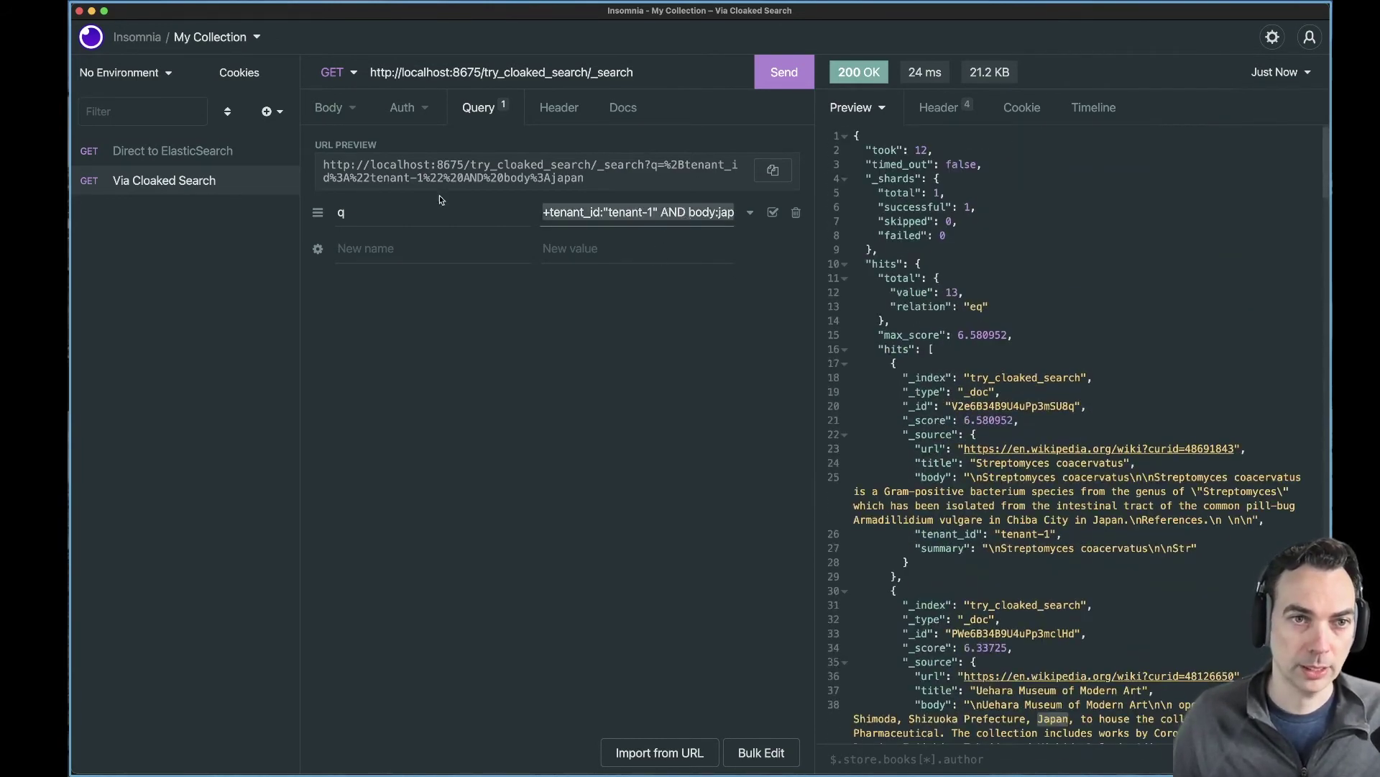
{"action": "left_click", "coordinate": [173, 151]}
Paste the tenant-1 body:japan query into the direct request's q value and send it, getting 0 hits.
{"action": "left_click", "coordinate": [665, 215]}
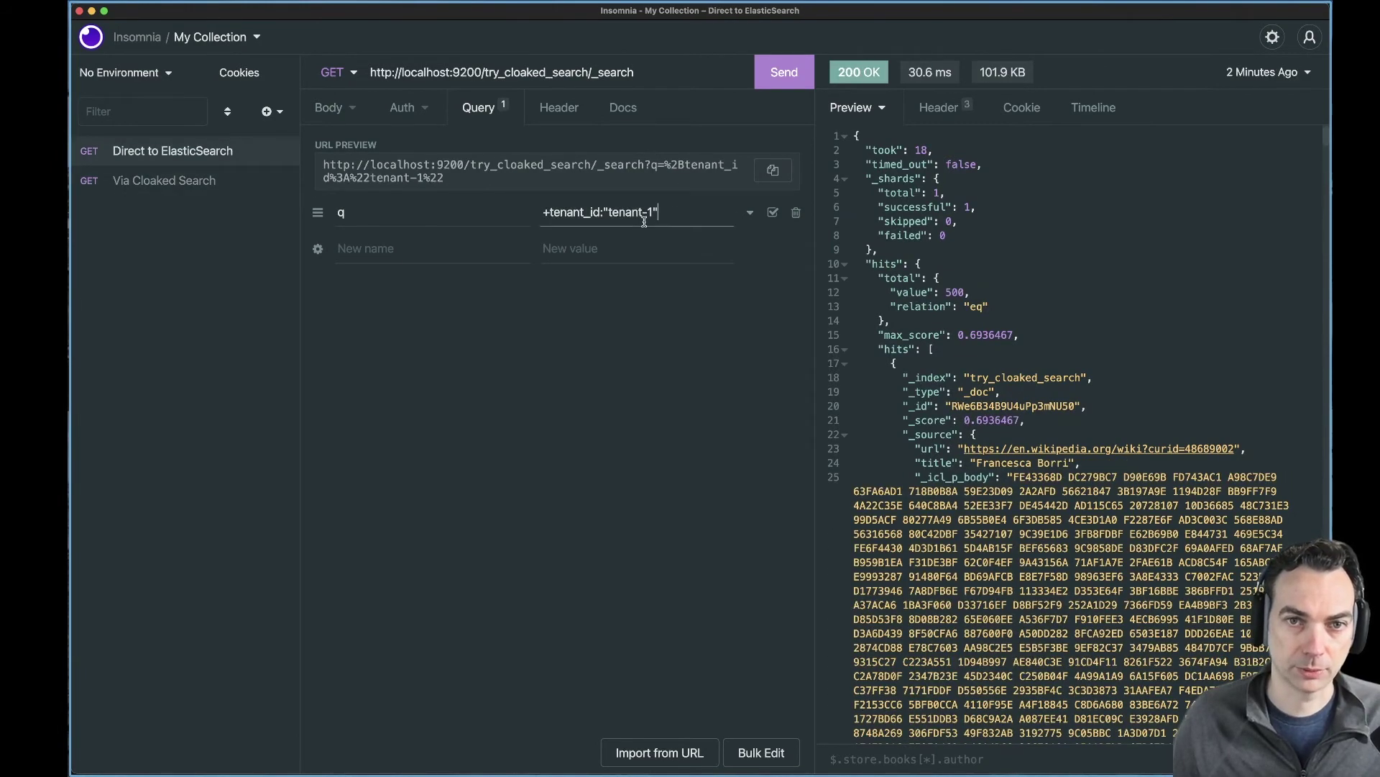
{"action": "key", "text": "super+a"}
{"action": "key", "text": "super+v"}
{"action": "left_click", "coordinate": [778, 79]}
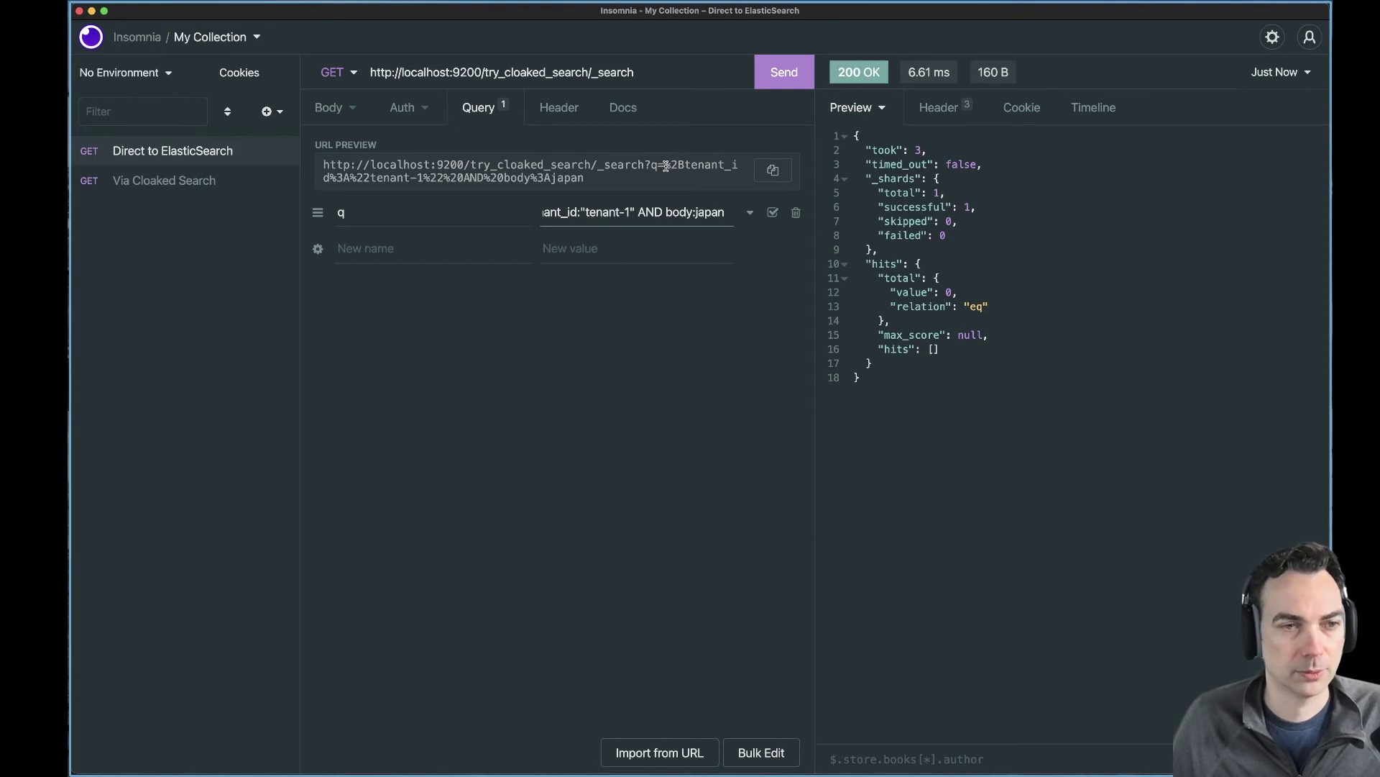
{"action": "left_click", "coordinate": [665, 166]}
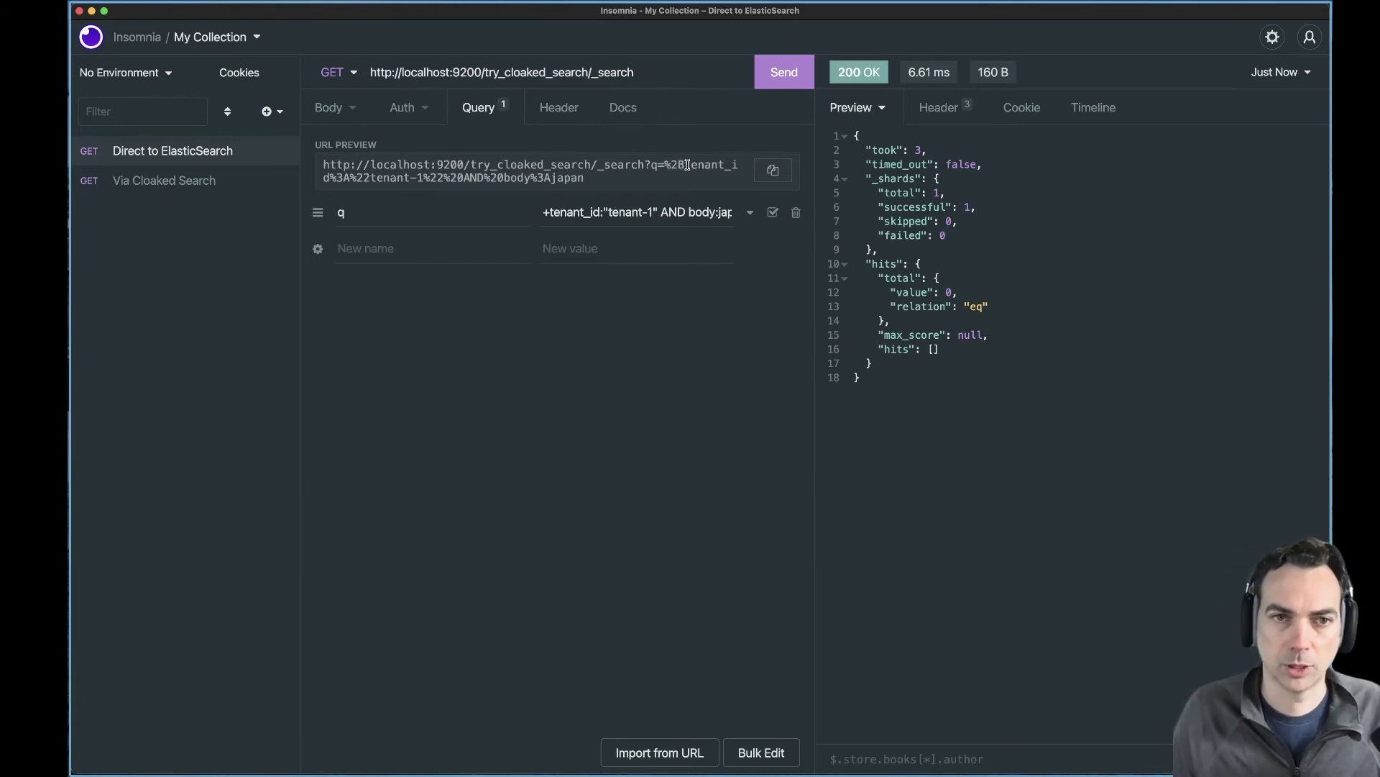
{"action": "left_click", "coordinate": [202, 179]}
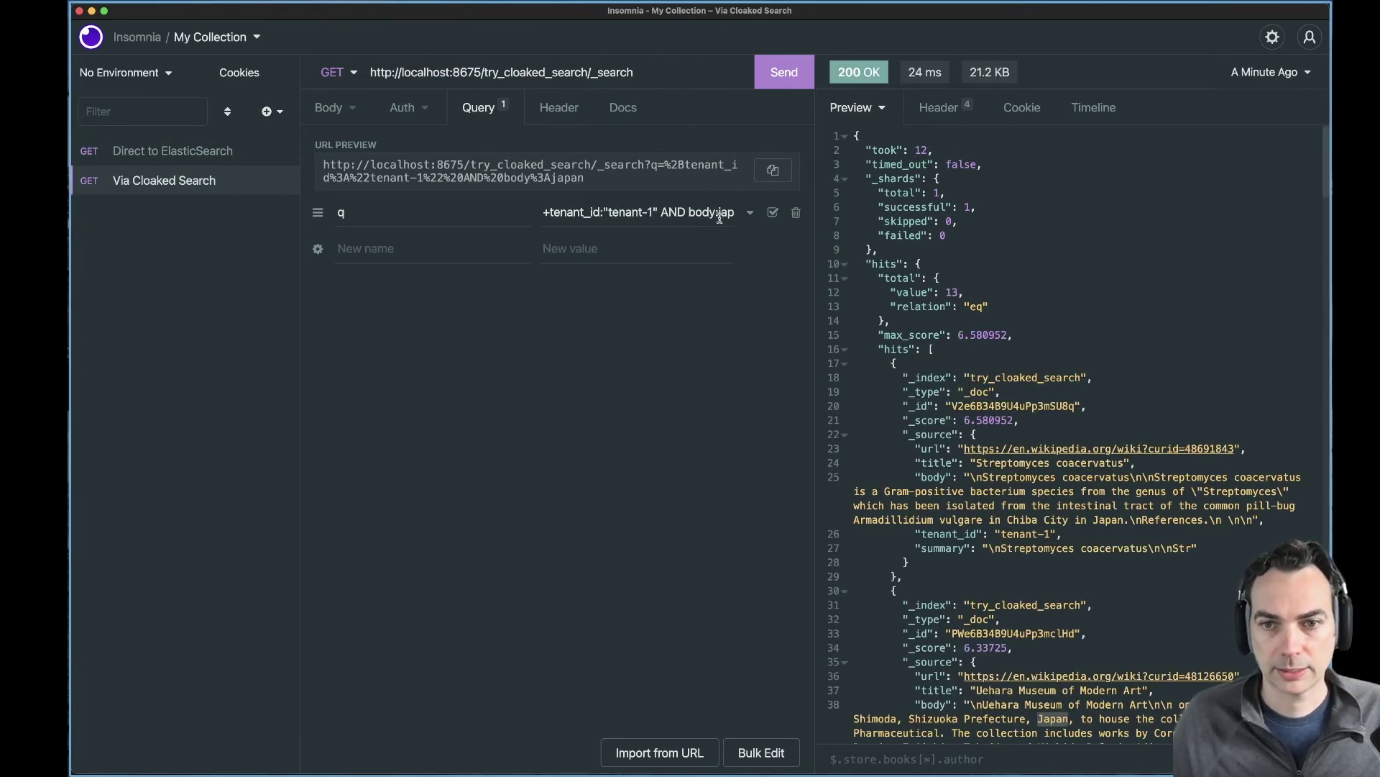
{"action": "scroll", "coordinate": [1094, 612], "scroll_direction": "down", "scroll_amount": 12}
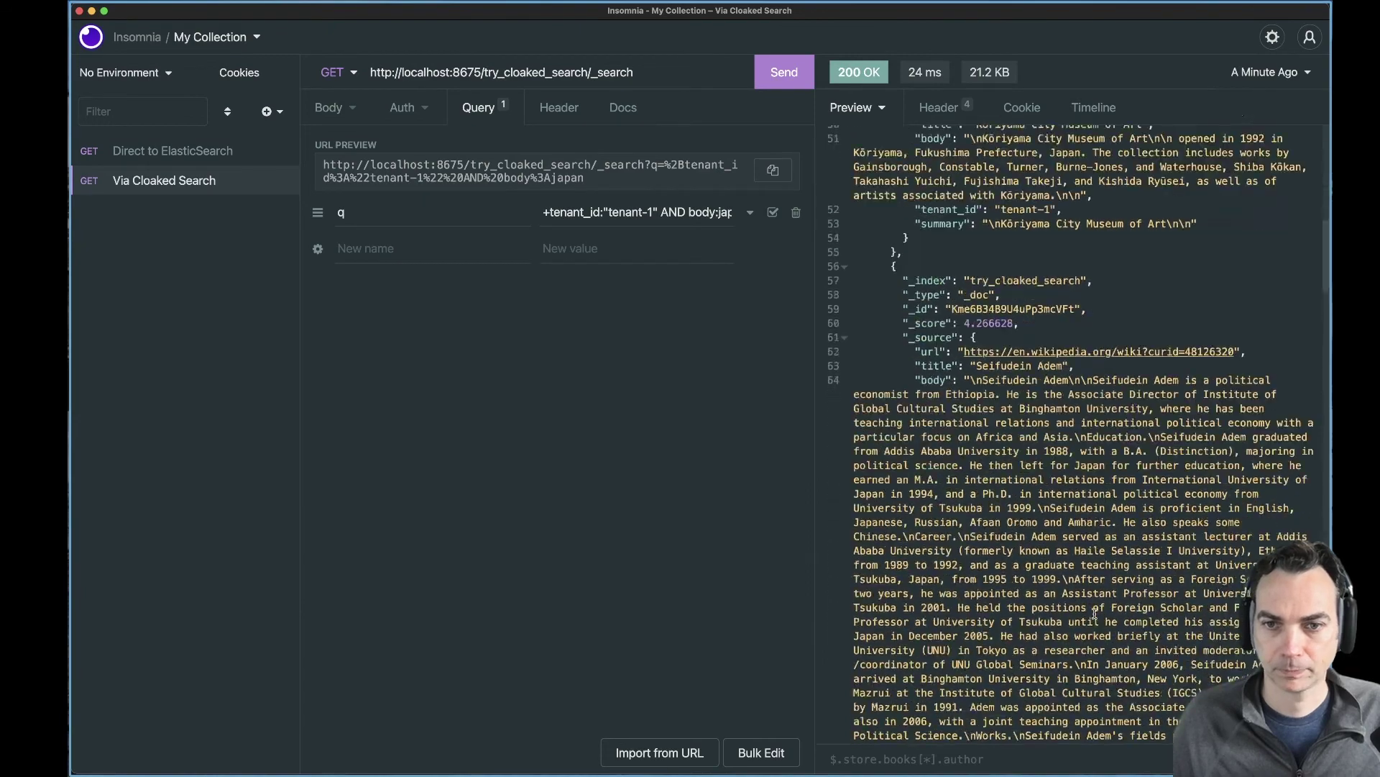
{"action": "scroll", "coordinate": [1095, 612], "scroll_direction": "down", "scroll_amount": 10}
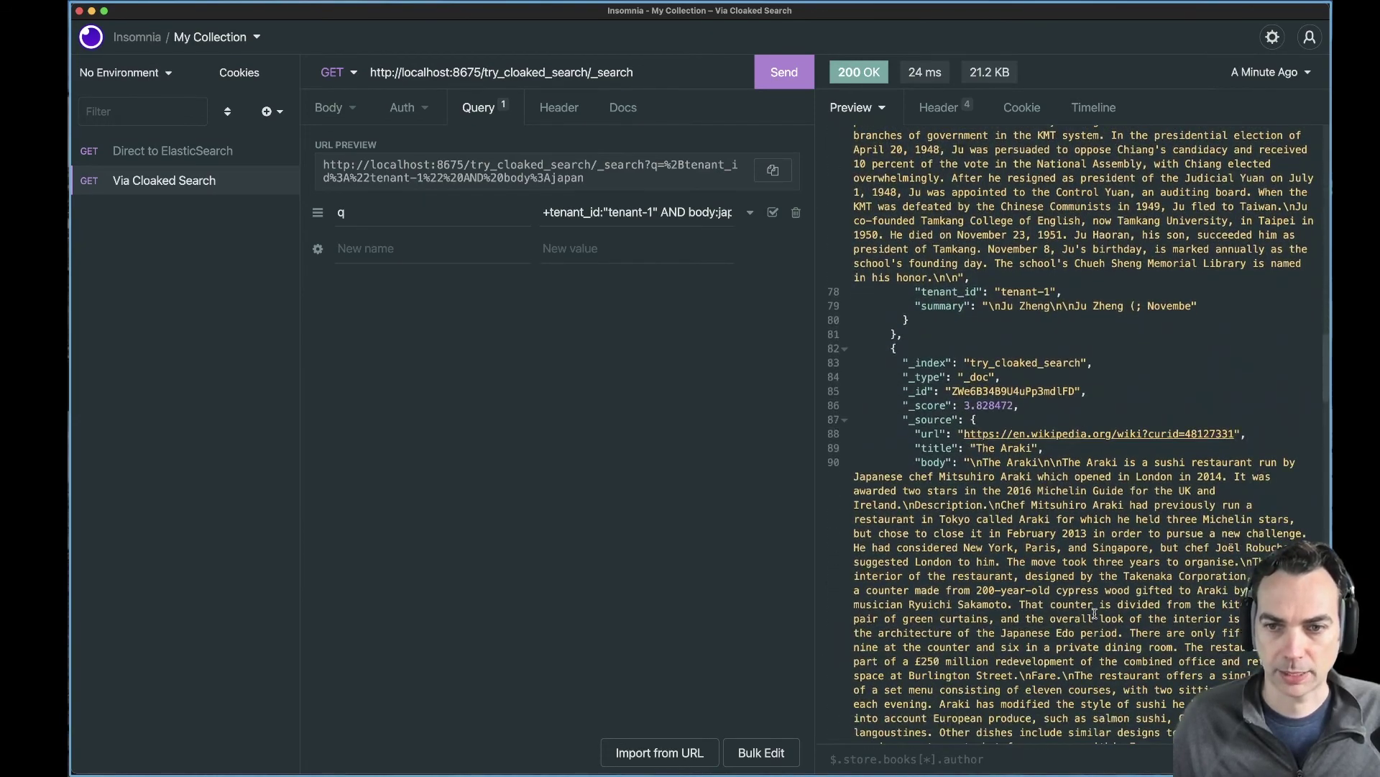
{"action": "scroll", "coordinate": [1094, 612], "scroll_direction": "down", "scroll_amount": 1}
{"action": "double_click", "coordinate": [1142, 564]}
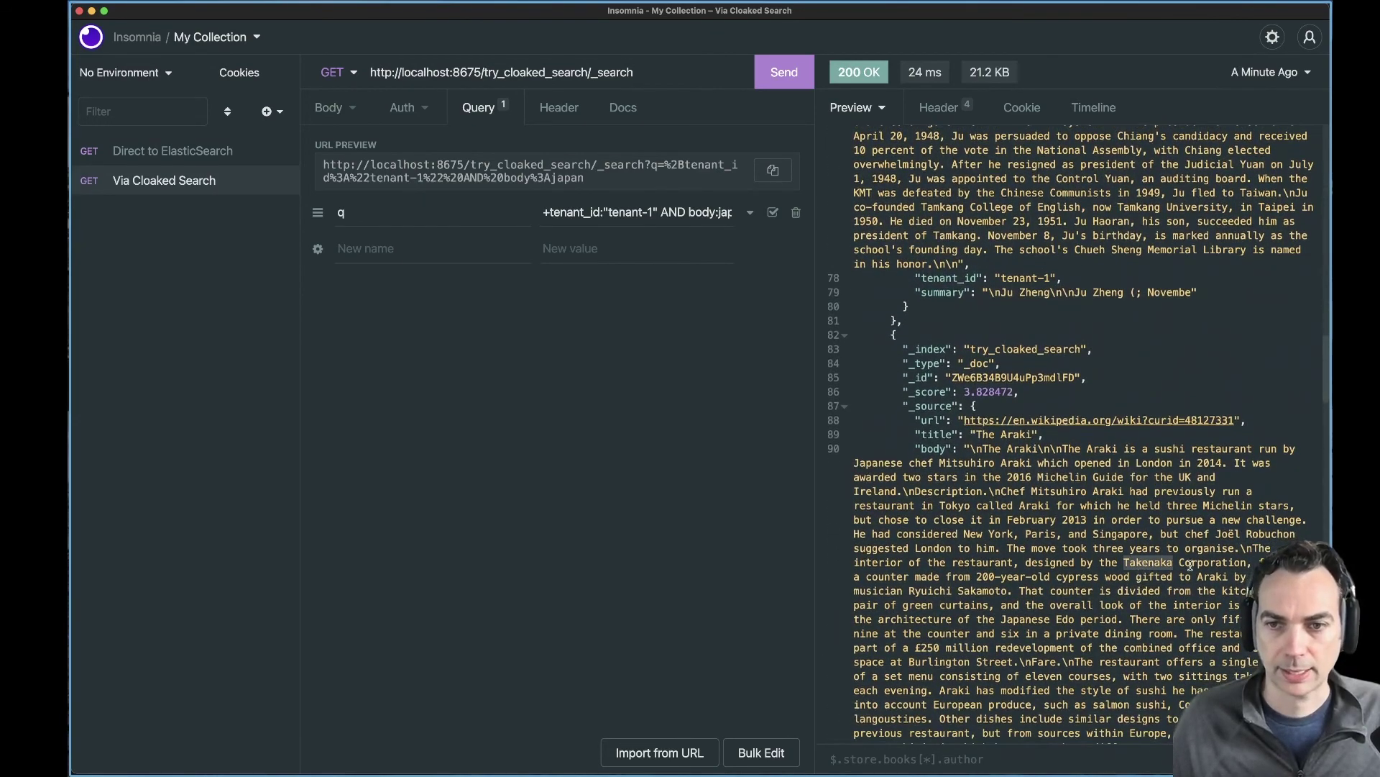
{"action": "left_click_drag", "start_coordinate": [1191, 565], "coordinate": [1208, 569]}
{"action": "scroll", "coordinate": [1098, 503], "scroll_direction": "up", "scroll_amount": 15}
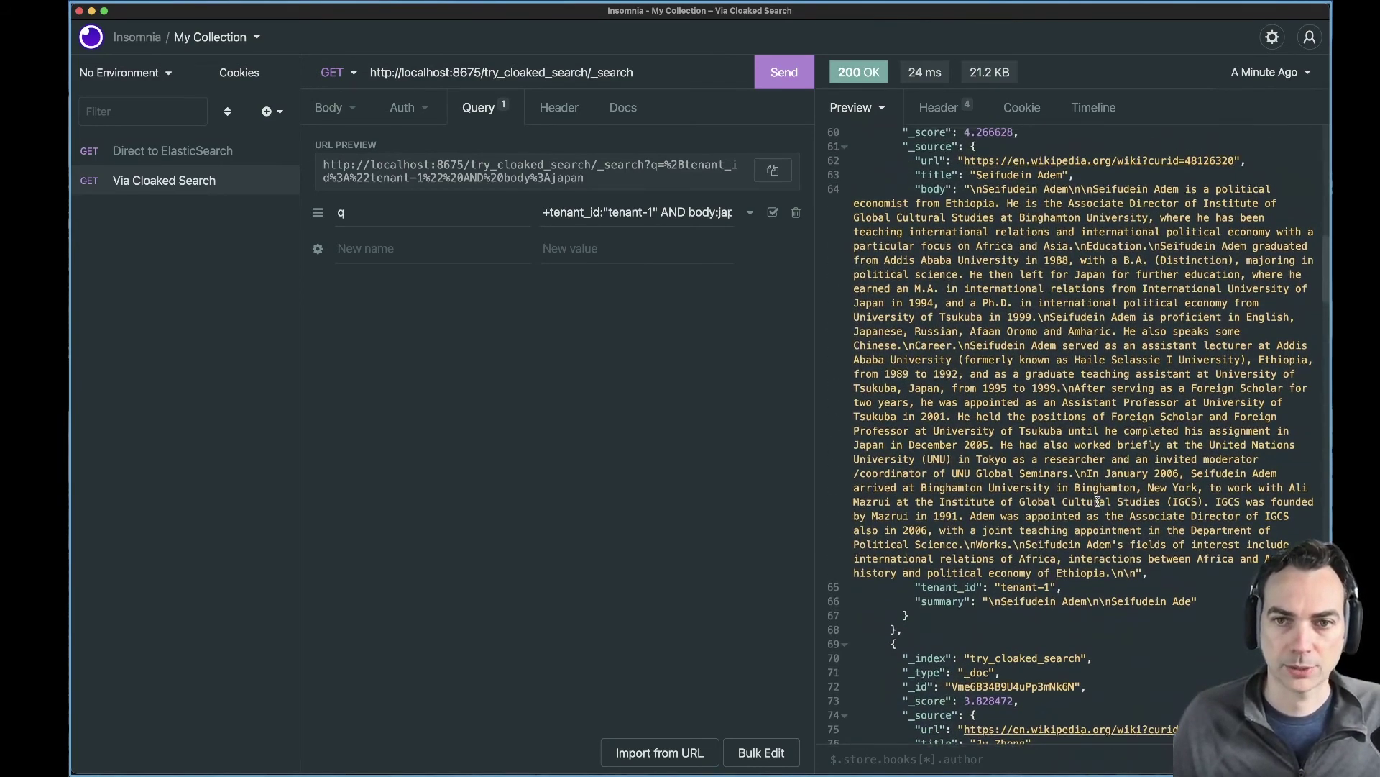
{"action": "double_click", "coordinate": [1239, 372]}
{"action": "left_click_drag", "start_coordinate": [1239, 373], "coordinate": [855, 389]}
{"action": "key", "text": "super+c"}
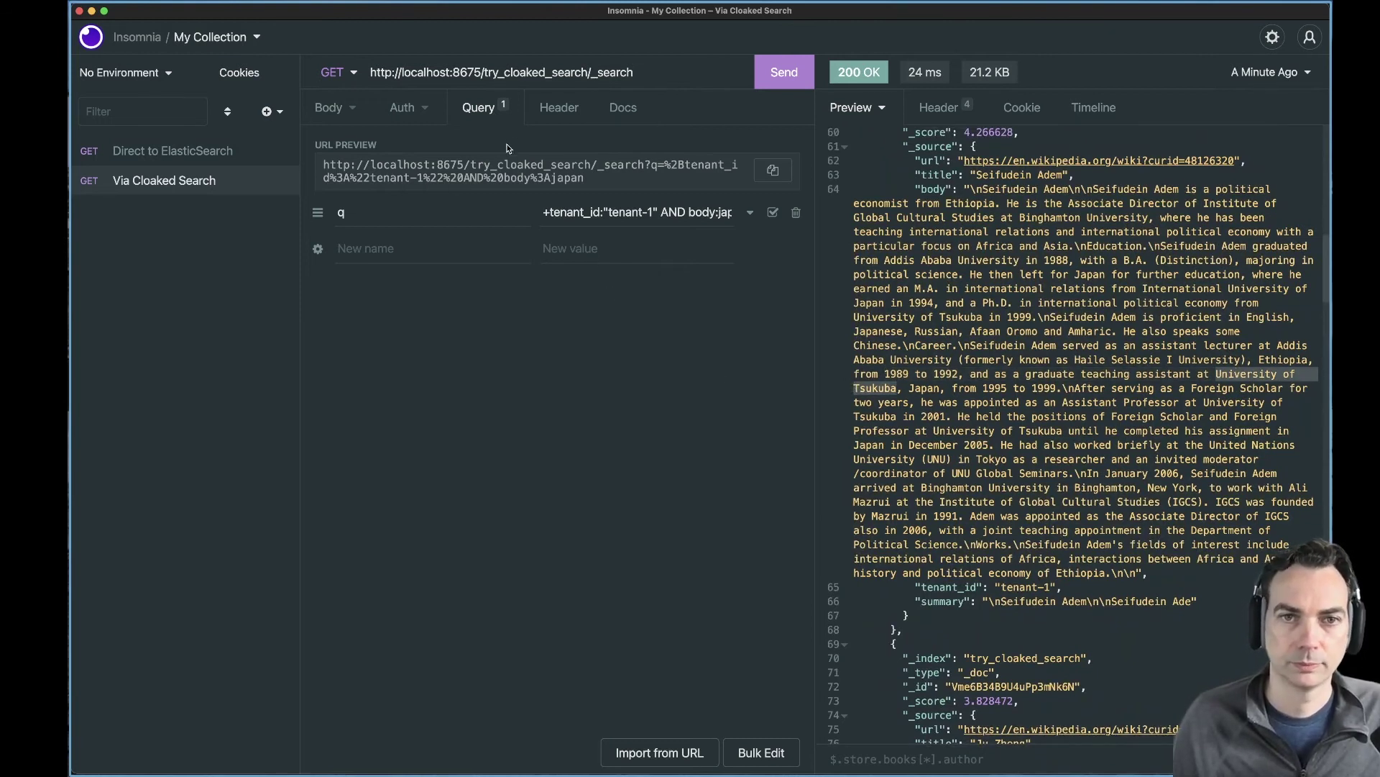
{"action": "double_click", "coordinate": [722, 212]}
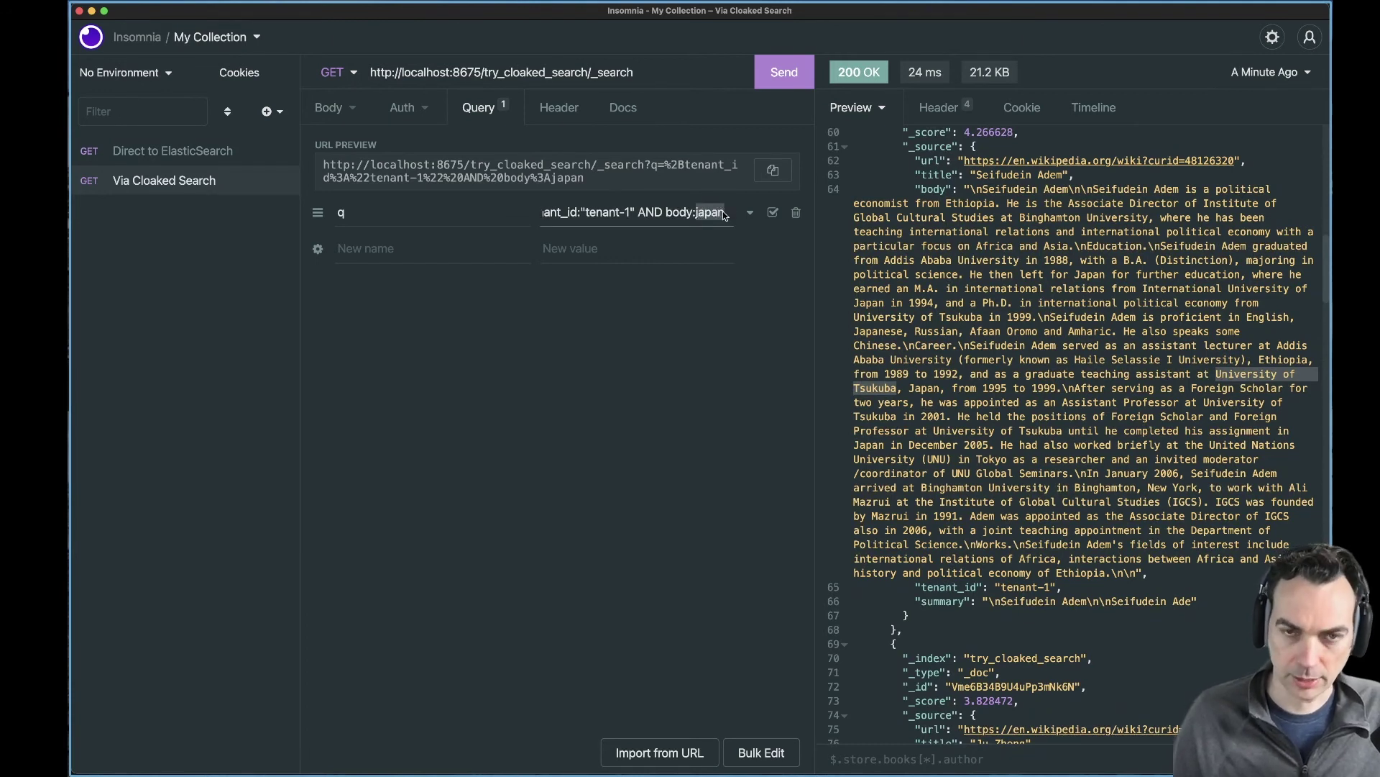
Replace japan with the quoted phrase "University of Tsukuba" and send the query.
{"action": "key", "text": "BackSpace"}
{"action": "type", "text": "\""}
{"action": "key", "text": "super+v"}
{"action": "type", "text": "\""}
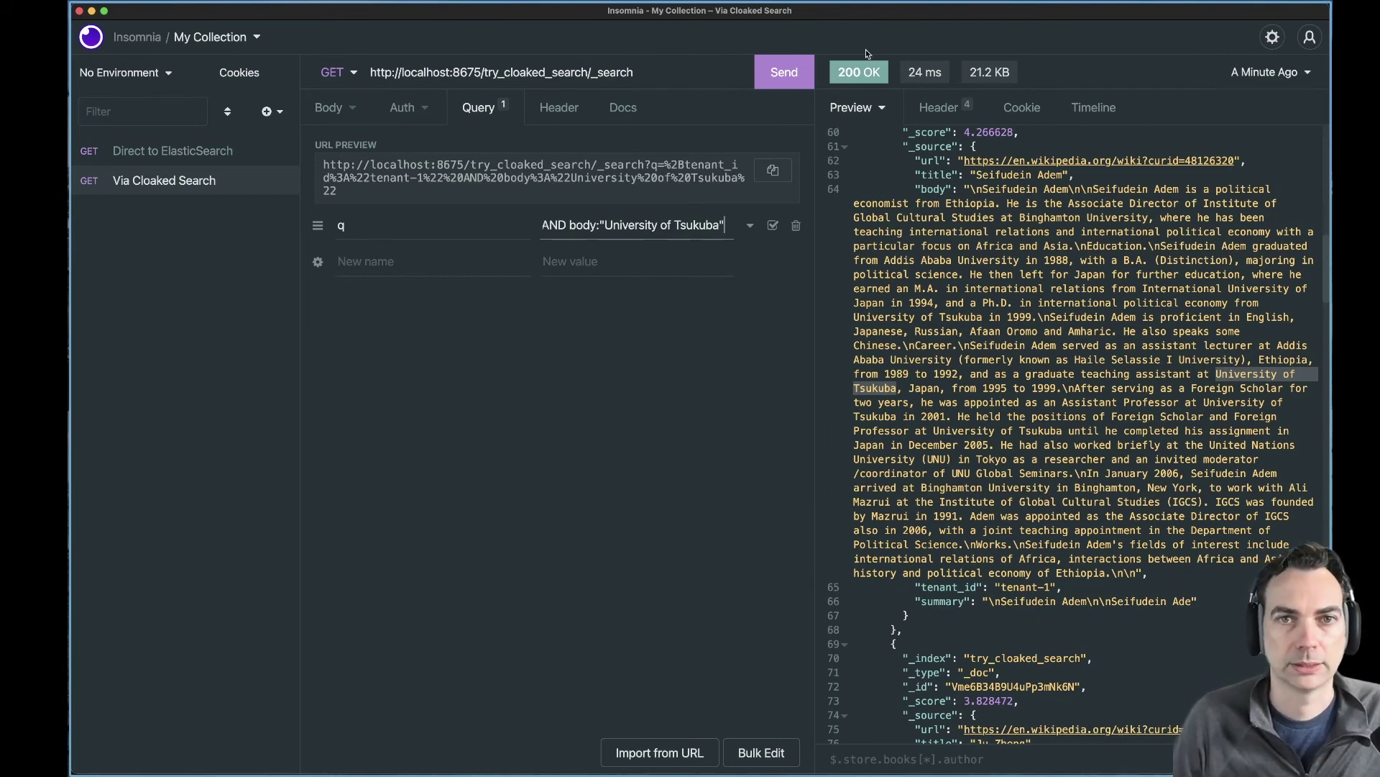
{"action": "left_click", "coordinate": [790, 65]}
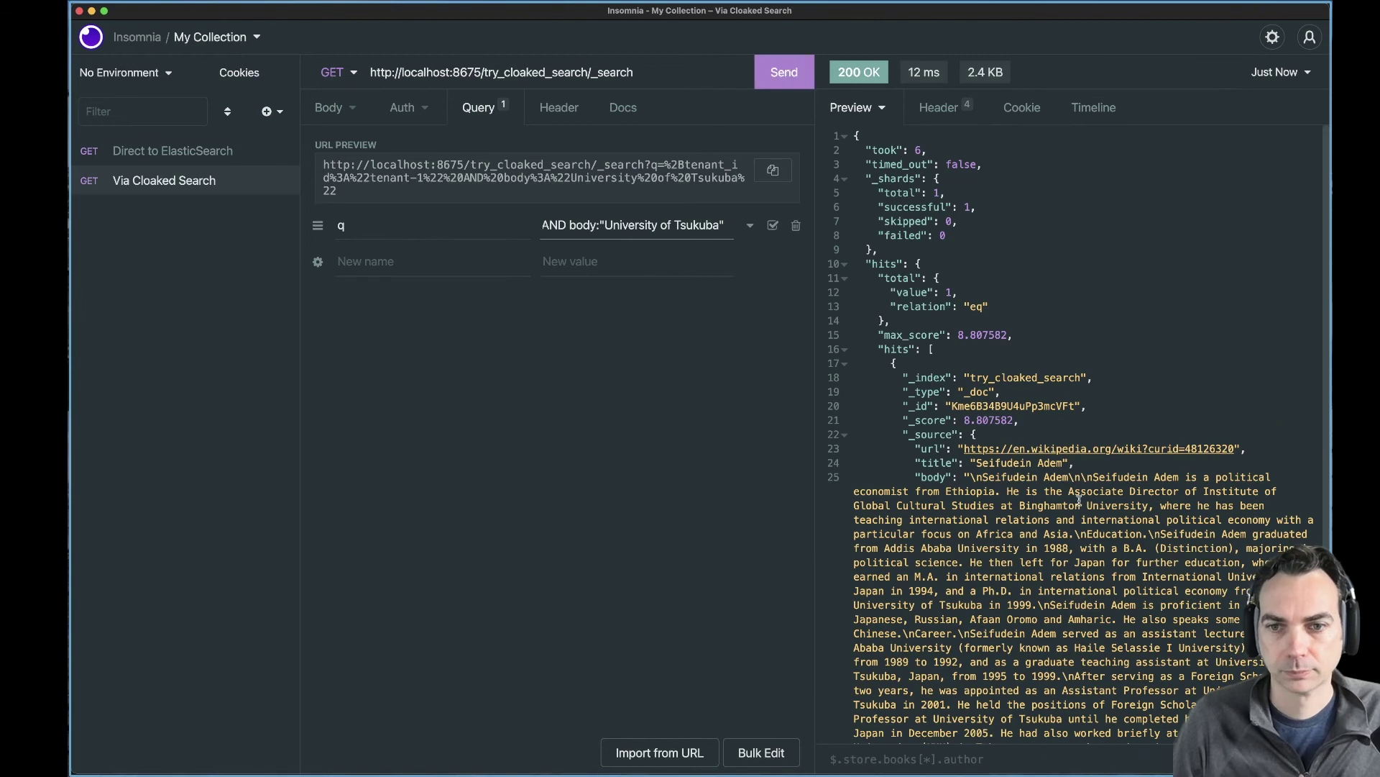
Scroll the single decrypted hit and highlight 'University of Tsukuba' in its body.
{"action": "scroll", "coordinate": [1069, 586], "scroll_direction": "down", "scroll_amount": 5}
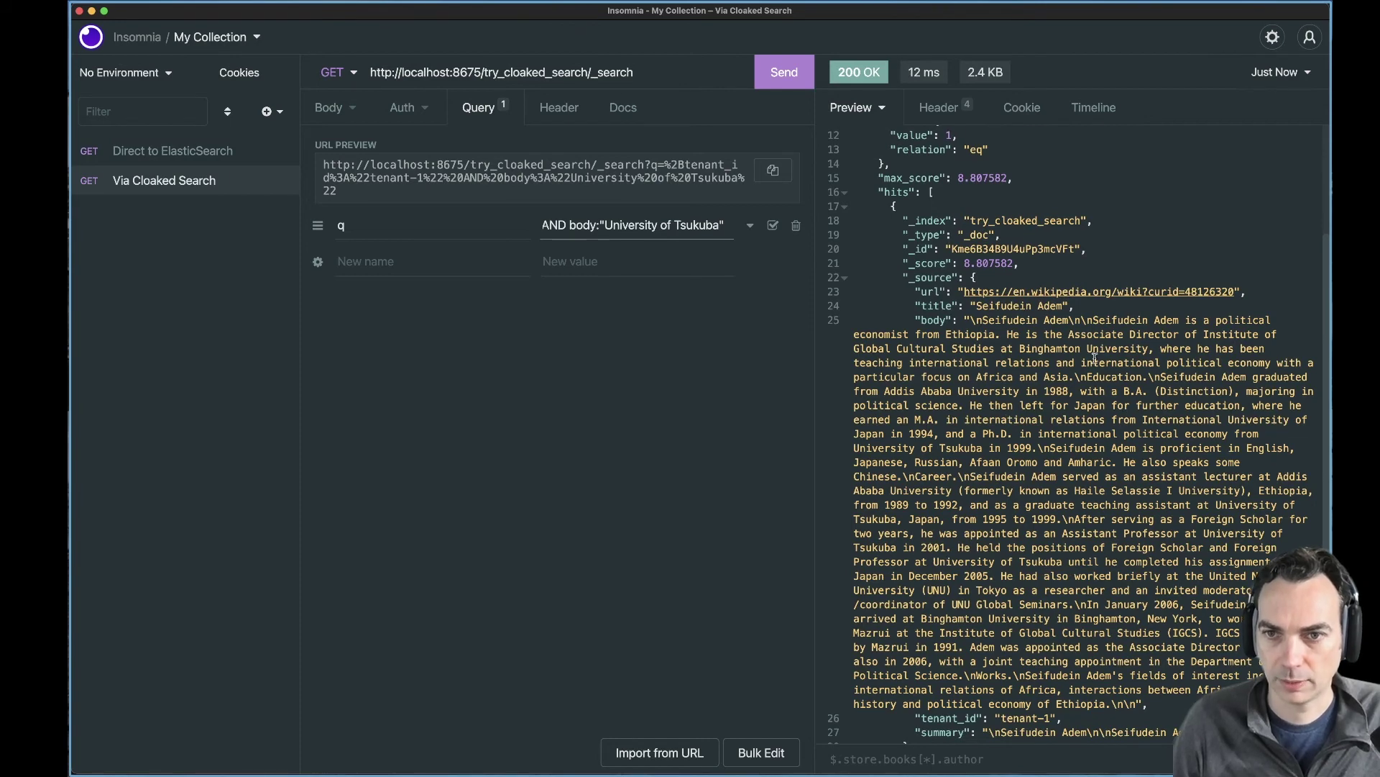
{"action": "scroll", "coordinate": [1050, 519], "scroll_direction": "down", "scroll_amount": 3}
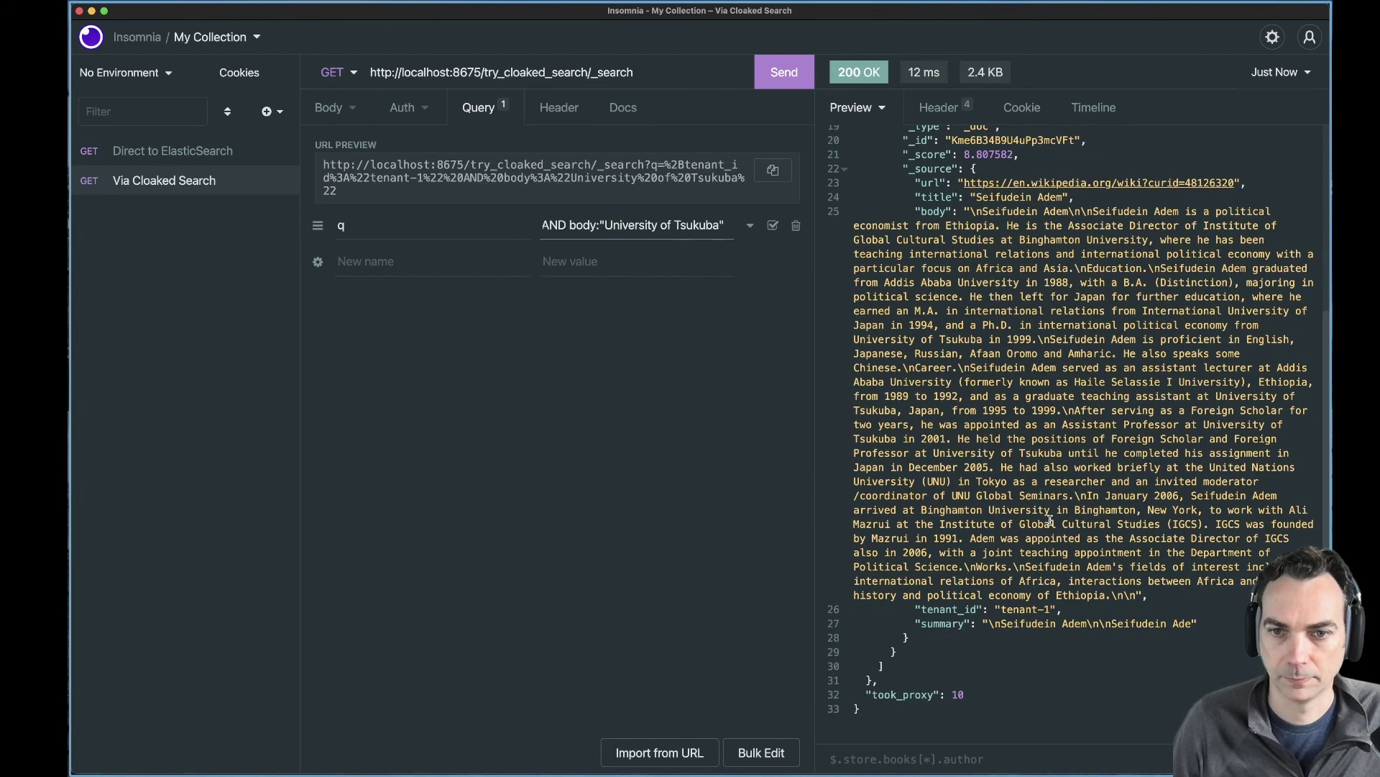
{"action": "scroll", "coordinate": [1050, 519], "scroll_direction": "up", "scroll_amount": 5}
{"action": "scroll", "coordinate": [1051, 519], "scroll_direction": "down", "scroll_amount": 5}
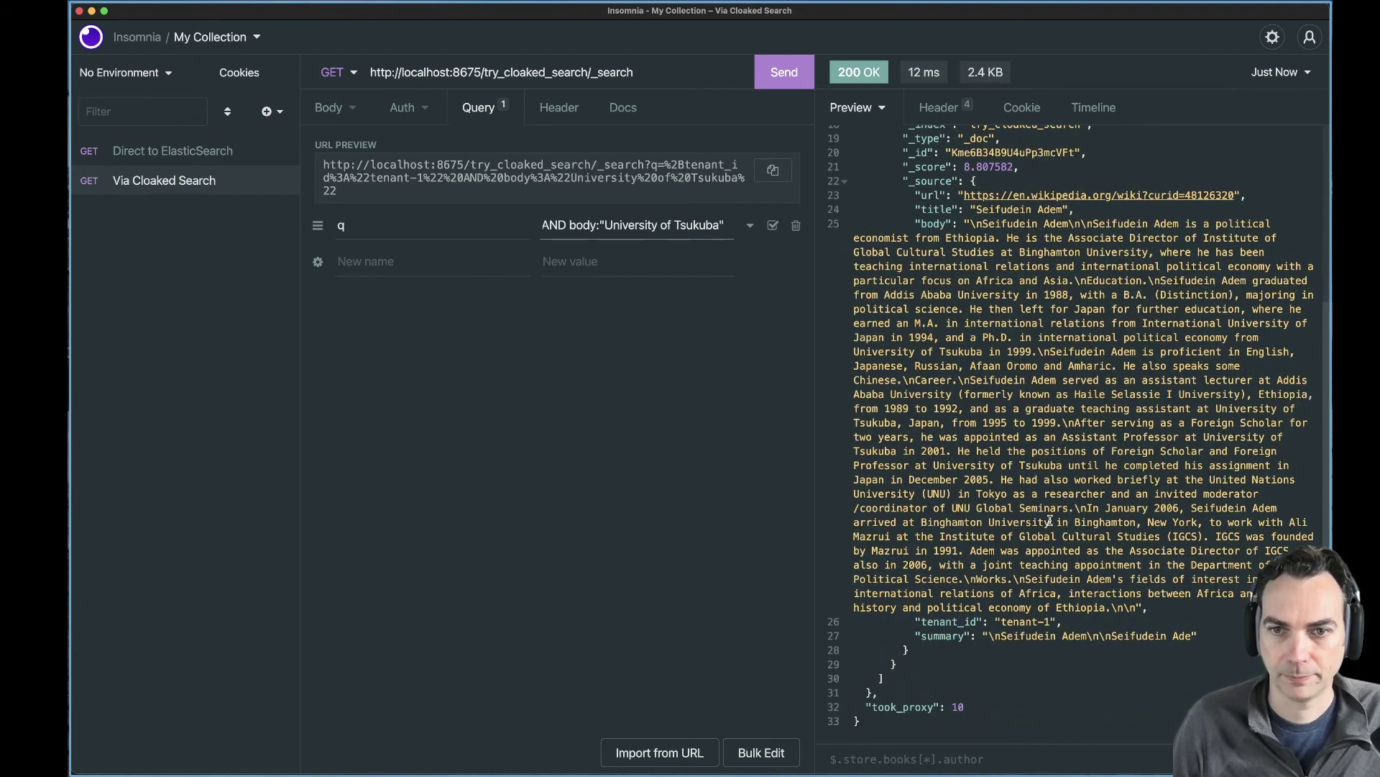
{"action": "double_click", "coordinate": [956, 467]}
{"action": "left_click_drag", "start_coordinate": [957, 467], "coordinate": [1063, 467]}
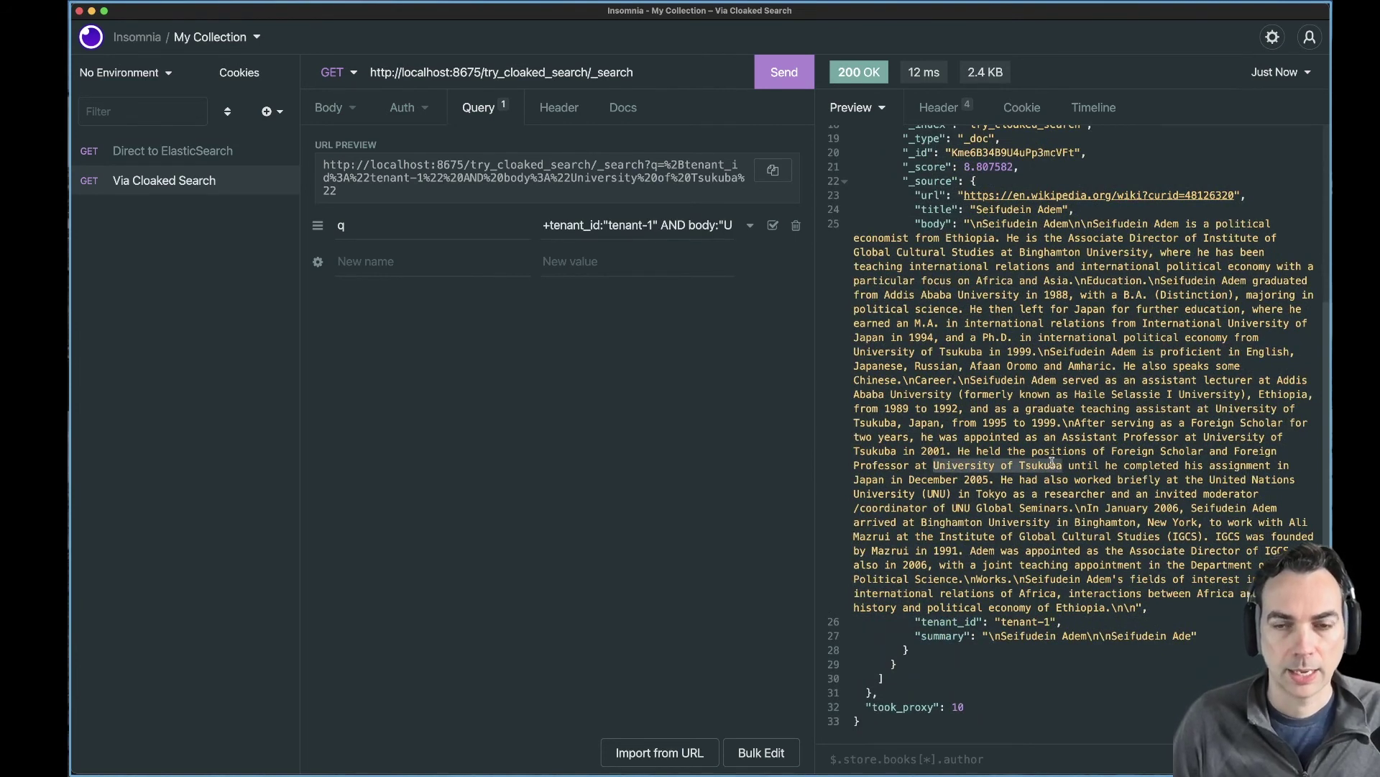
Swap the quoted phrase for Tsu* so q reads +tenant_id:"tenant-1" AND body:Tsu*, removing the stray empty row.
{"action": "left_click", "coordinate": [726, 225]}
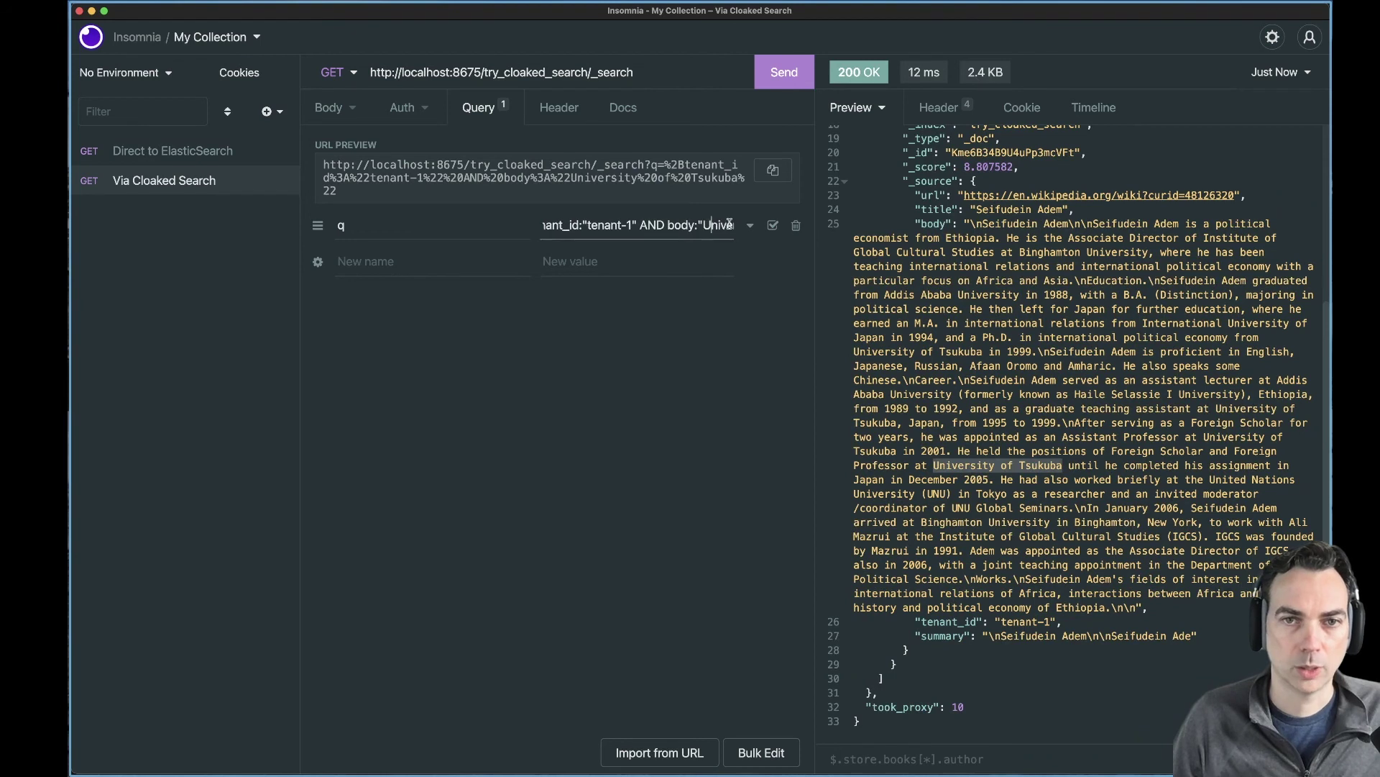
{"action": "double_click", "coordinate": [718, 225]}
{"action": "left_click_drag", "start_coordinate": [718, 225], "coordinate": [739, 228]}
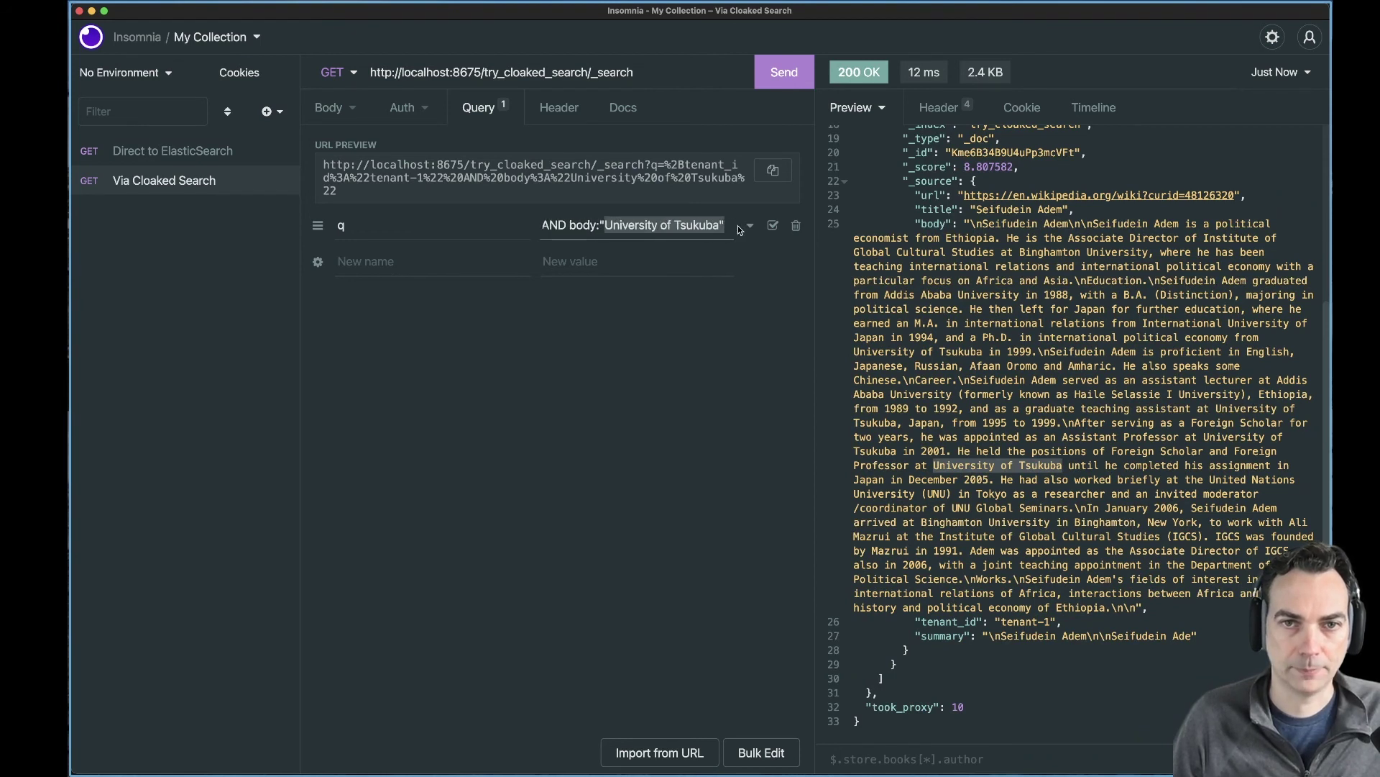
{"action": "key", "text": "BackSpace"}
{"action": "key", "text": "BackSpace"}
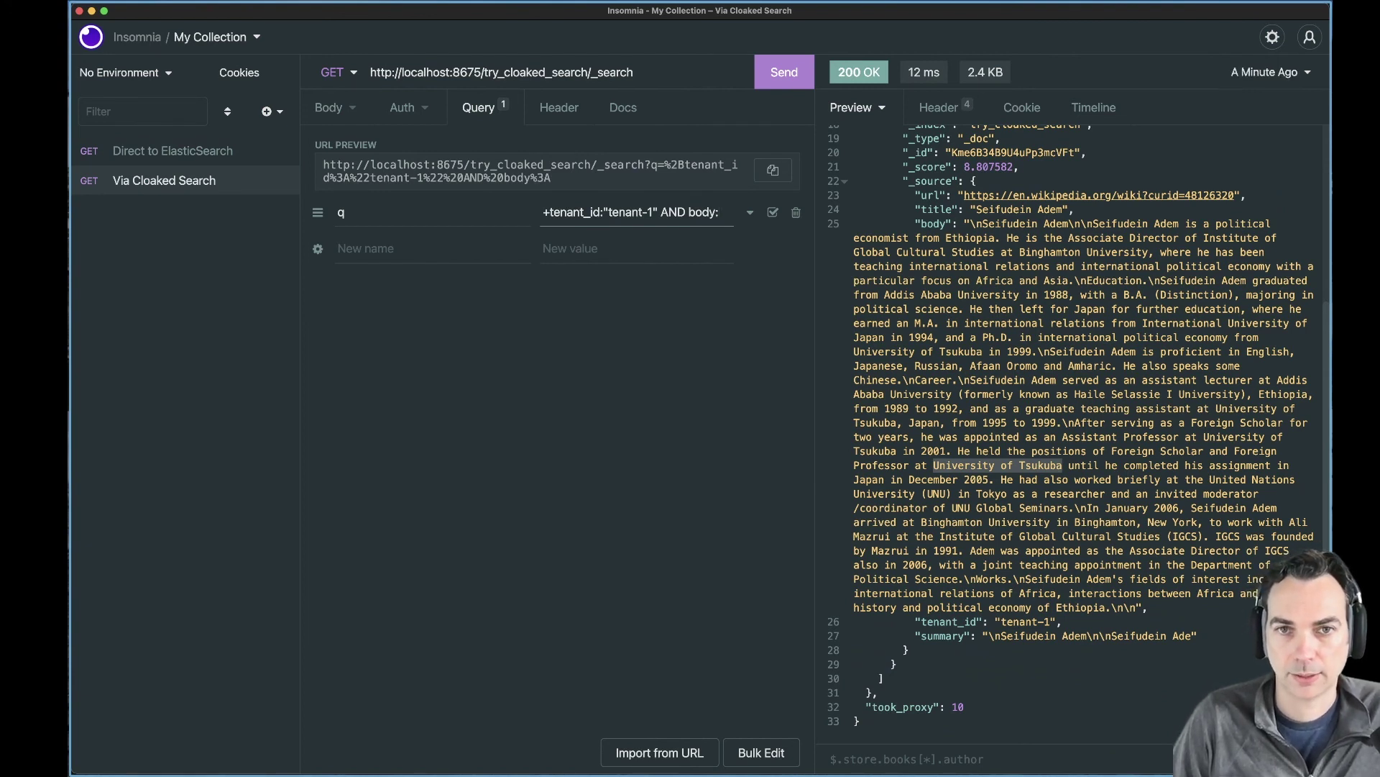
{"action": "type", "text": "Tsu*"}
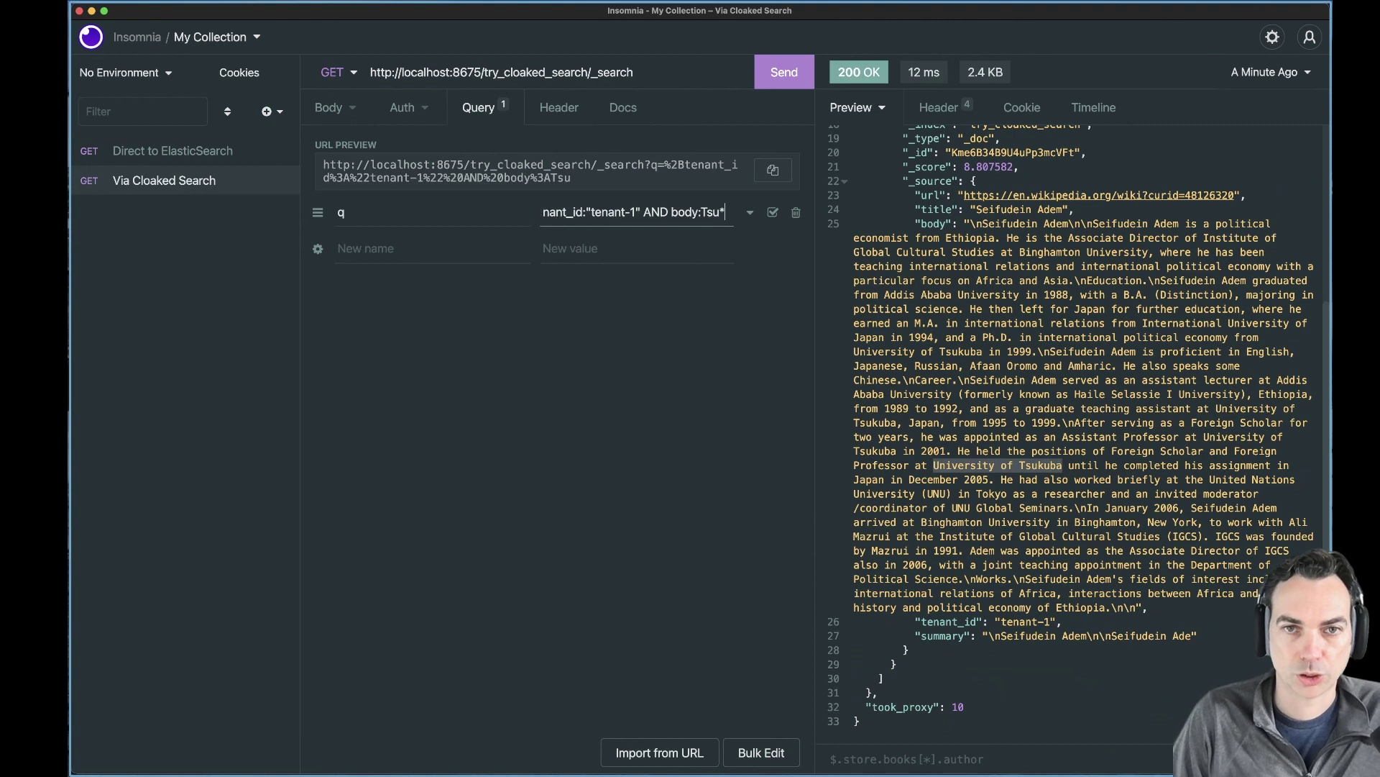
{"action": "key", "text": "Return"}
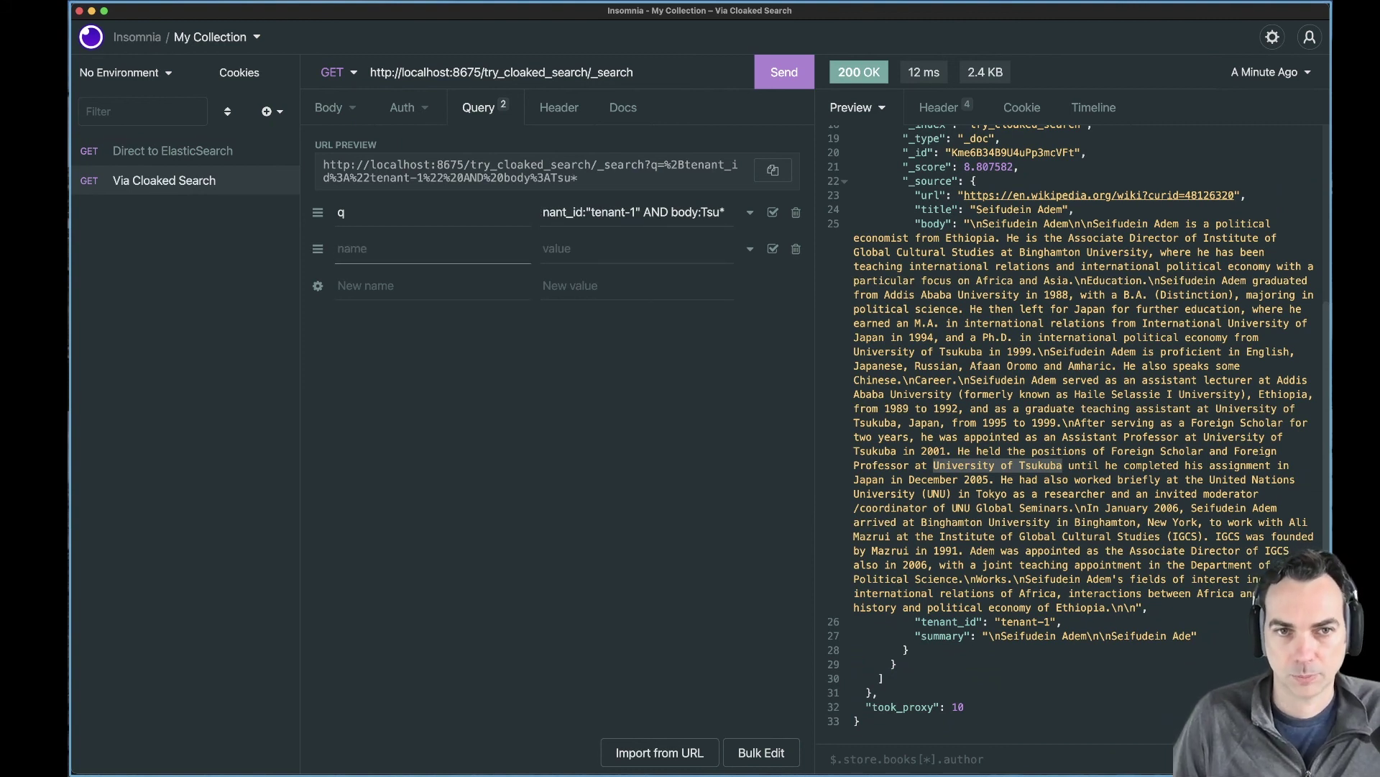
{"action": "left_click", "coordinate": [797, 248]}
{"action": "left_click", "coordinate": [797, 248]}
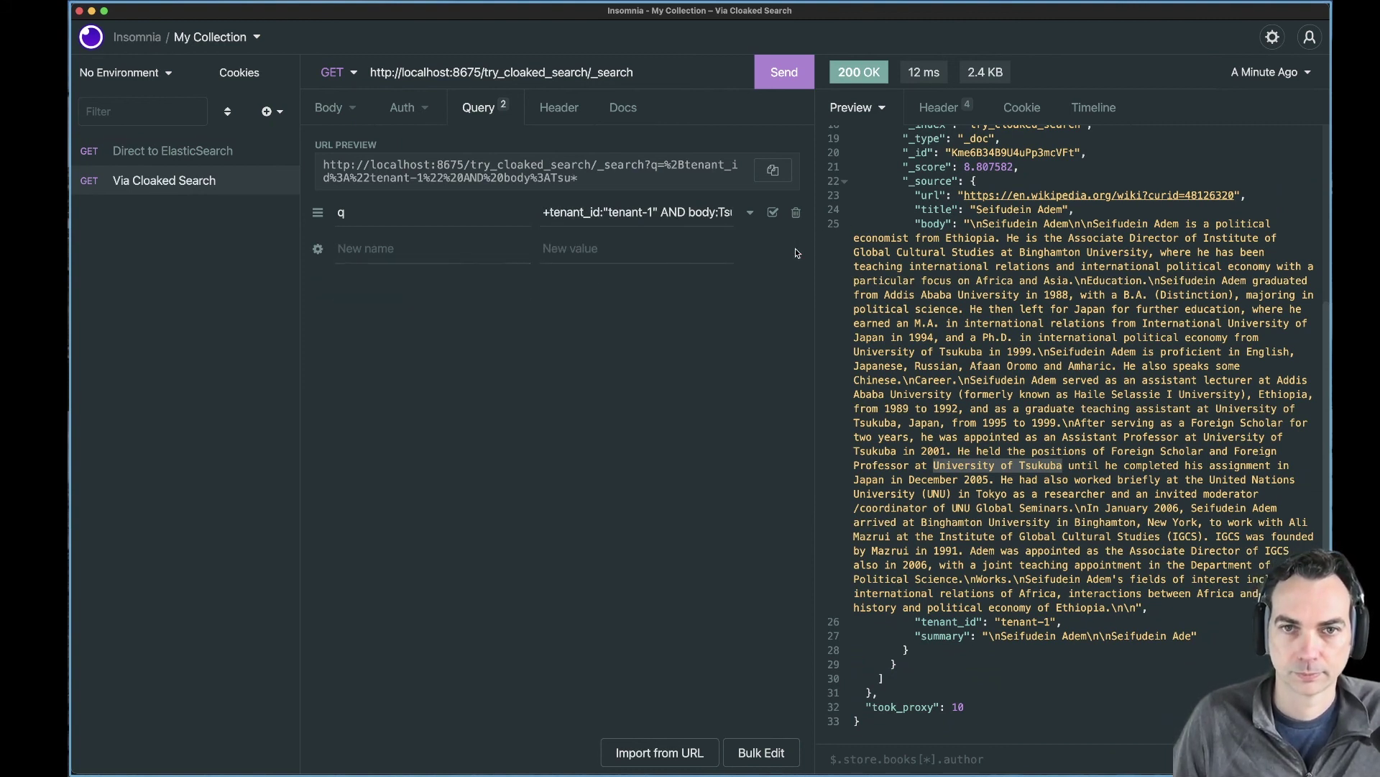
{"action": "left_click", "coordinate": [790, 71]}
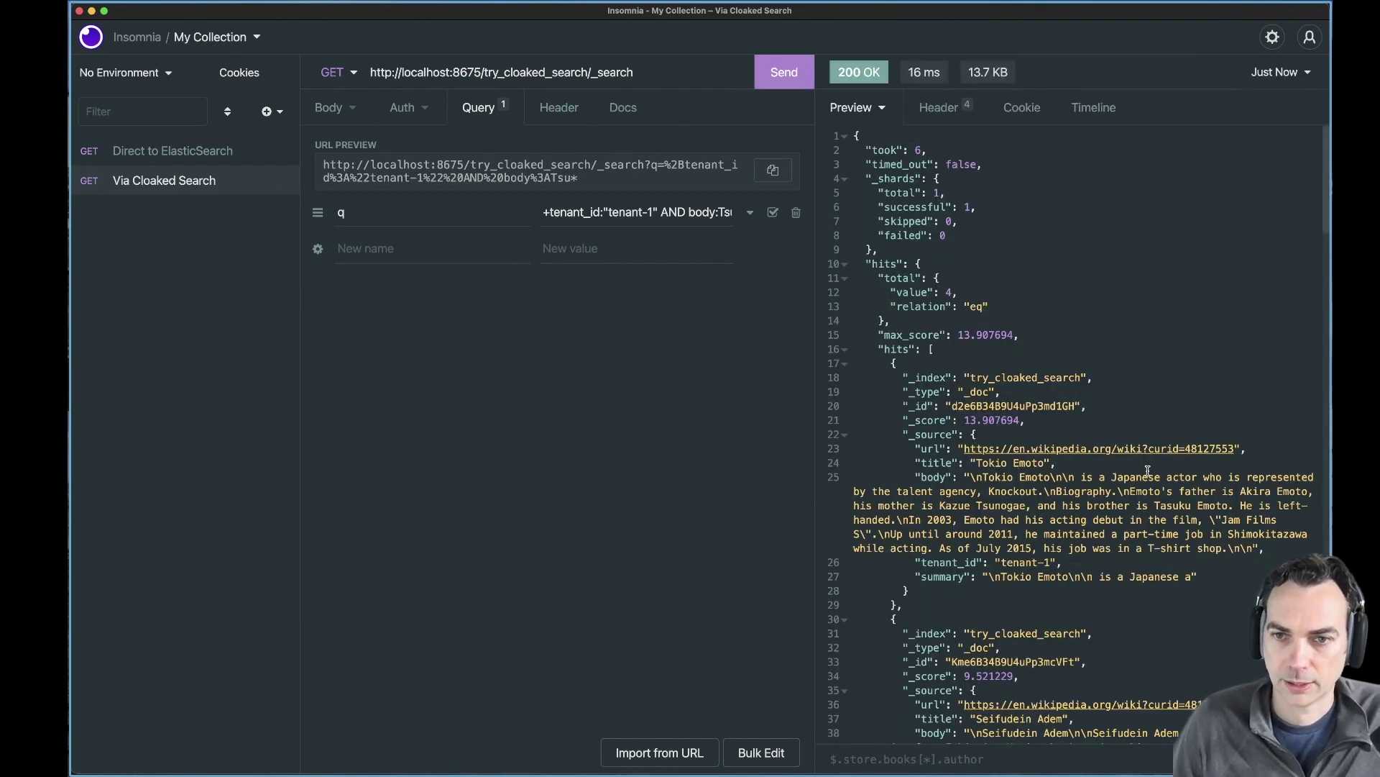
{"action": "double_click", "coordinate": [1003, 506]}
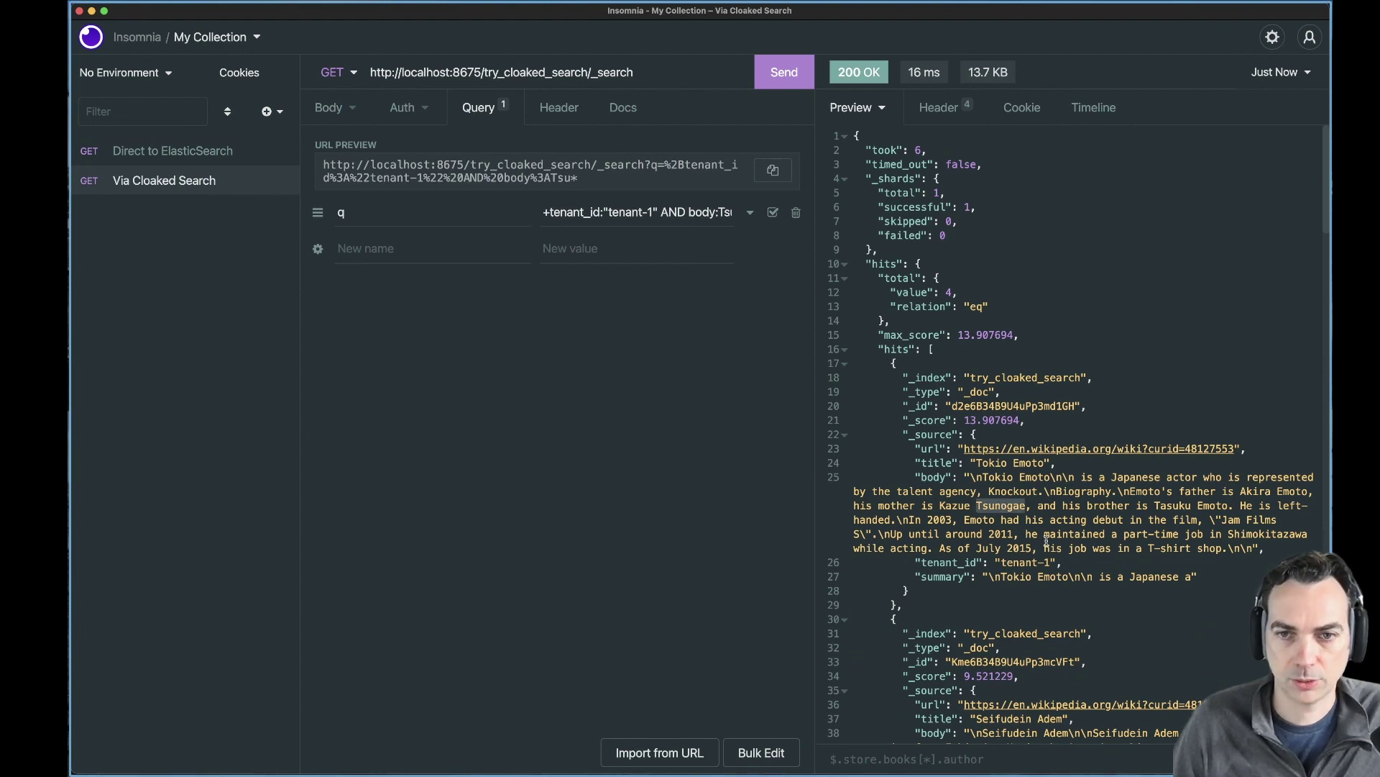
{"action": "scroll", "coordinate": [1047, 540], "scroll_direction": "down", "scroll_amount": 6}
{"action": "scroll", "coordinate": [1047, 541], "scroll_direction": "down", "scroll_amount": 1}
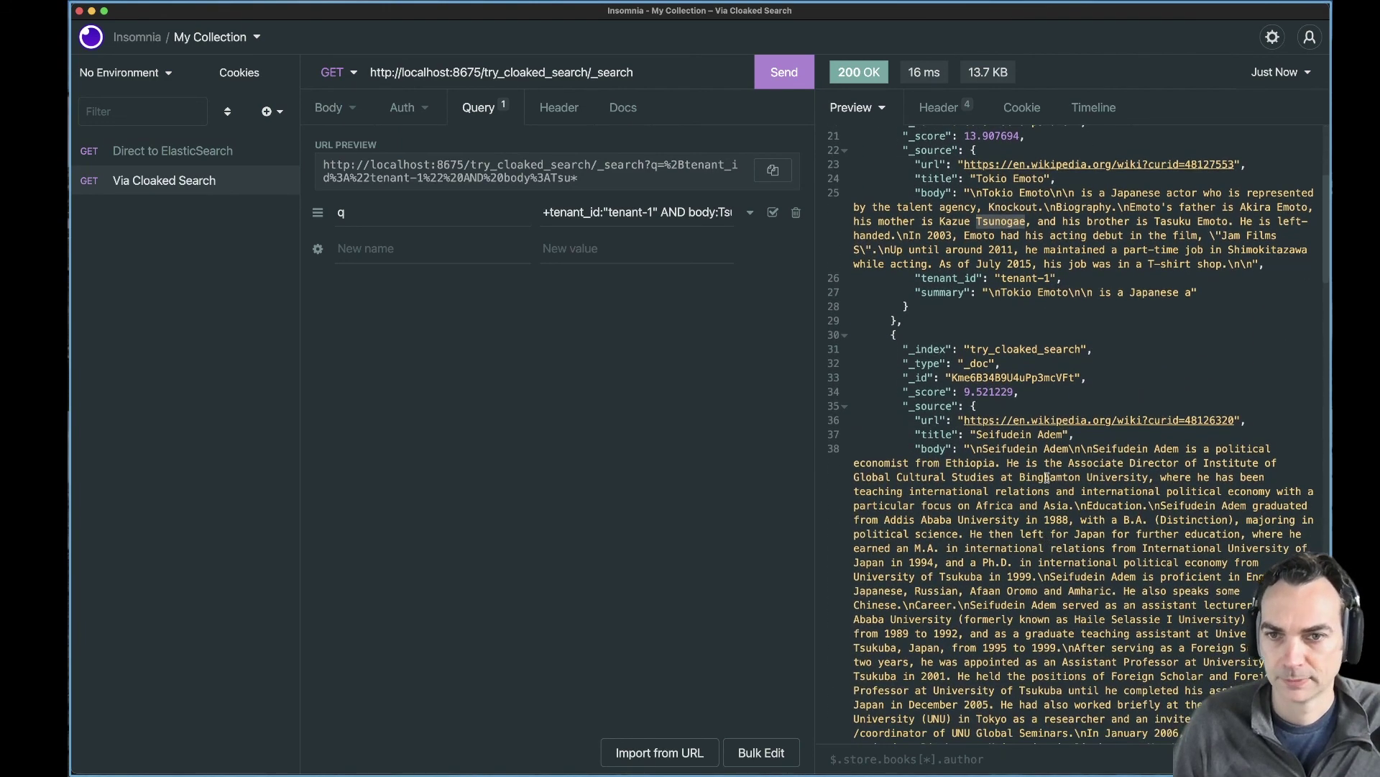
{"action": "scroll", "coordinate": [1068, 586], "scroll_direction": "down", "scroll_amount": 3}
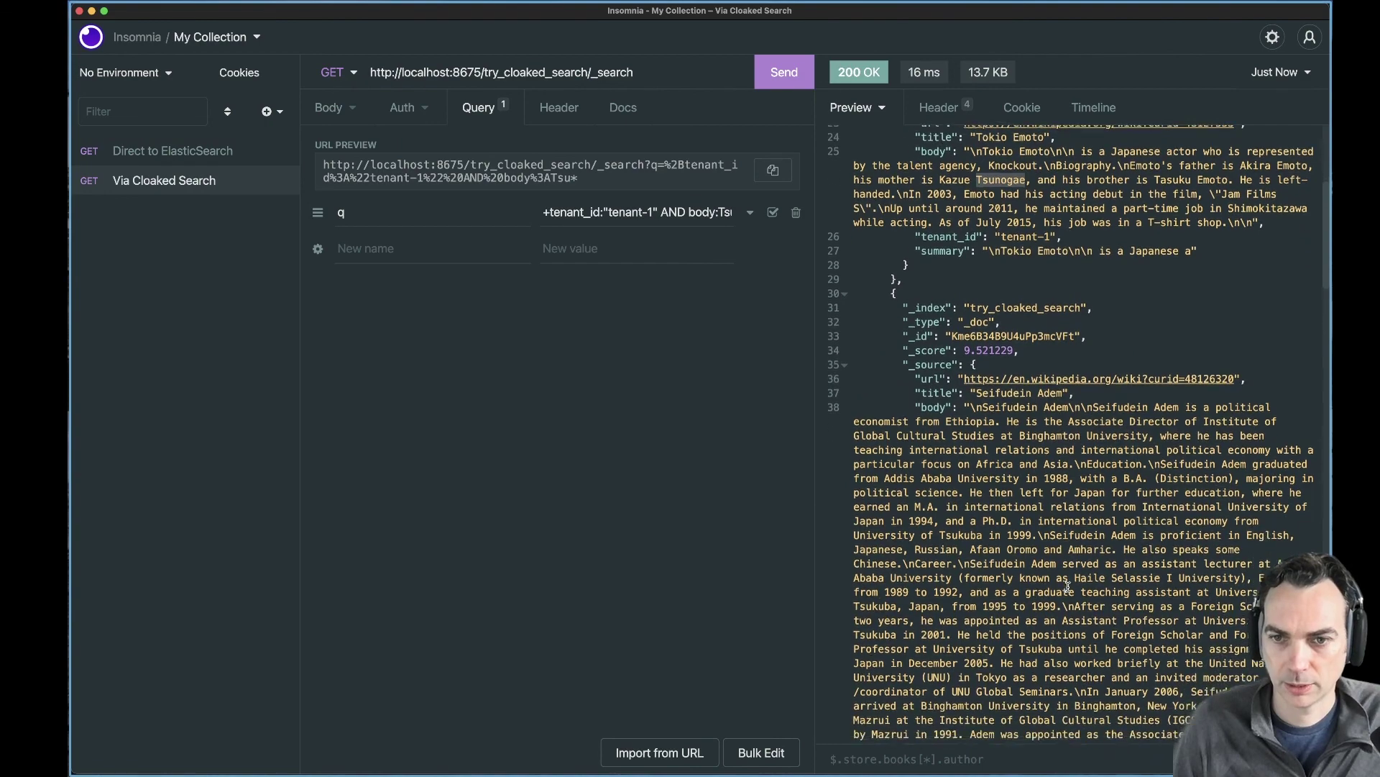
{"action": "scroll", "coordinate": [1068, 587], "scroll_direction": "down", "scroll_amount": 10}
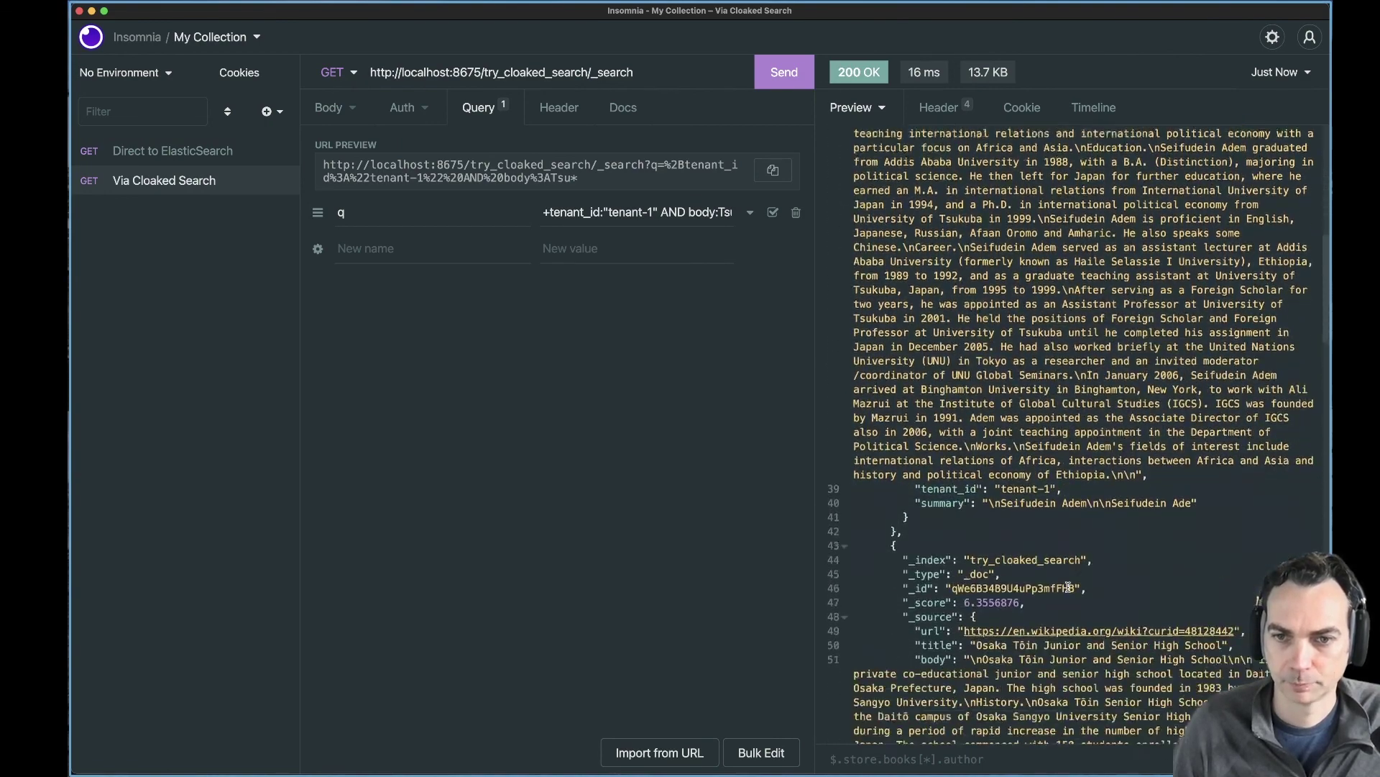
{"action": "scroll", "coordinate": [1068, 586], "scroll_direction": "down", "scroll_amount": 7}
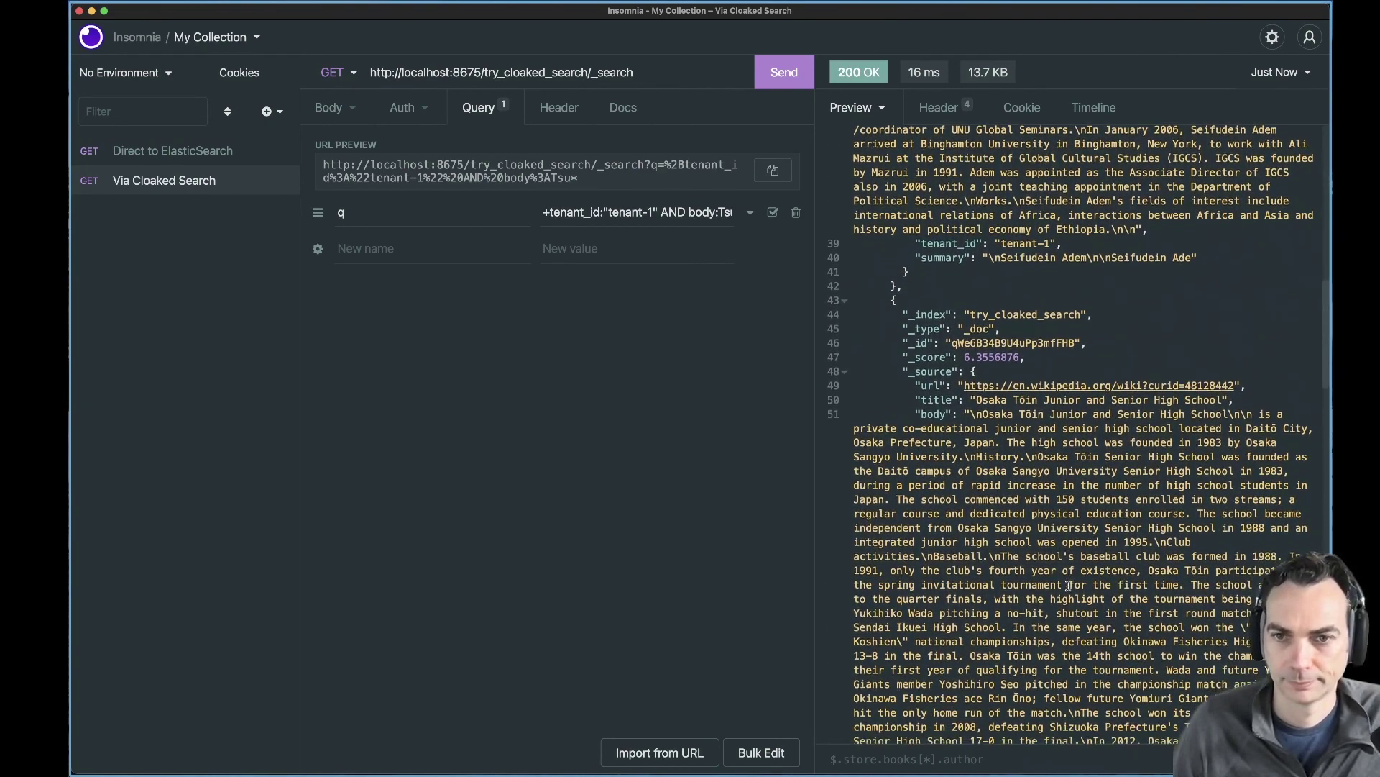
{"action": "scroll", "coordinate": [1068, 587], "scroll_direction": "down", "scroll_amount": 15}
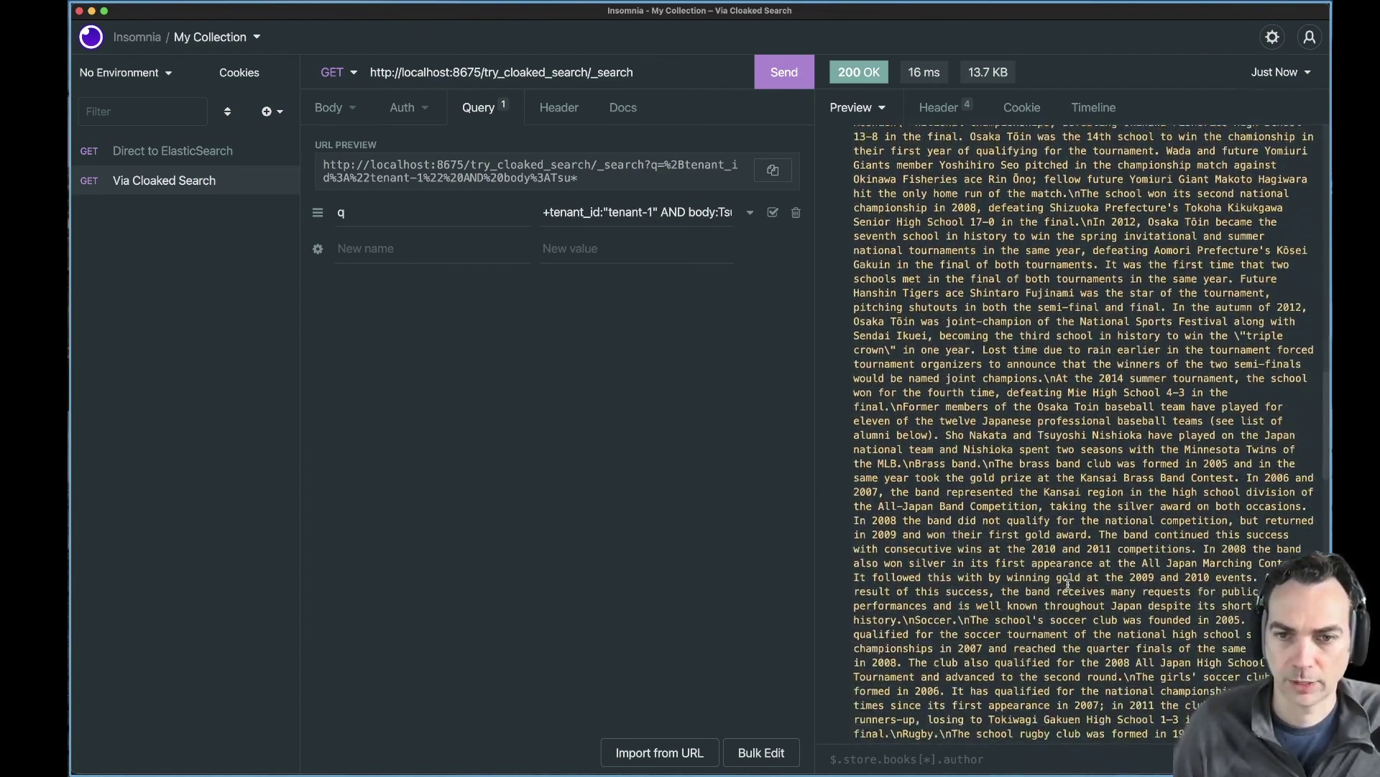
{"action": "scroll", "coordinate": [1067, 582], "scroll_direction": "down", "scroll_amount": 15}
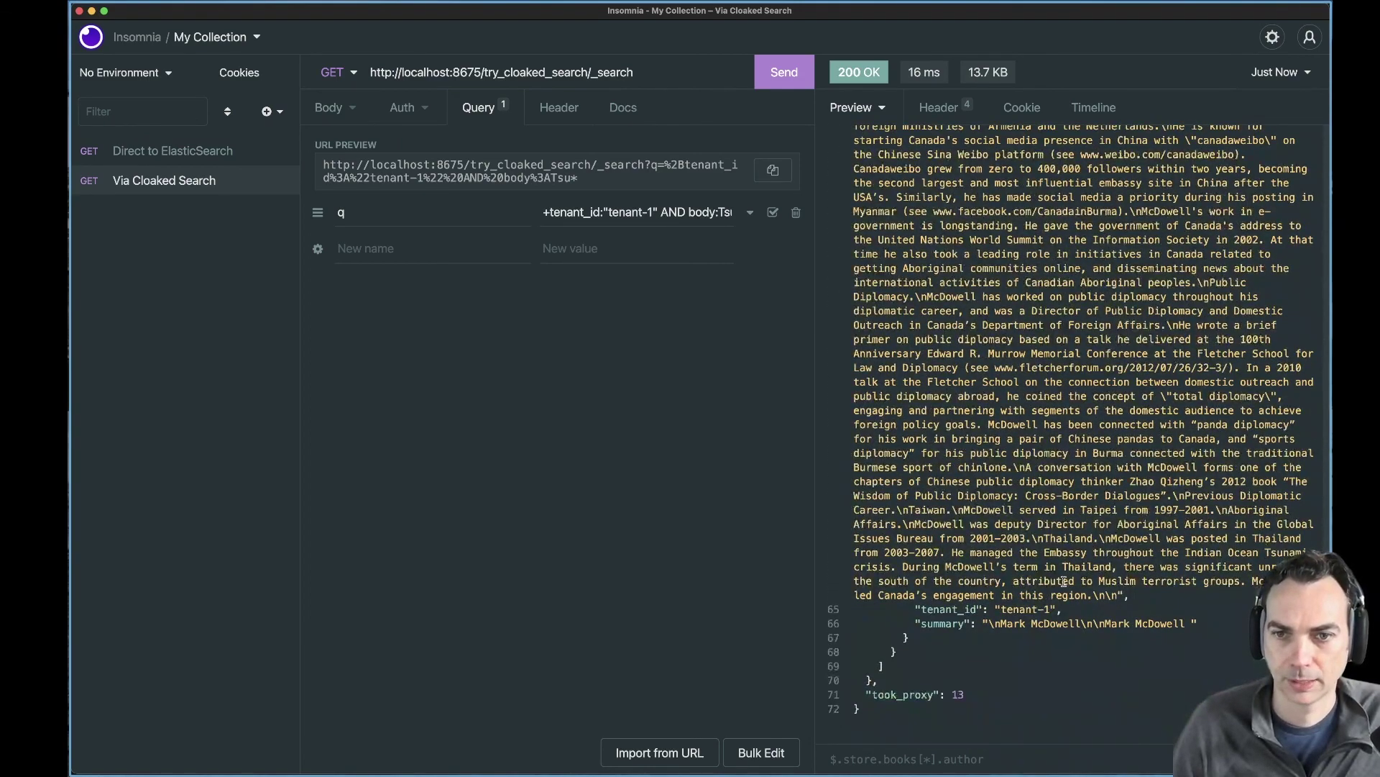
{"action": "scroll", "coordinate": [1032, 430], "scroll_direction": "up", "scroll_amount": 20}
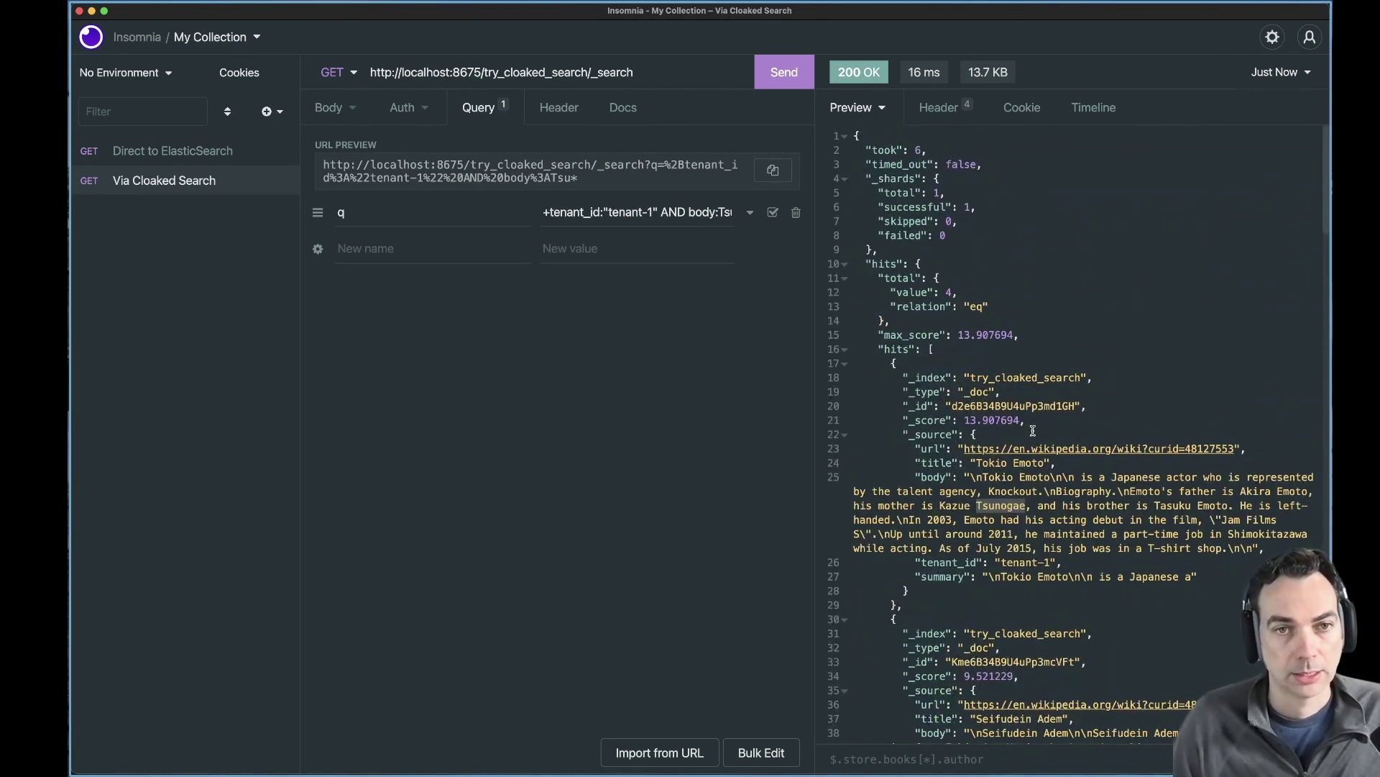